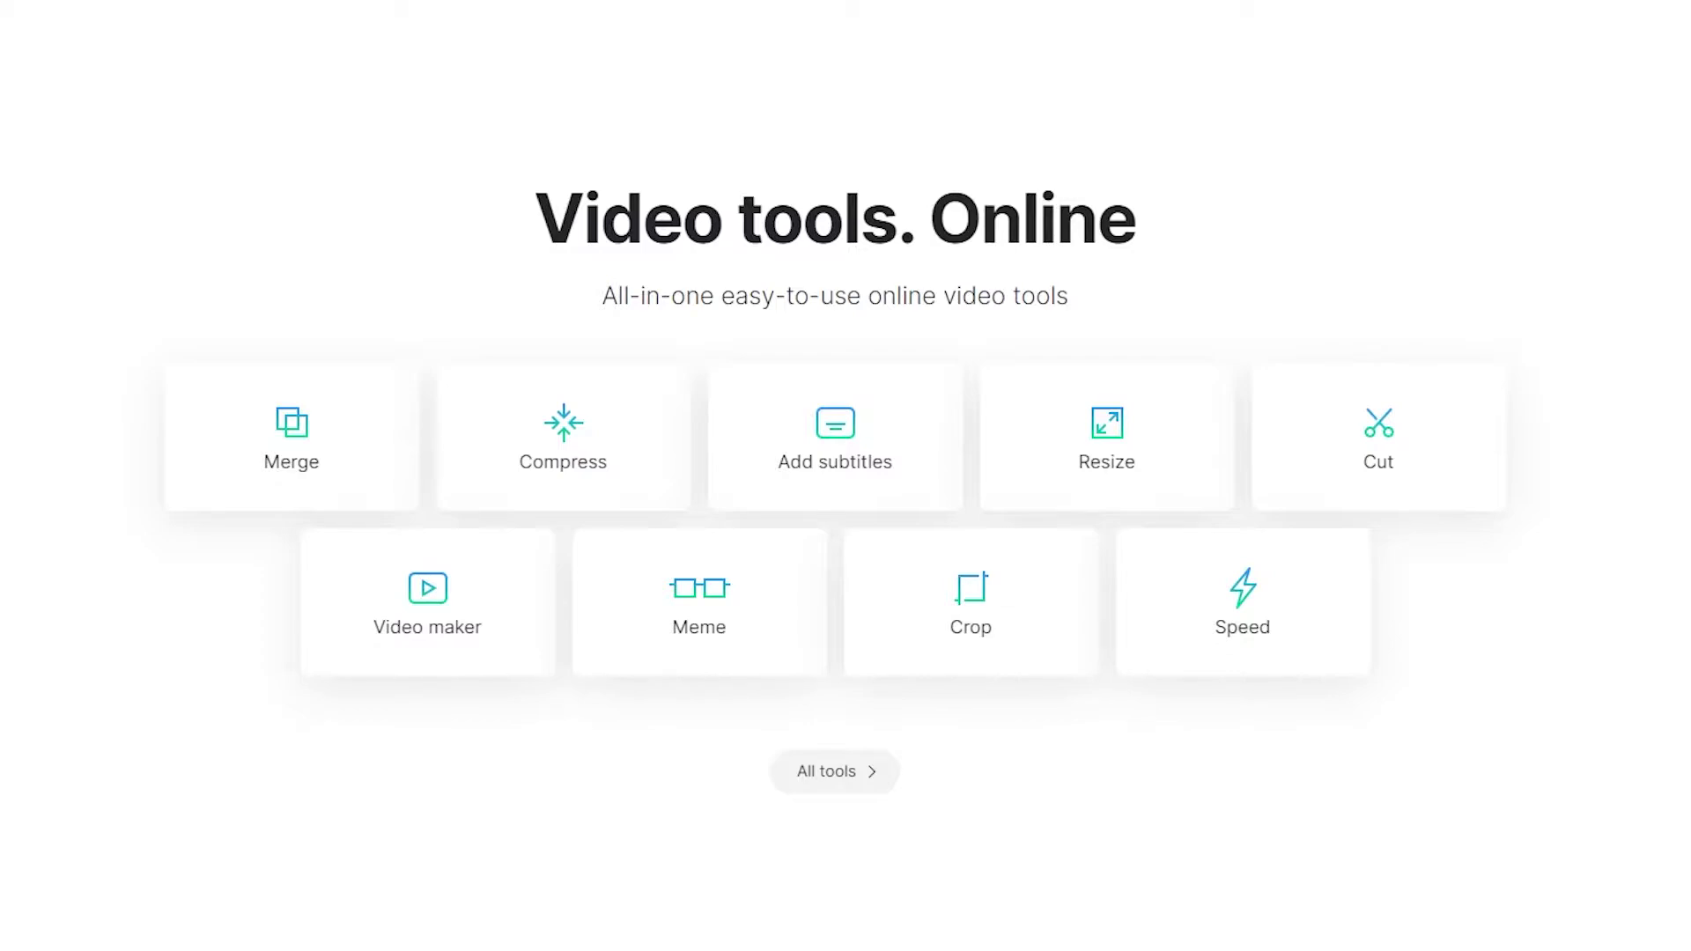
- Look through the full catalogue of online video tools and their descriptions
scroll(1238, 510, down, 15)
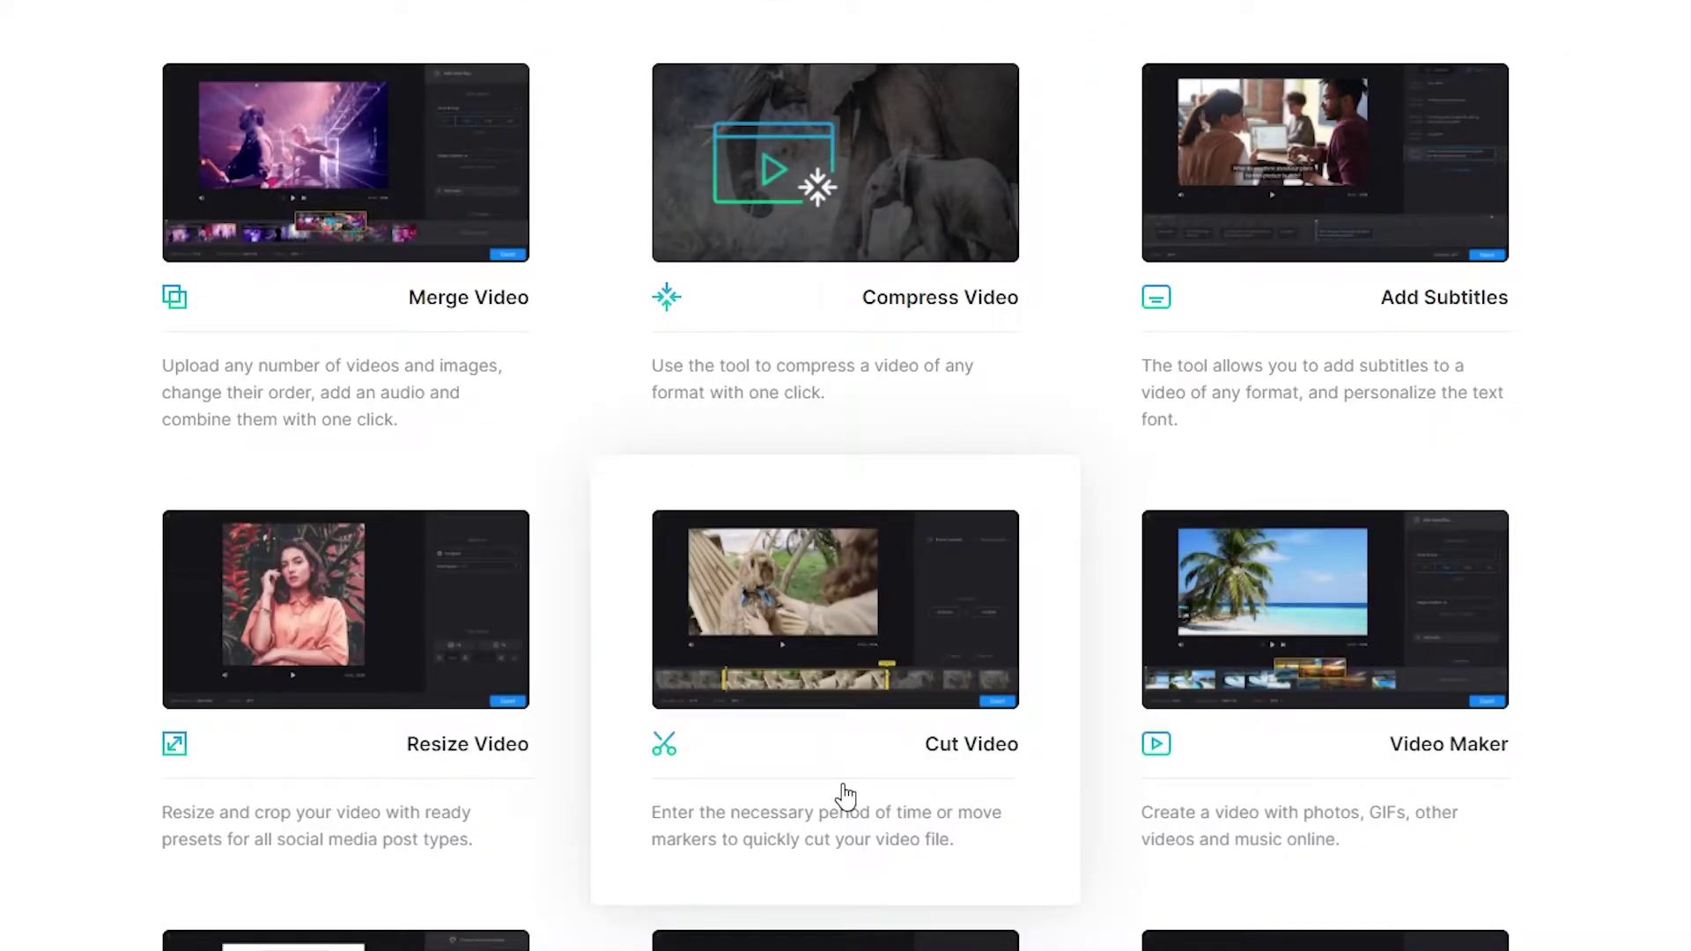
scroll(846, 797, down, 8)
scroll(846, 797, down, 8)
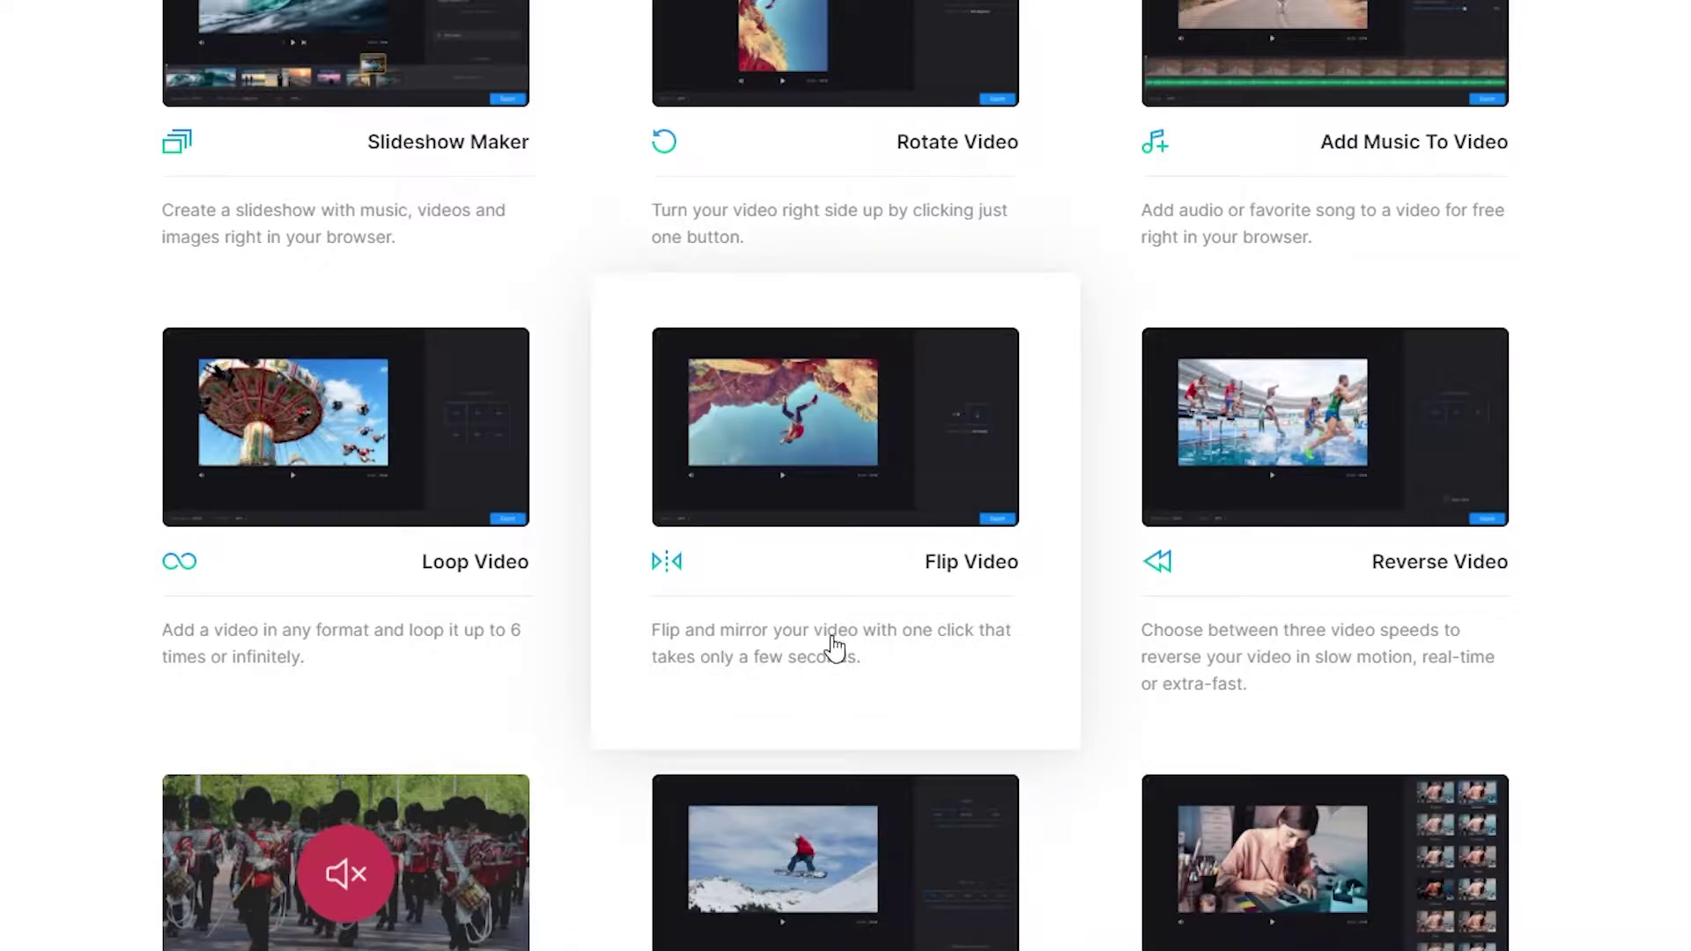
scroll(835, 649, down, 7)
scroll(845, 649, up, 20)
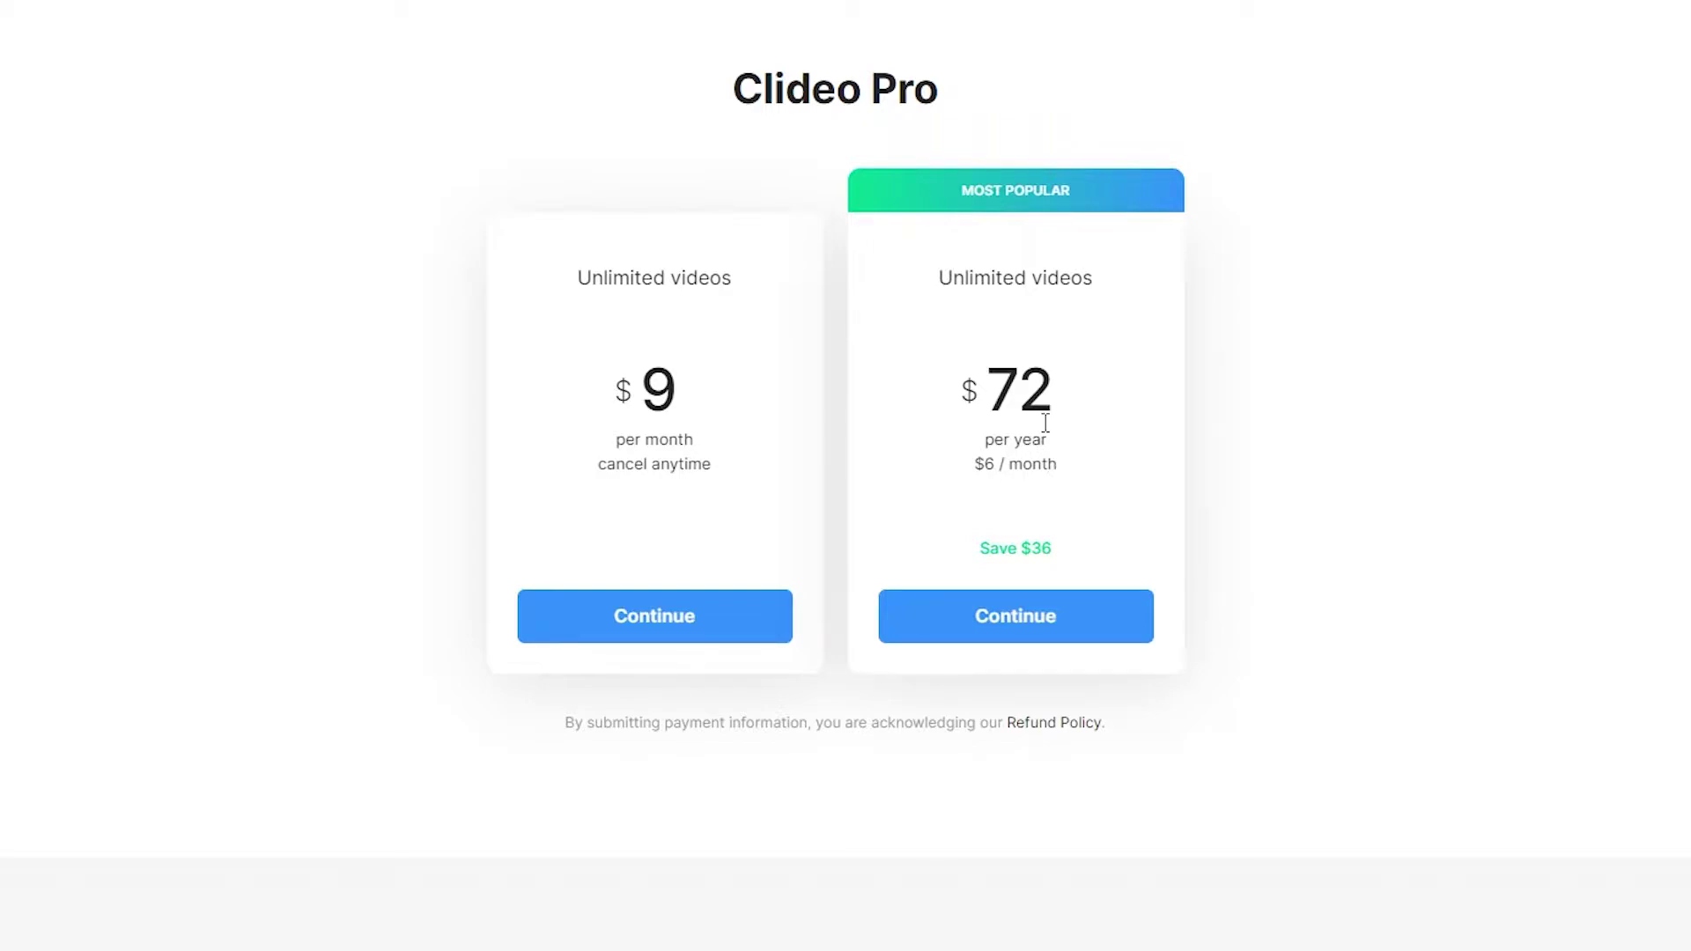
- Review the Clideo Pro monthly and yearly pricing plans
scroll(1046, 413, down, 5)
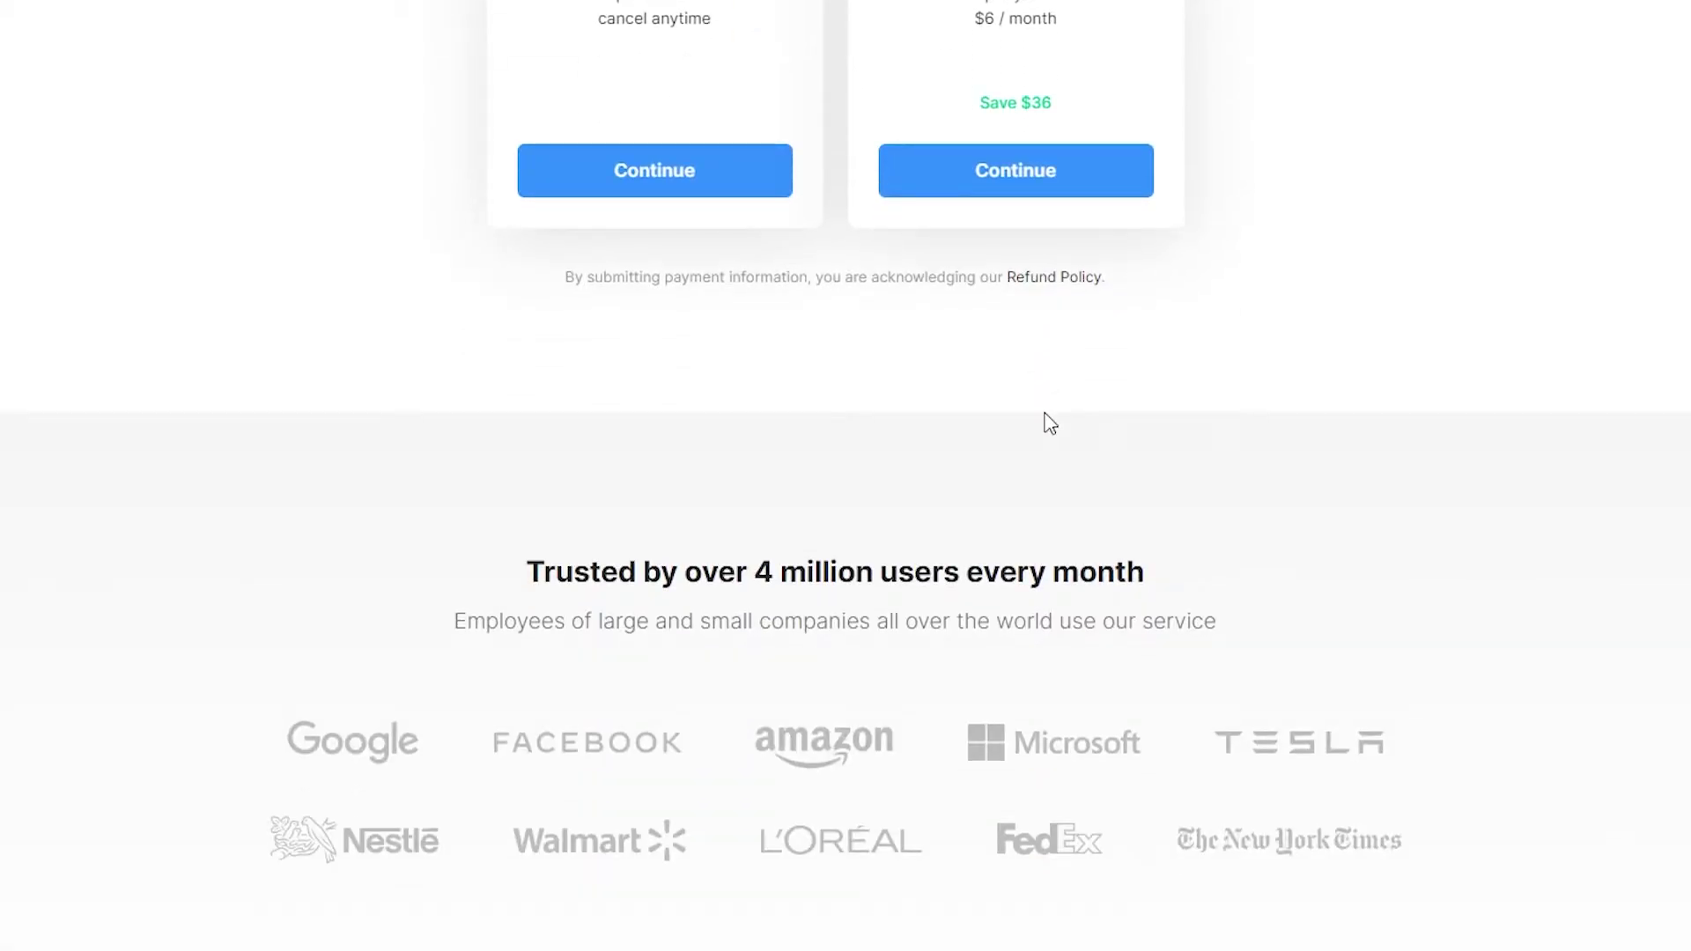
scroll(944, 740, up, 5)
scroll(941, 821, down, 5)
scroll(220, 144, up, 5)
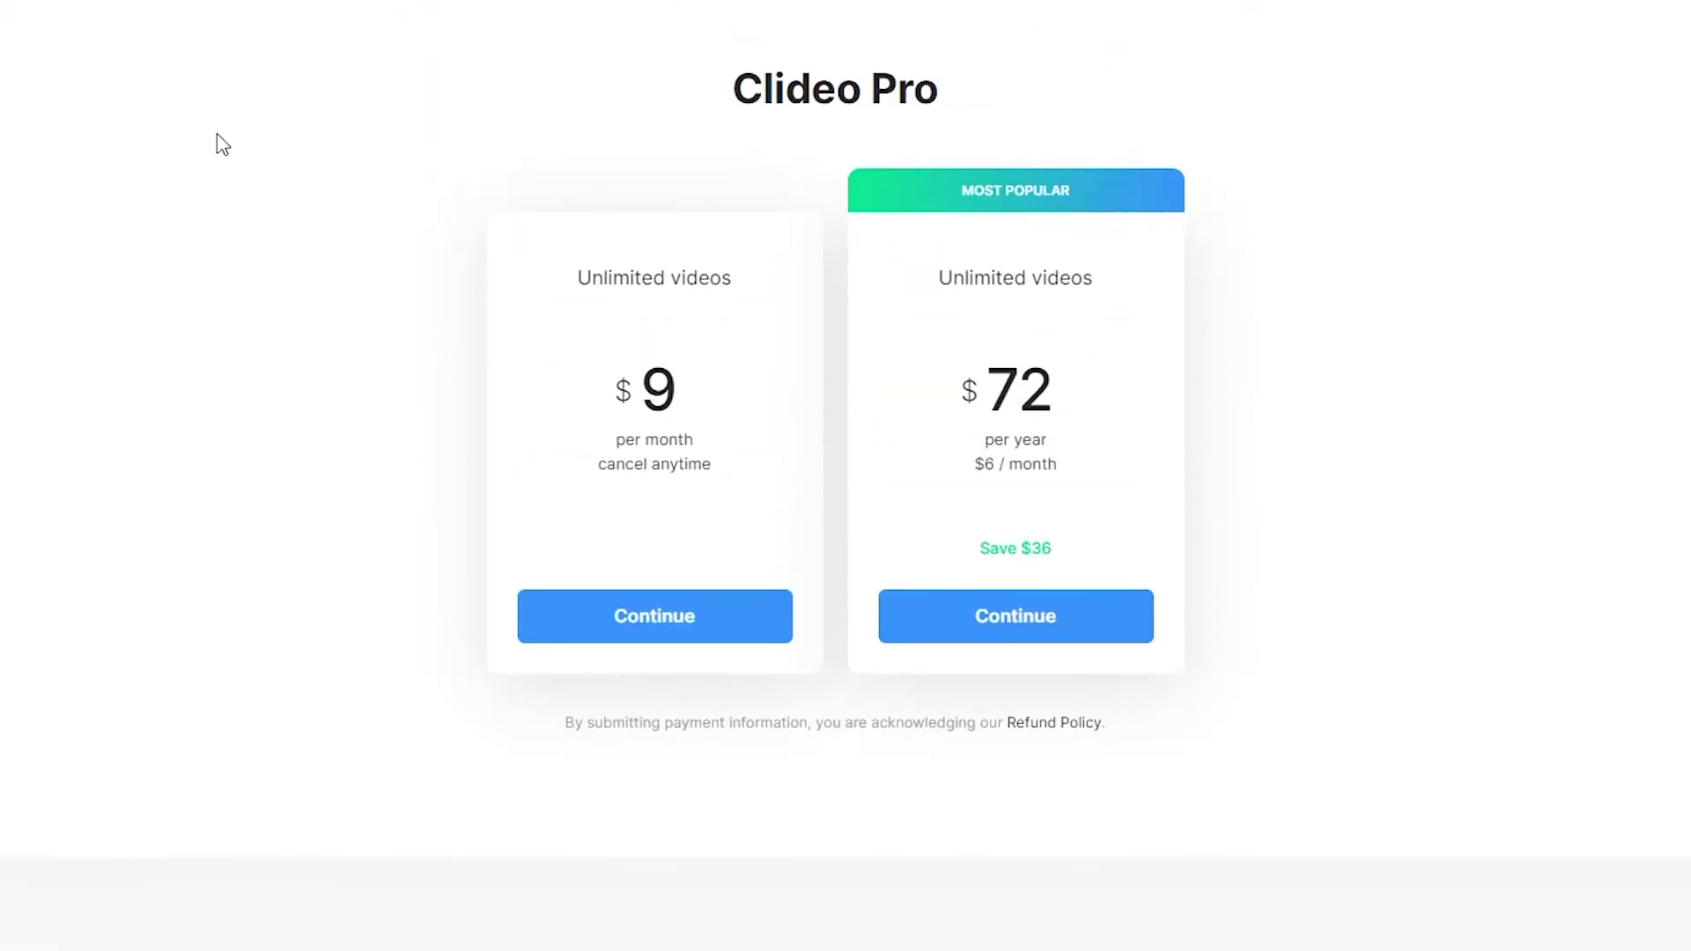
- Return to the overview of video tools and open the Video Maker
scroll(88, 152, up, 10)
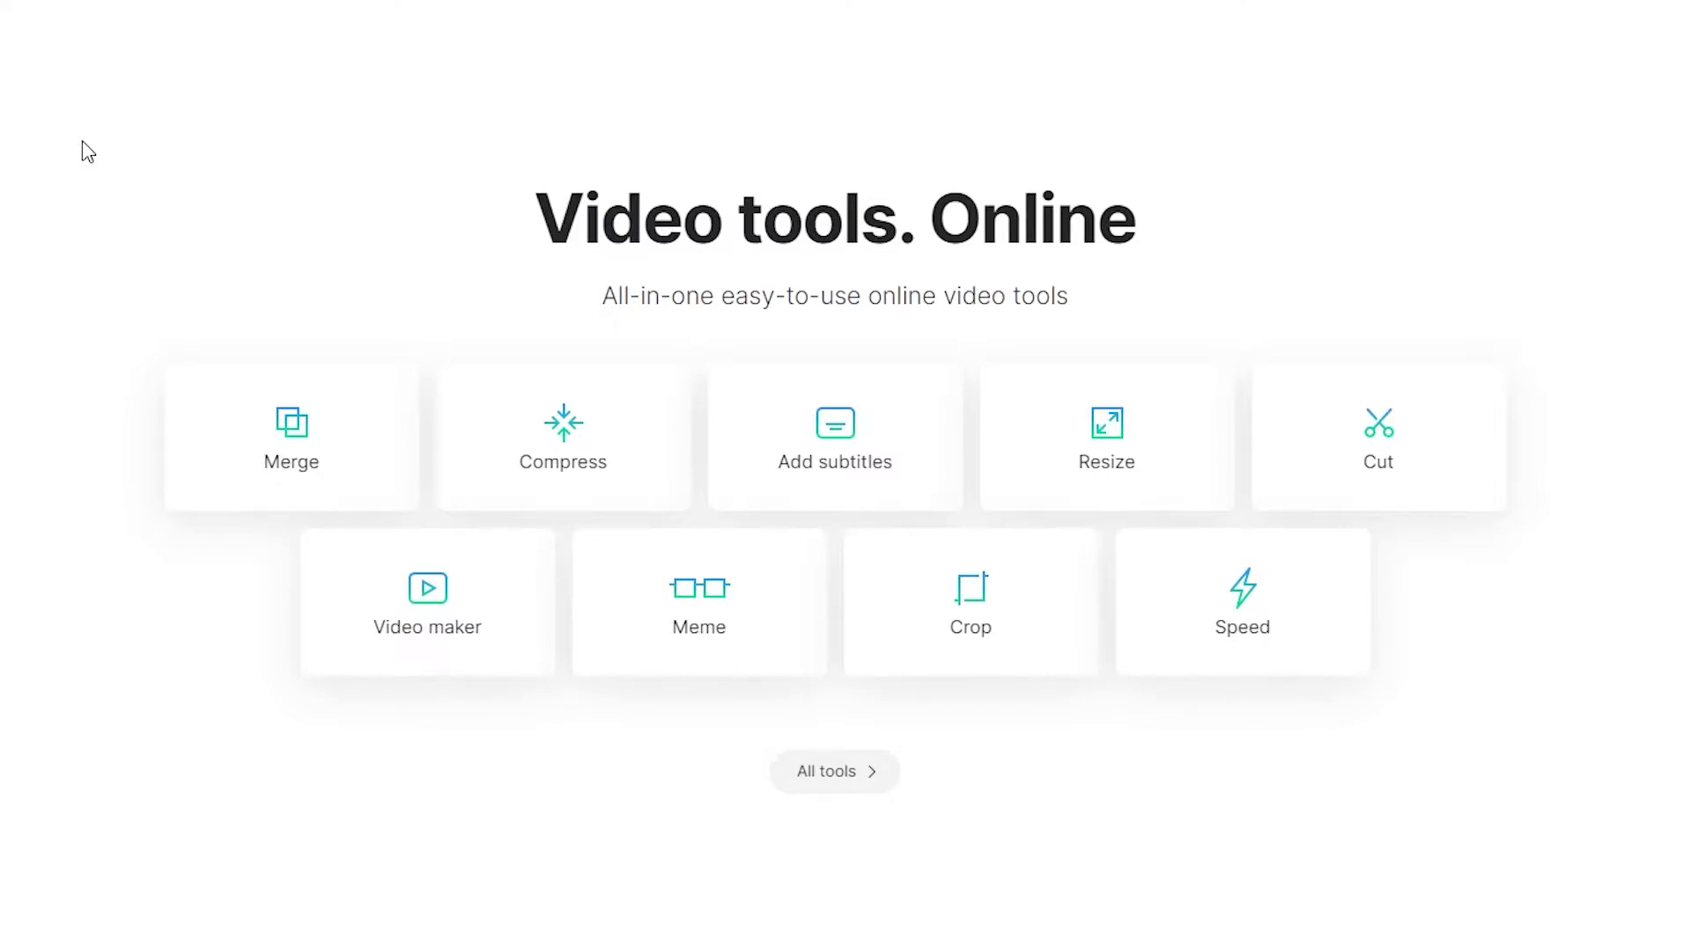
click(474, 622)
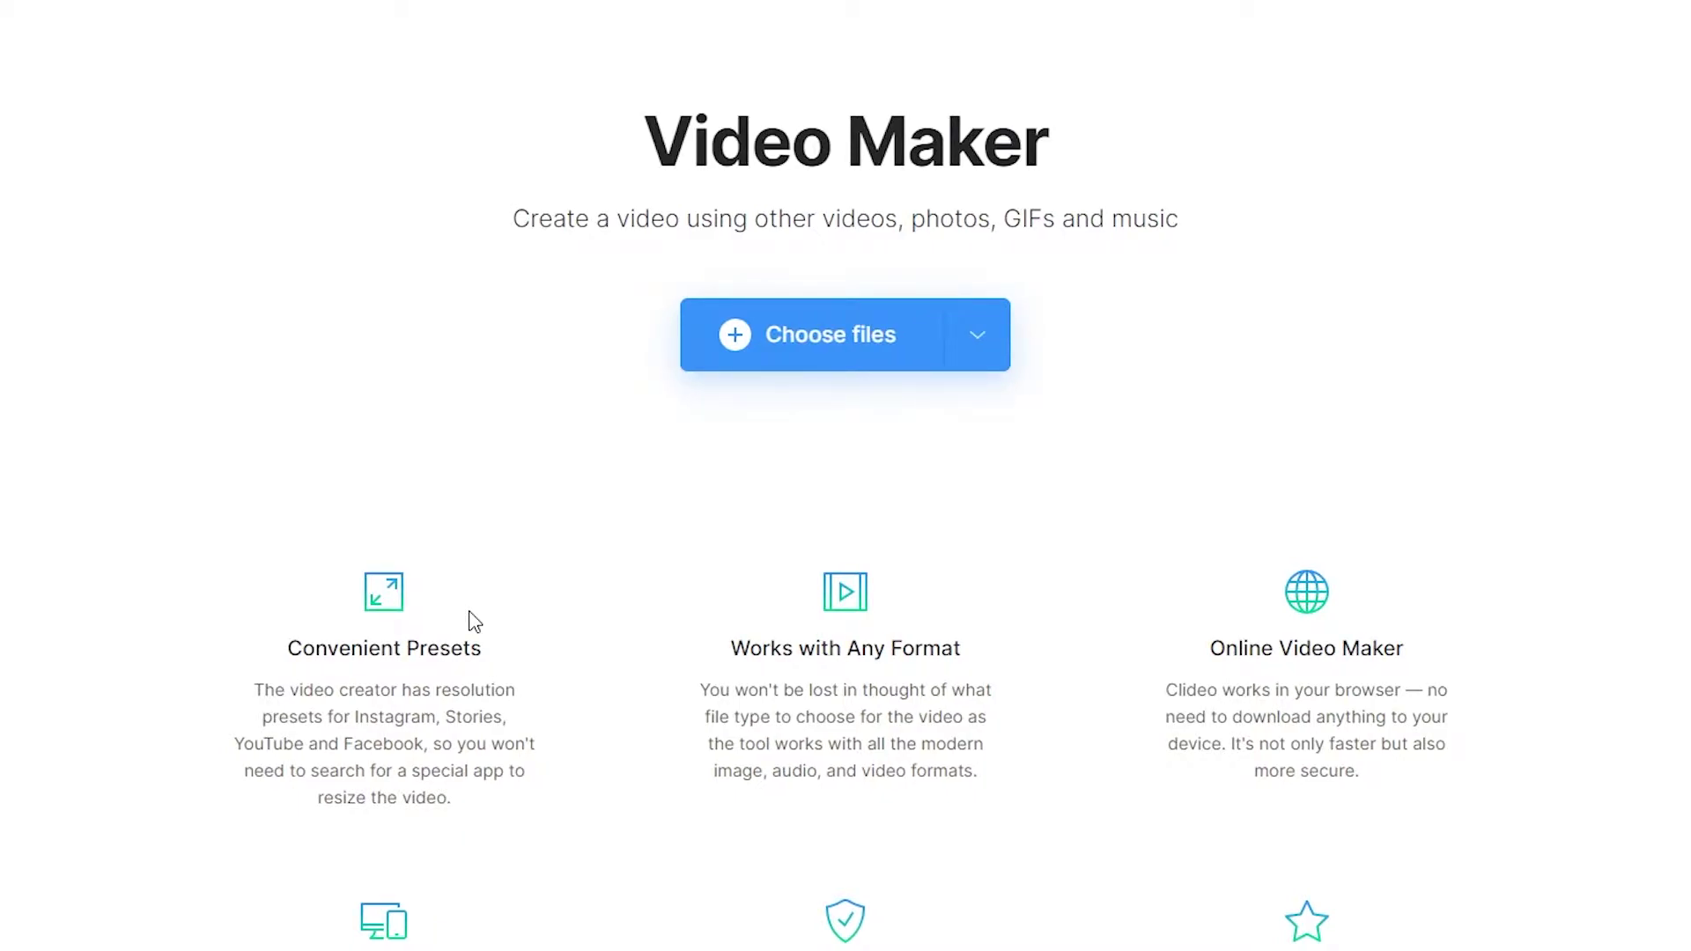
- Try to upload the video "shiba inu (crypto future) Revised Music Changed.mp4" from the Obi Files folder
click(798, 326)
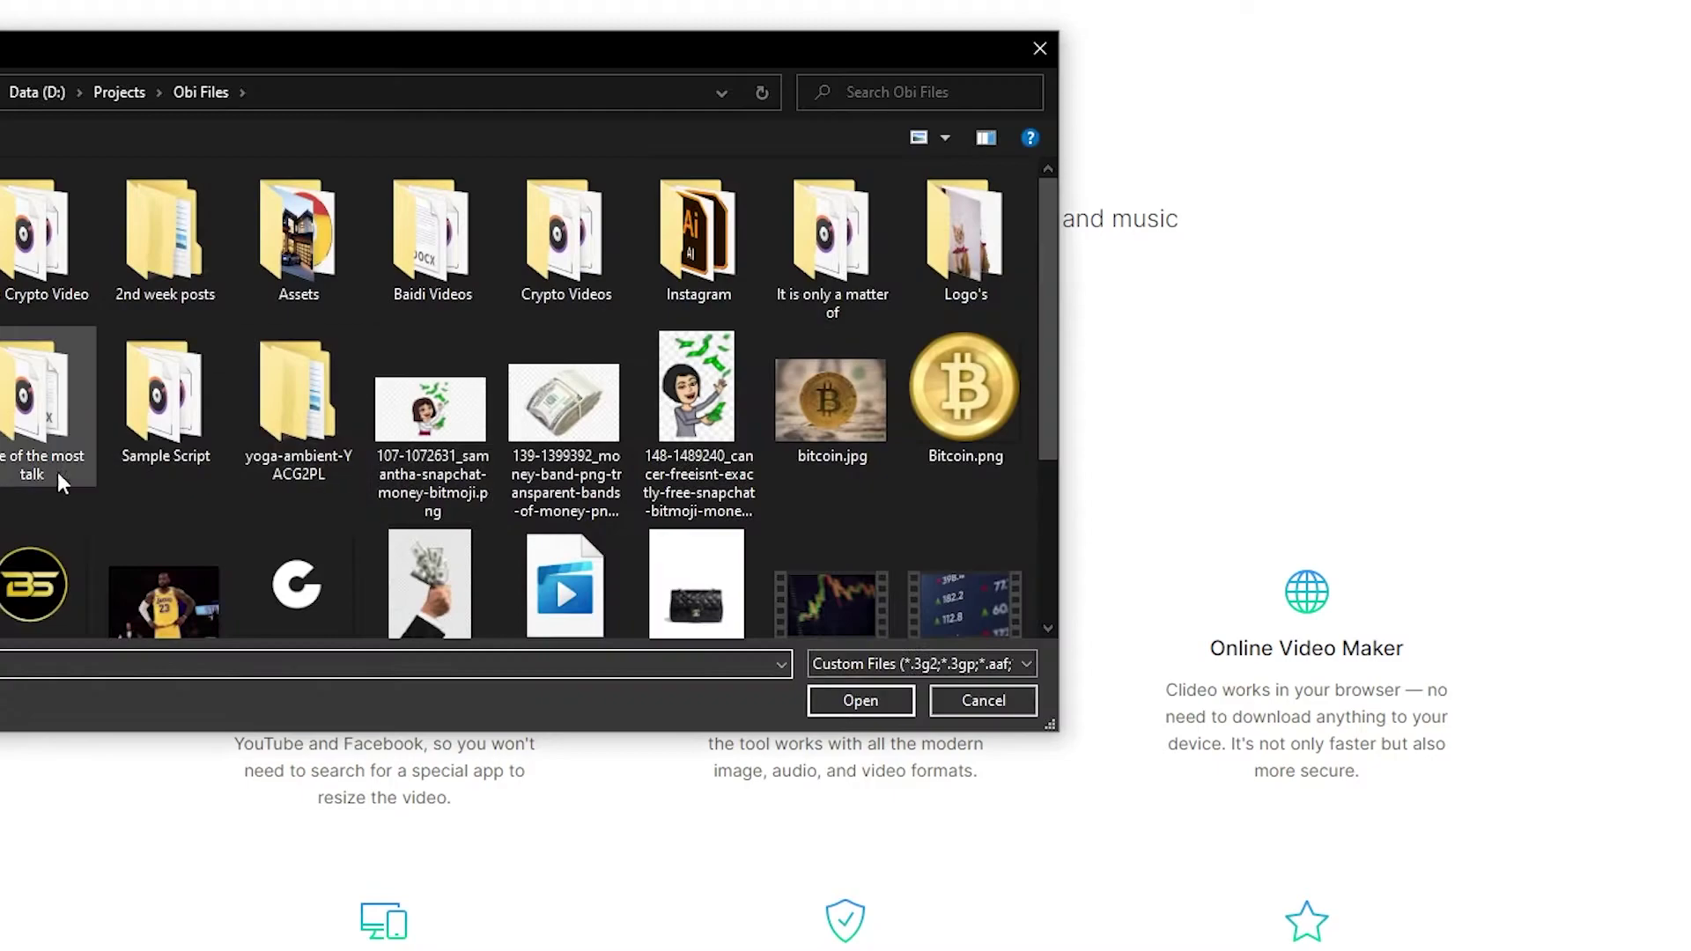
scroll(615, 432, down, 2)
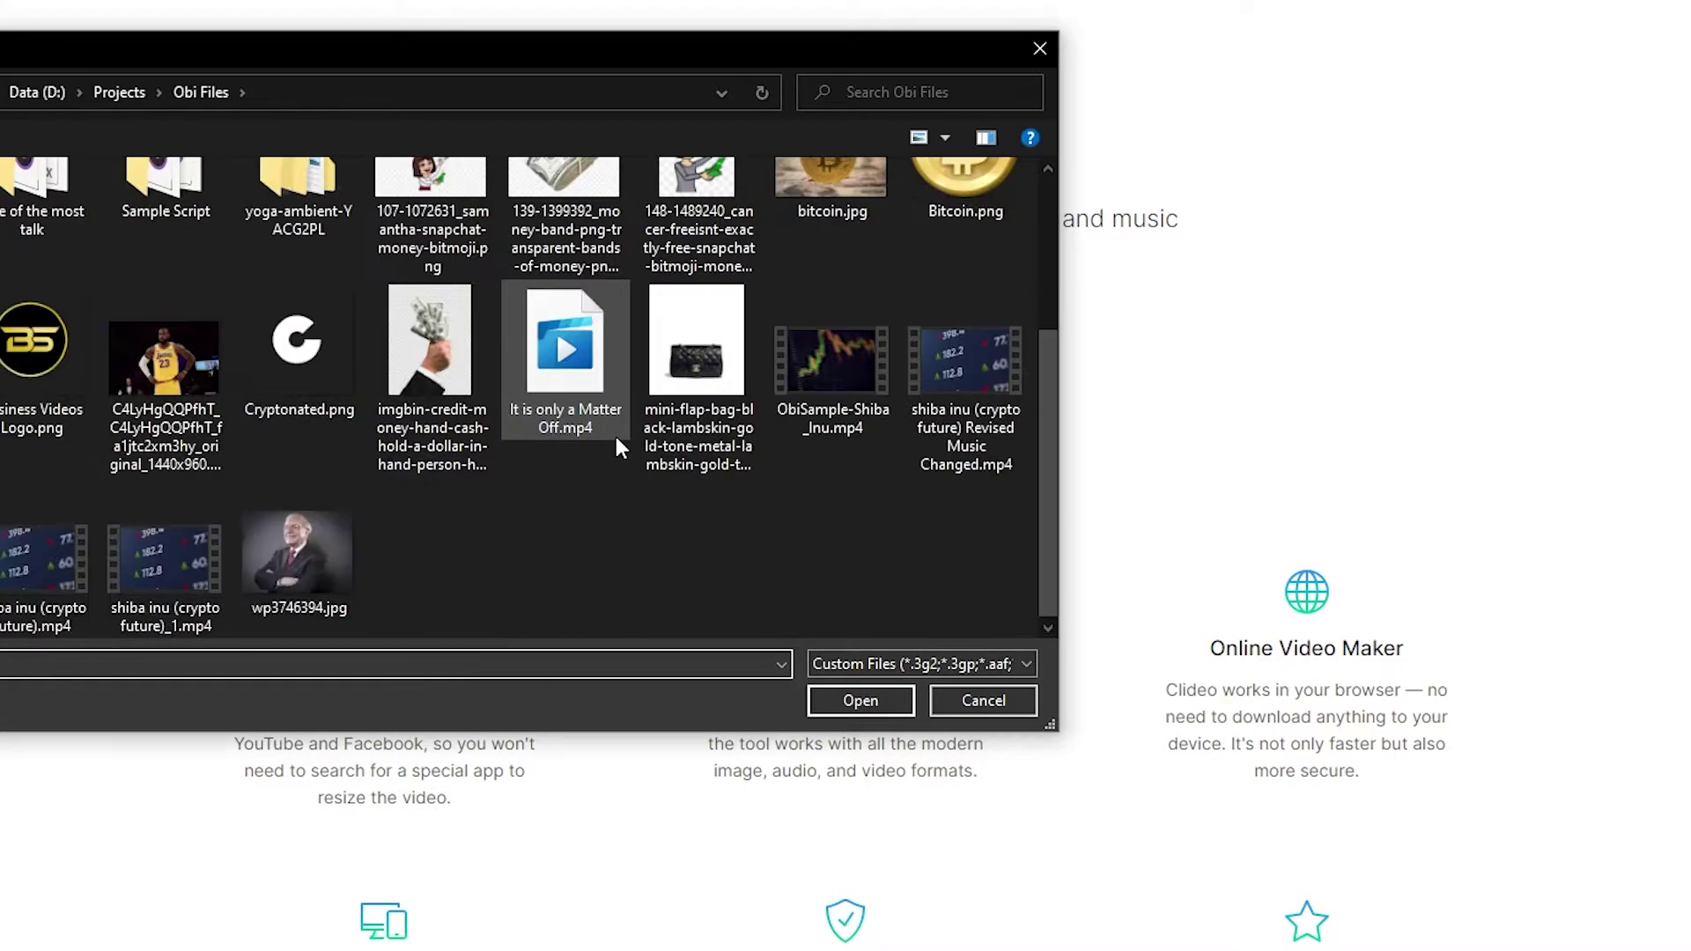
double_click(1013, 472)
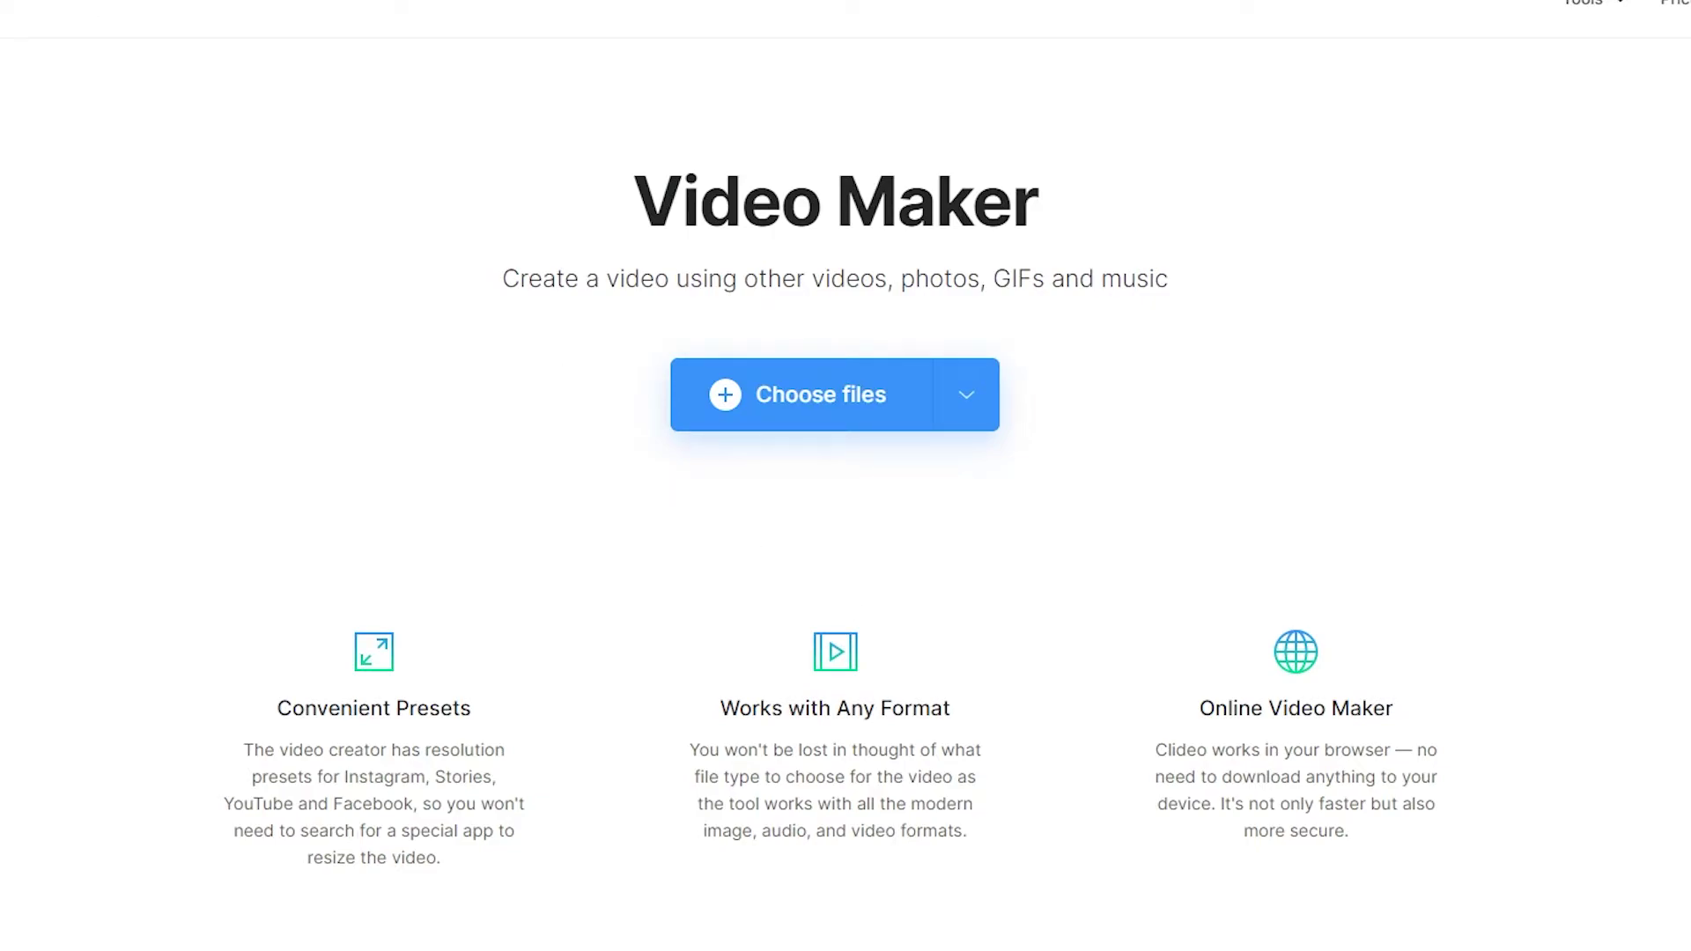
- Upload the All The Best Fighting Games short from the Shorts Week 1 folder to the Video Maker
click(791, 414)
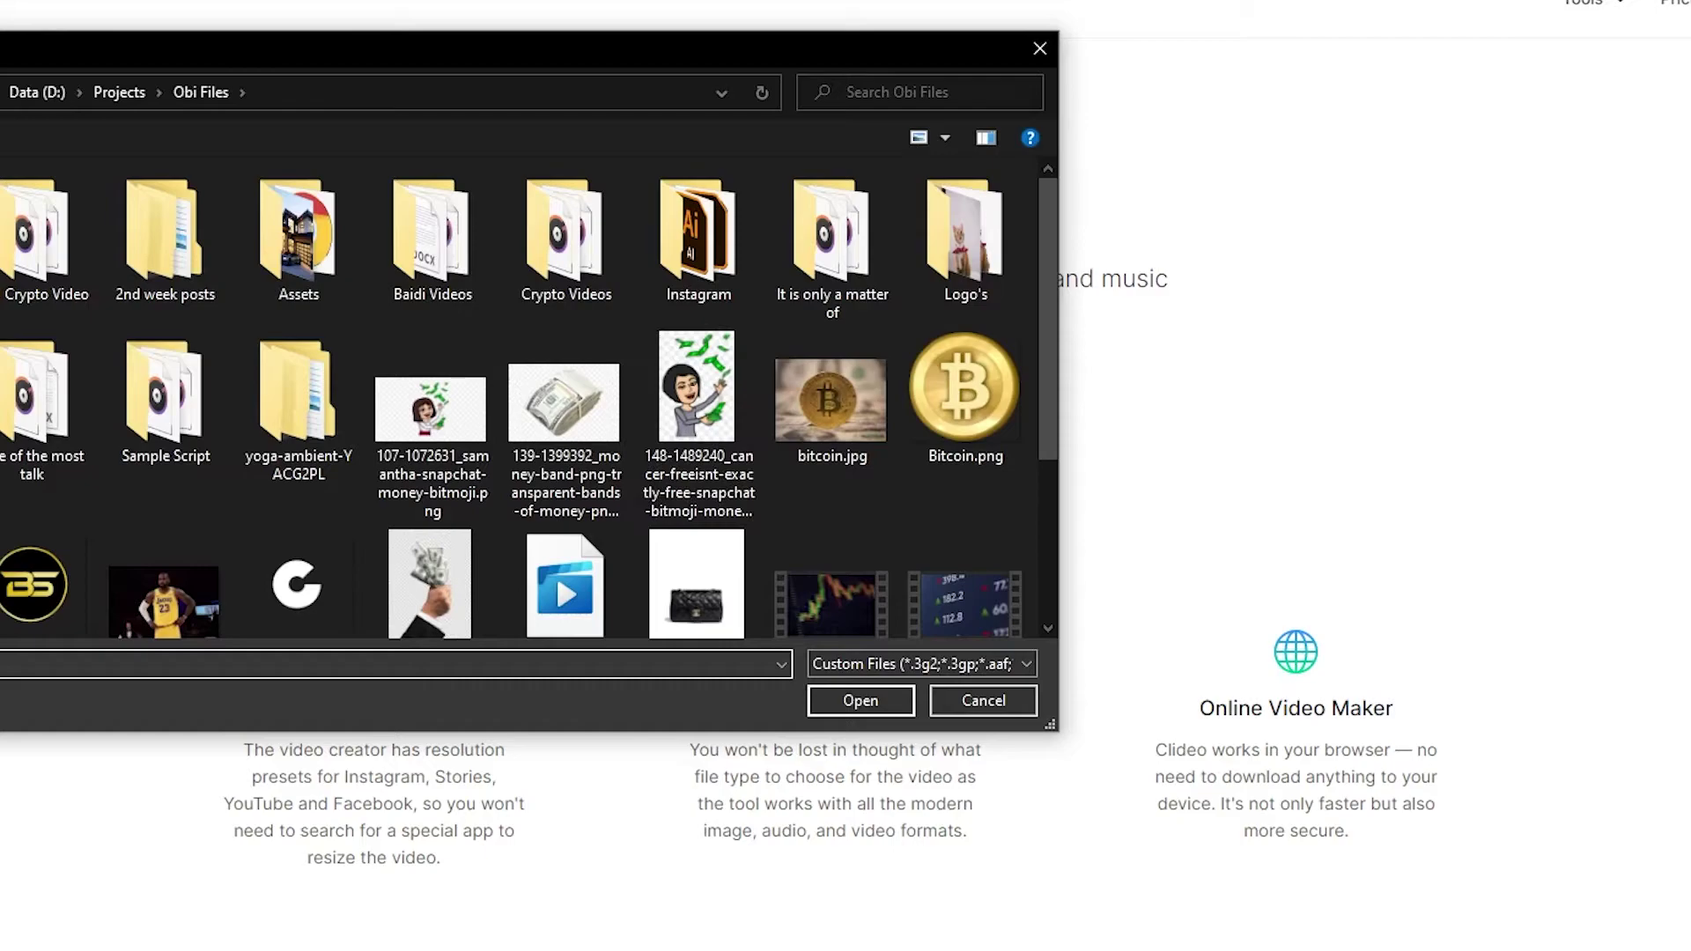
key(alt+Up)
key(alt+Up)
double_click(53, 568)
click(55, 544)
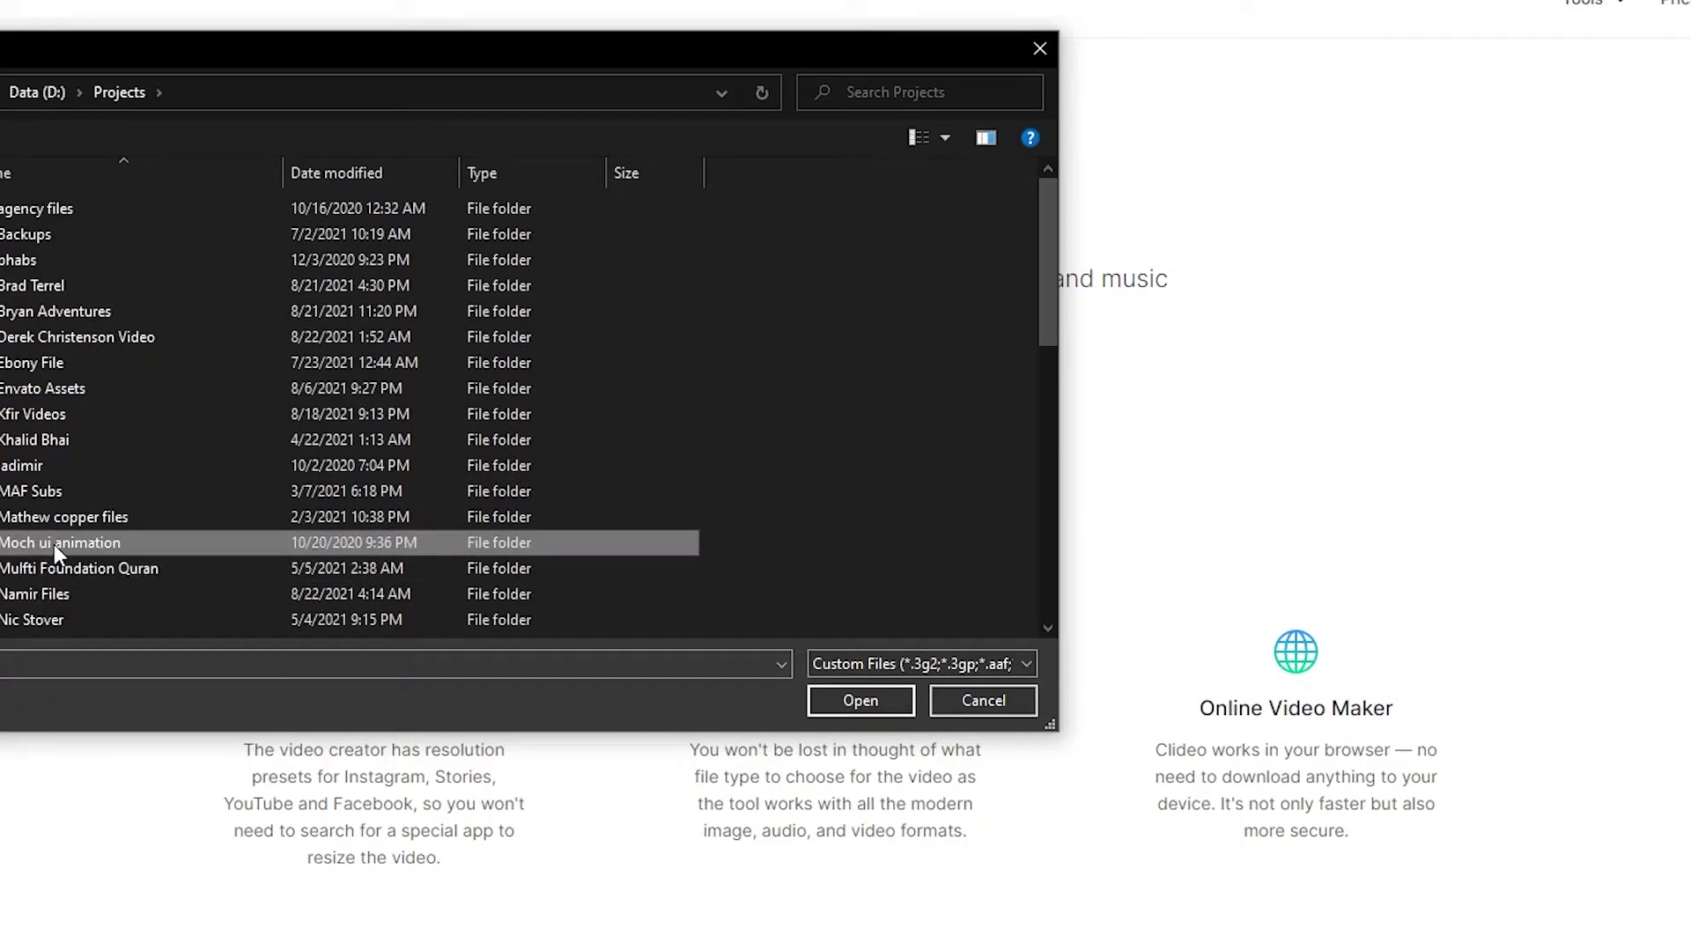
double_click(51, 594)
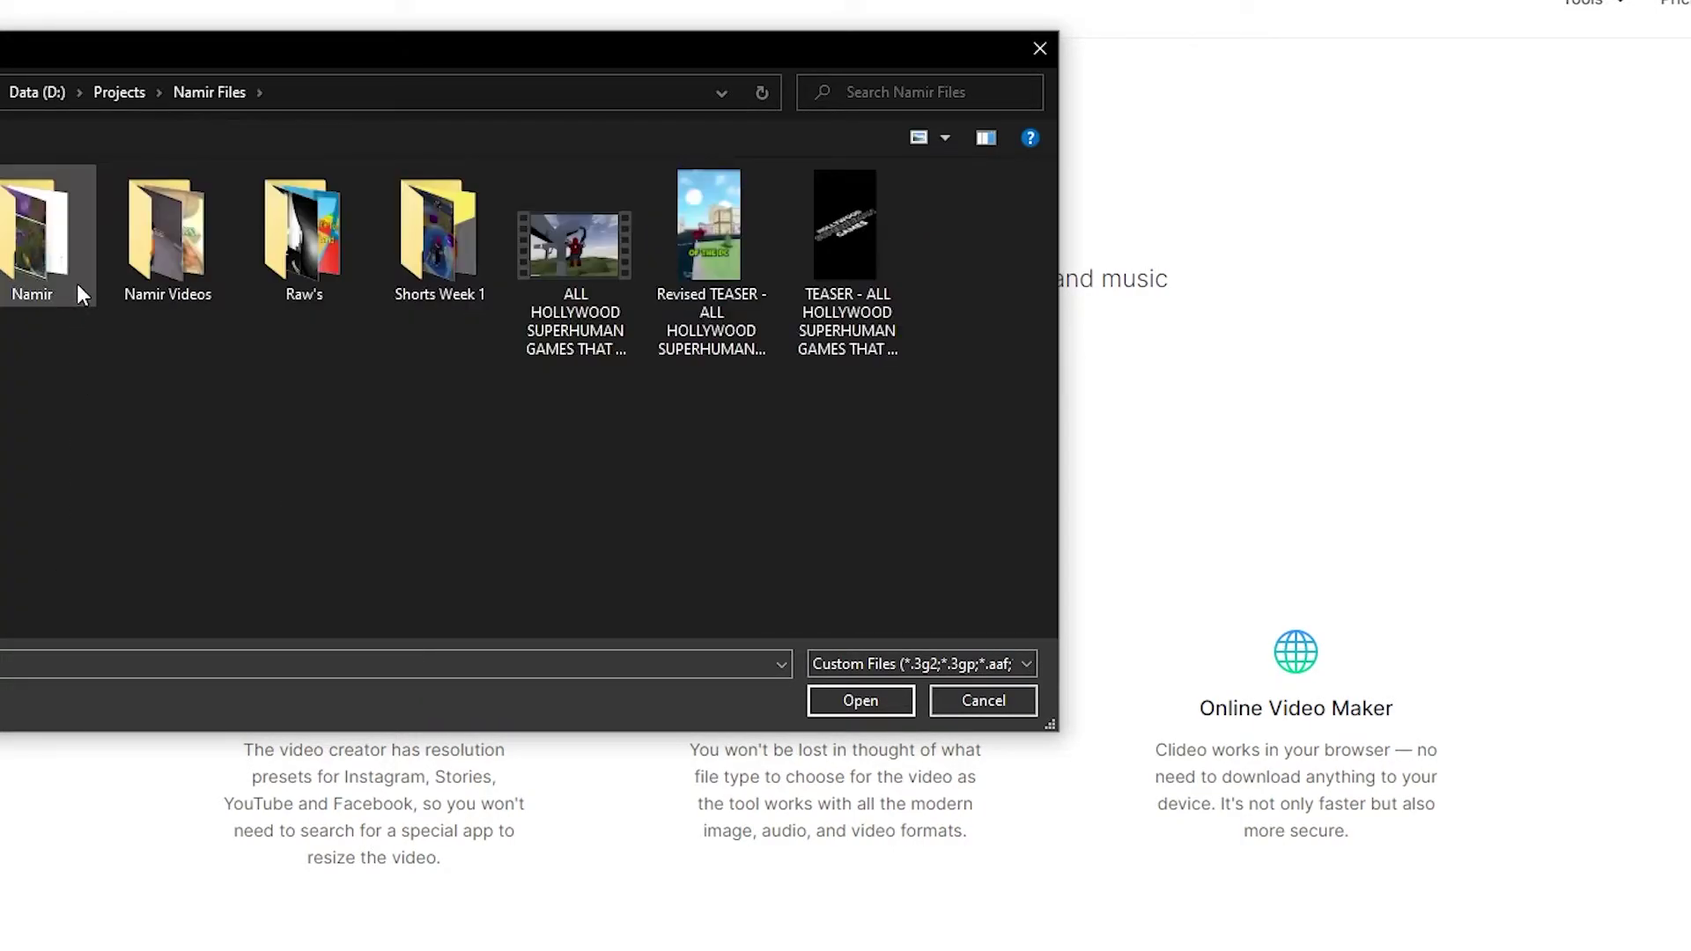
double_click(421, 226)
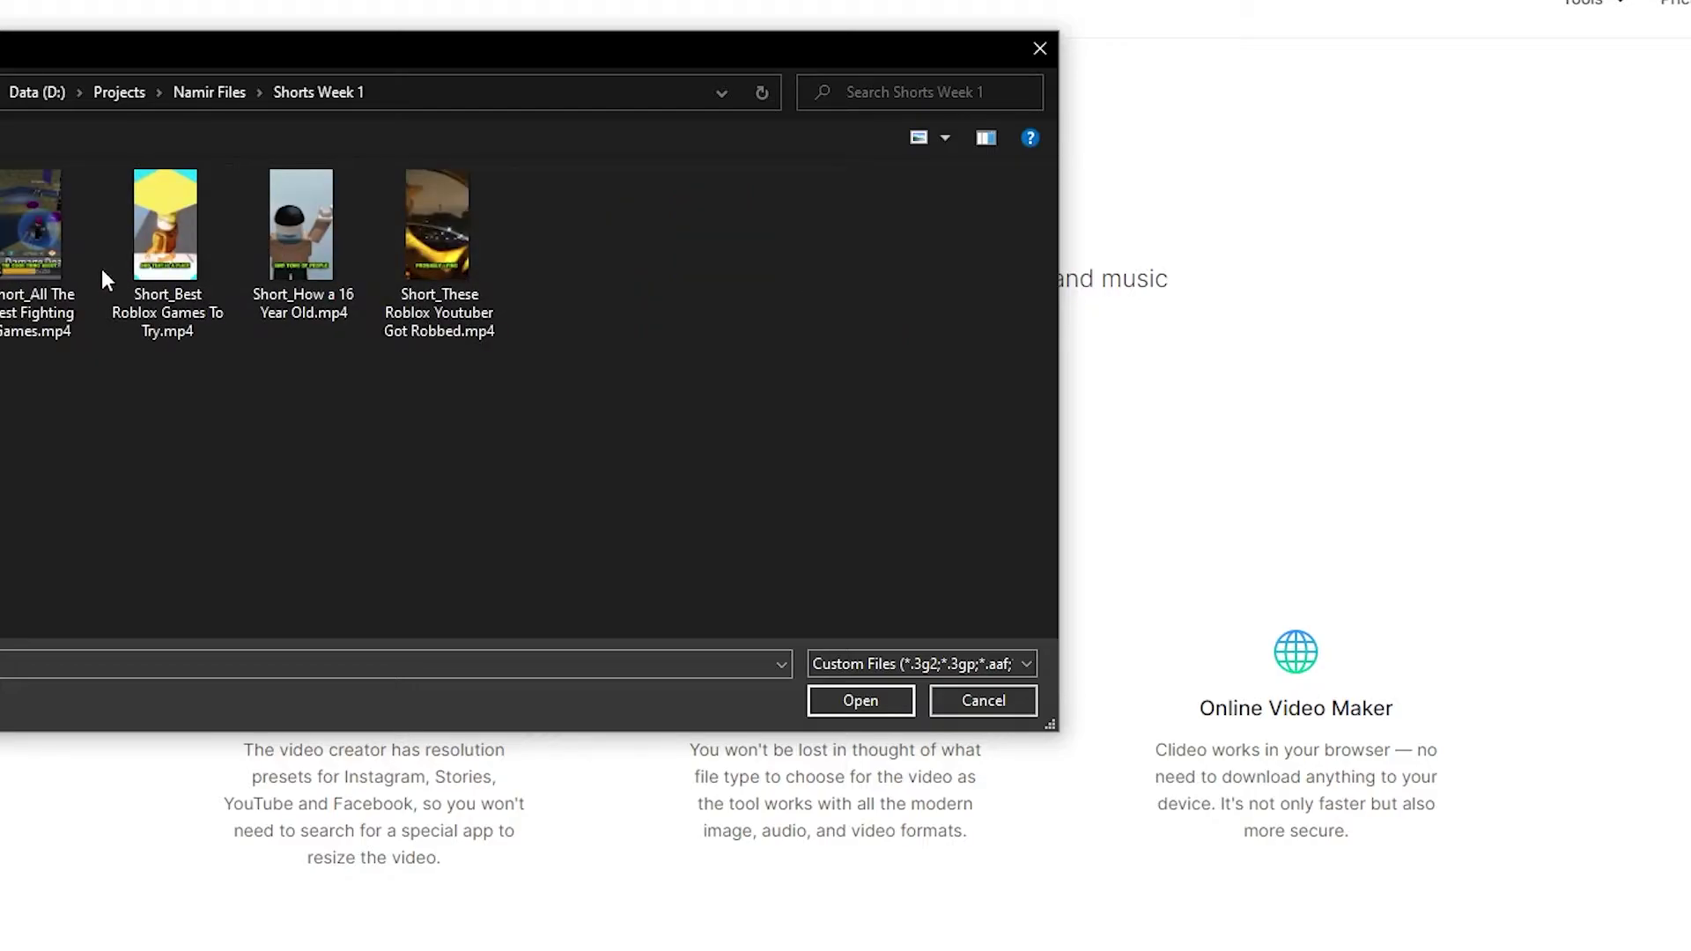
double_click(40, 246)
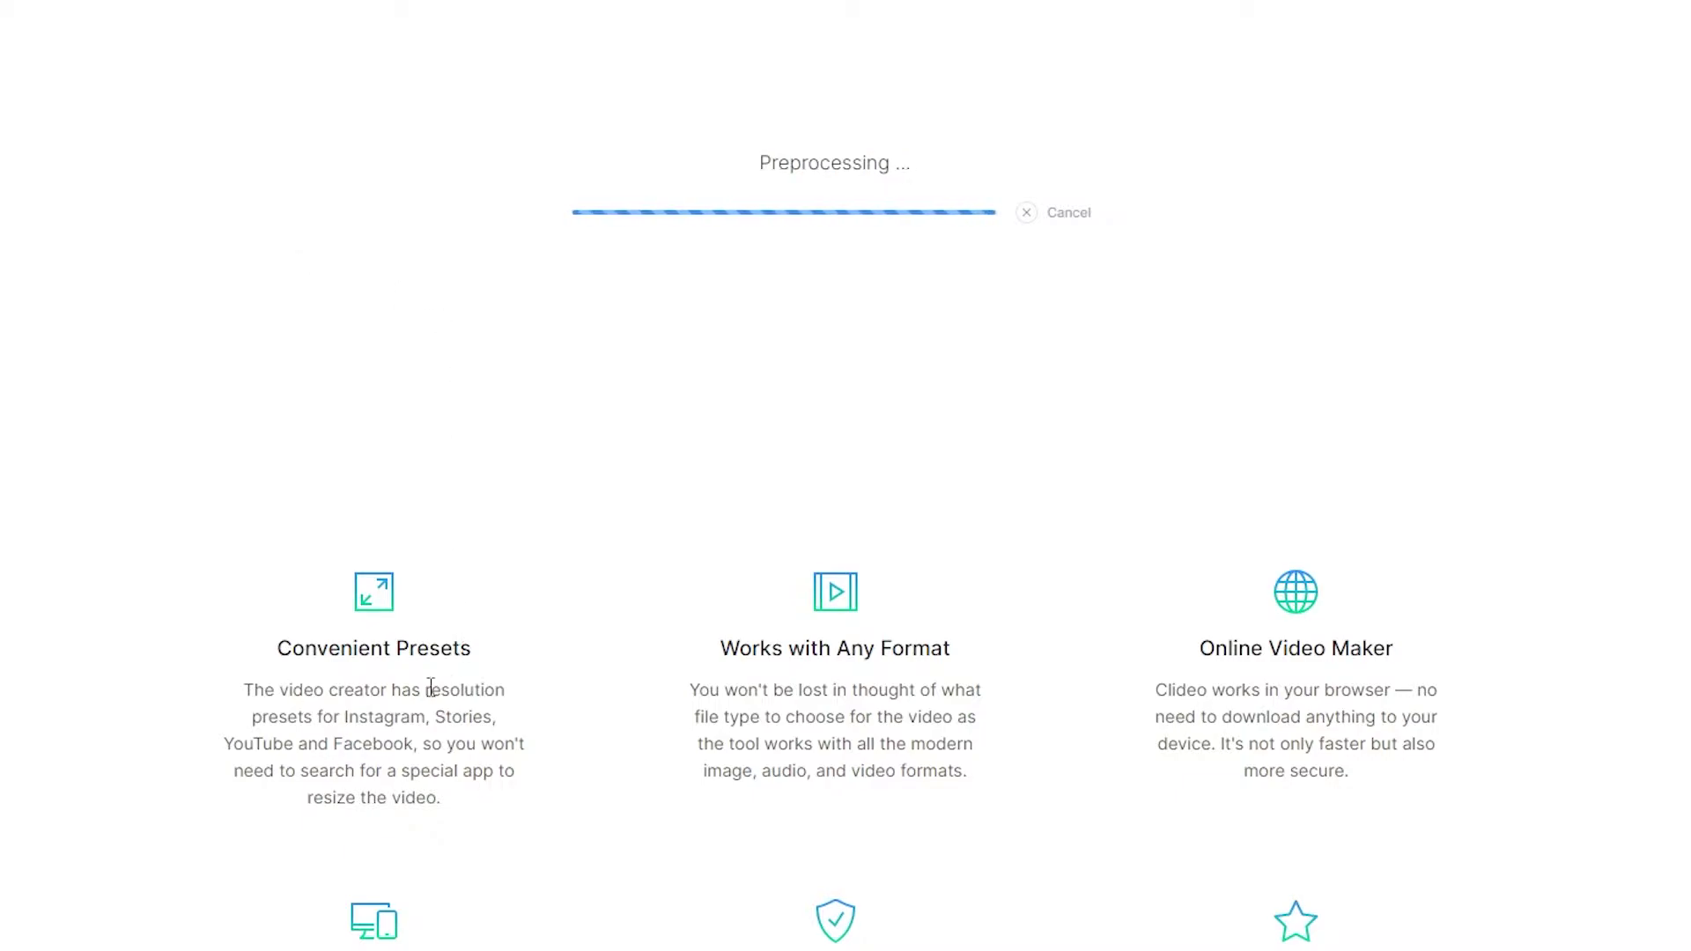
scroll(415, 674, down, 1)
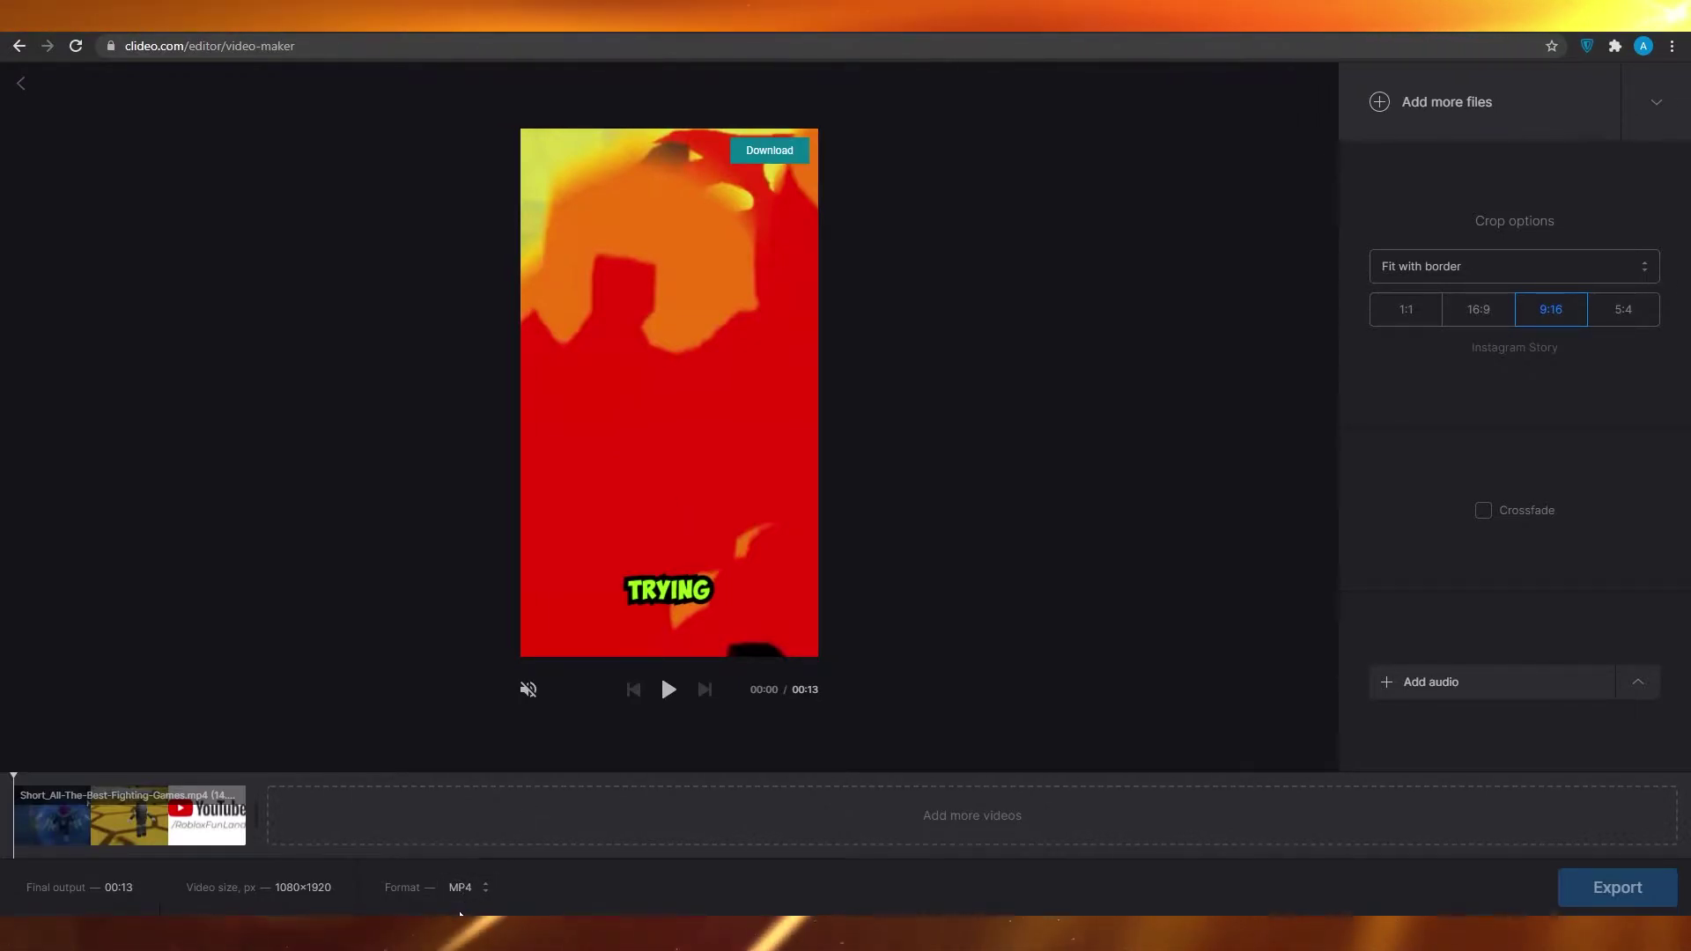
- Play part of the uploaded clip as a preview and pause it
click(670, 692)
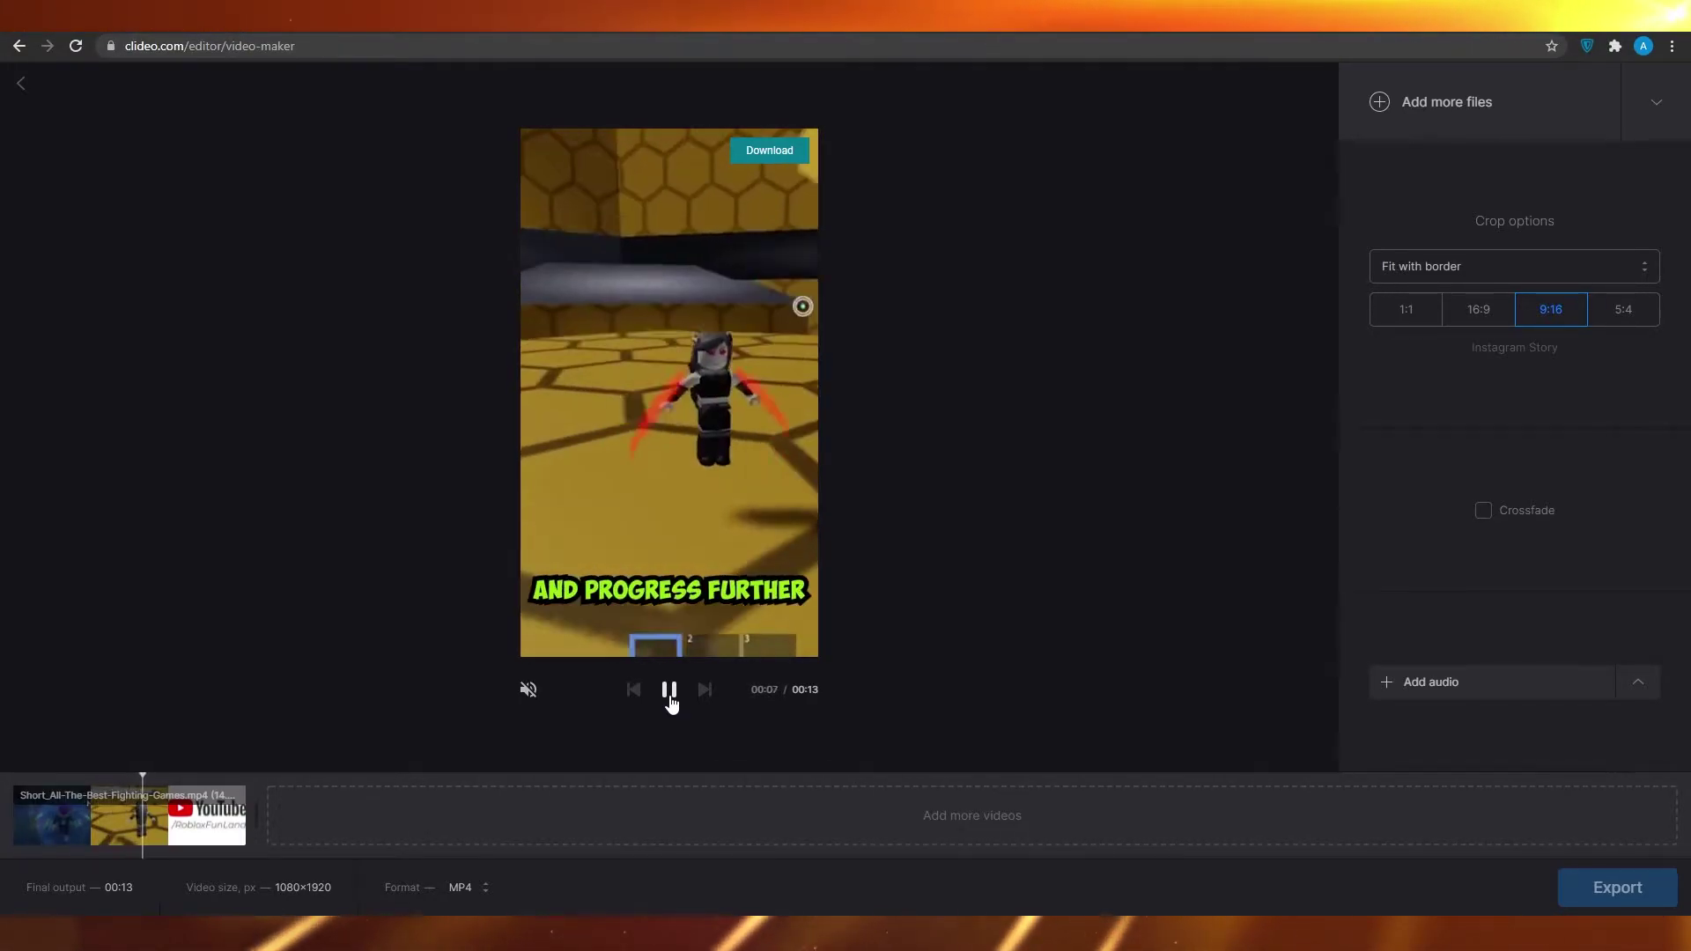
click(669, 695)
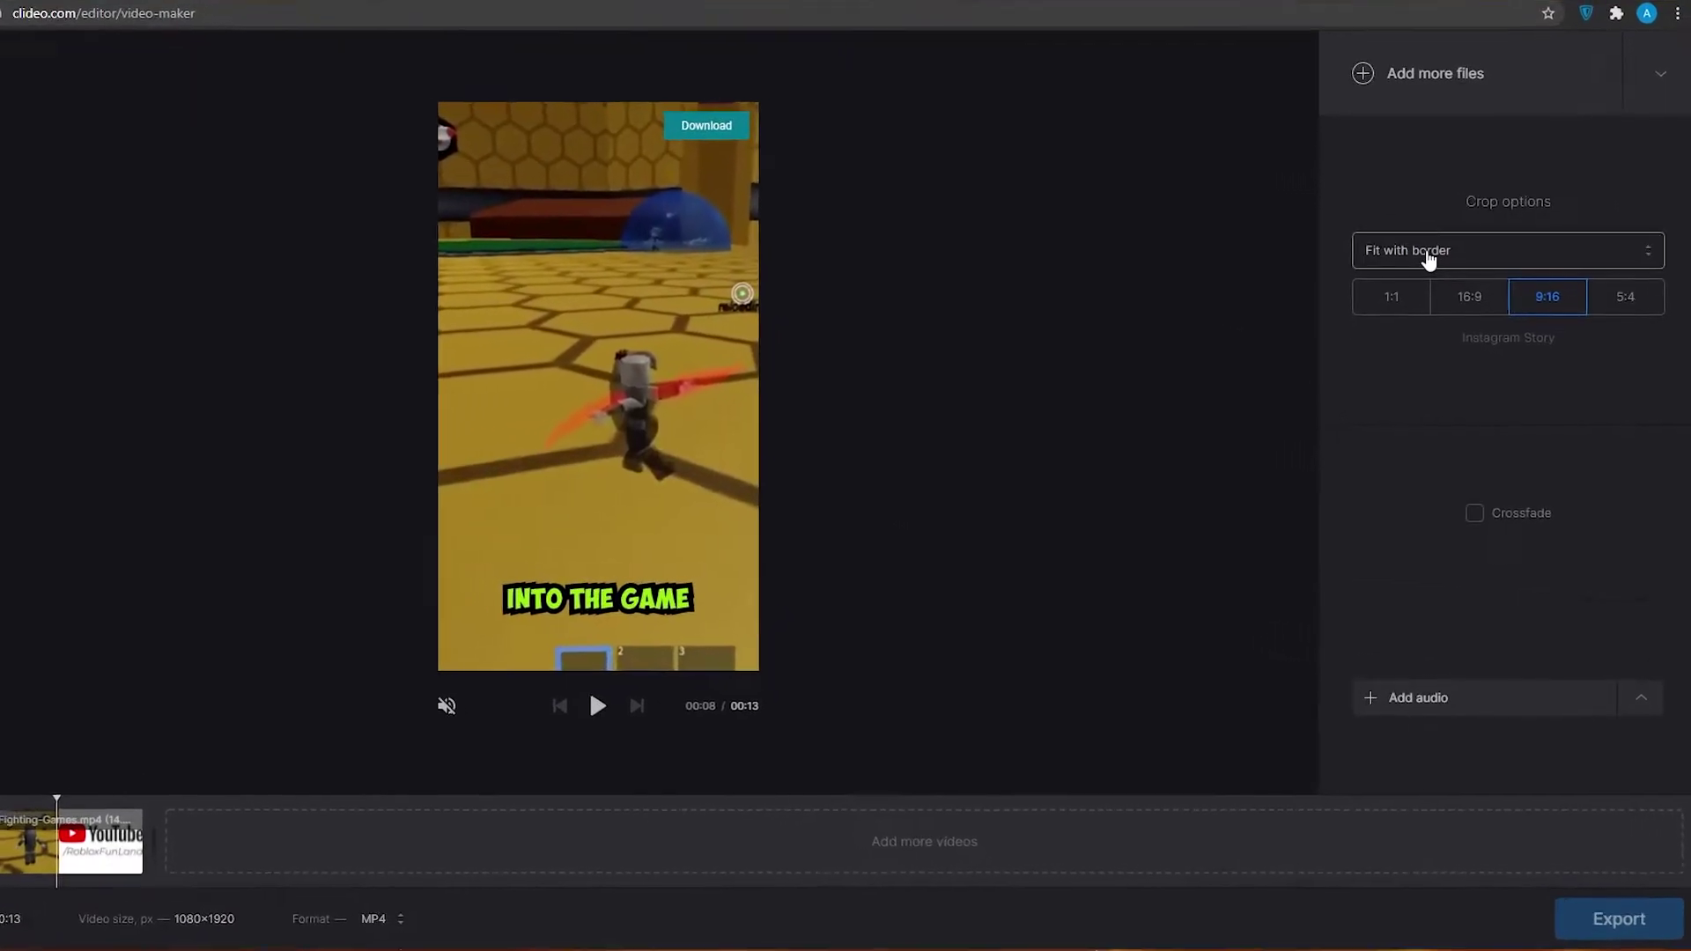
- Set the crop option to Zoom & Crop with a 16:9 aspect ratio
click(1427, 253)
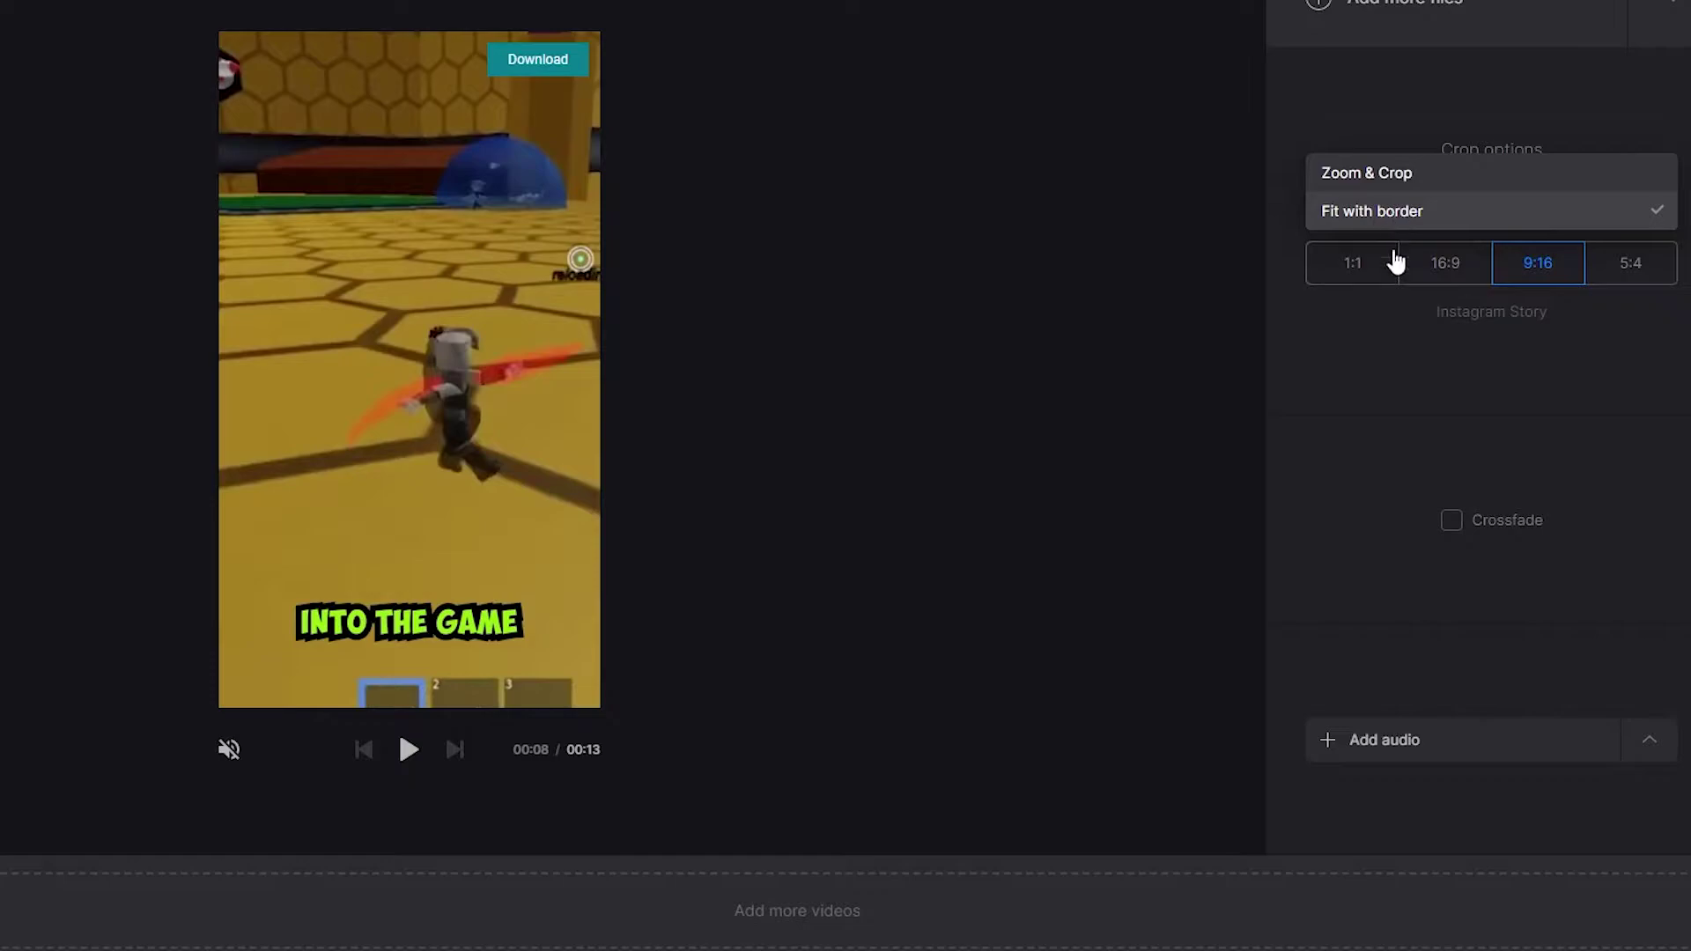
click(1433, 181)
click(1447, 264)
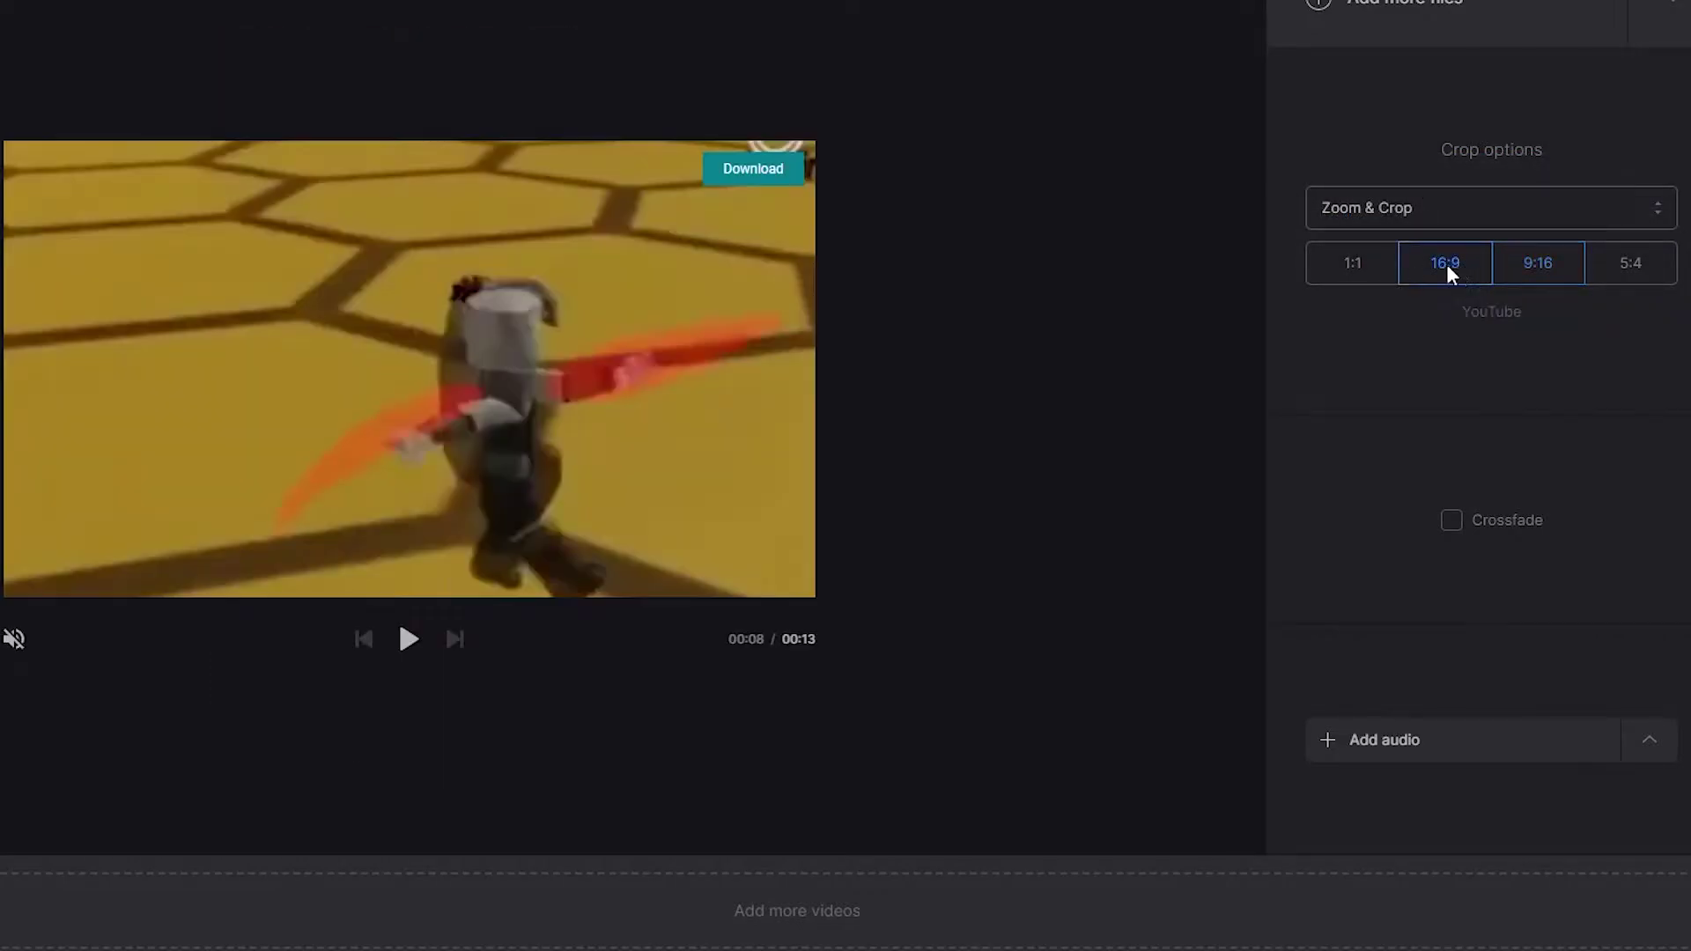
- Compare the 1:1, 16:9 and 9:16 crop presets on the clip, ending on 16:9
click(1363, 268)
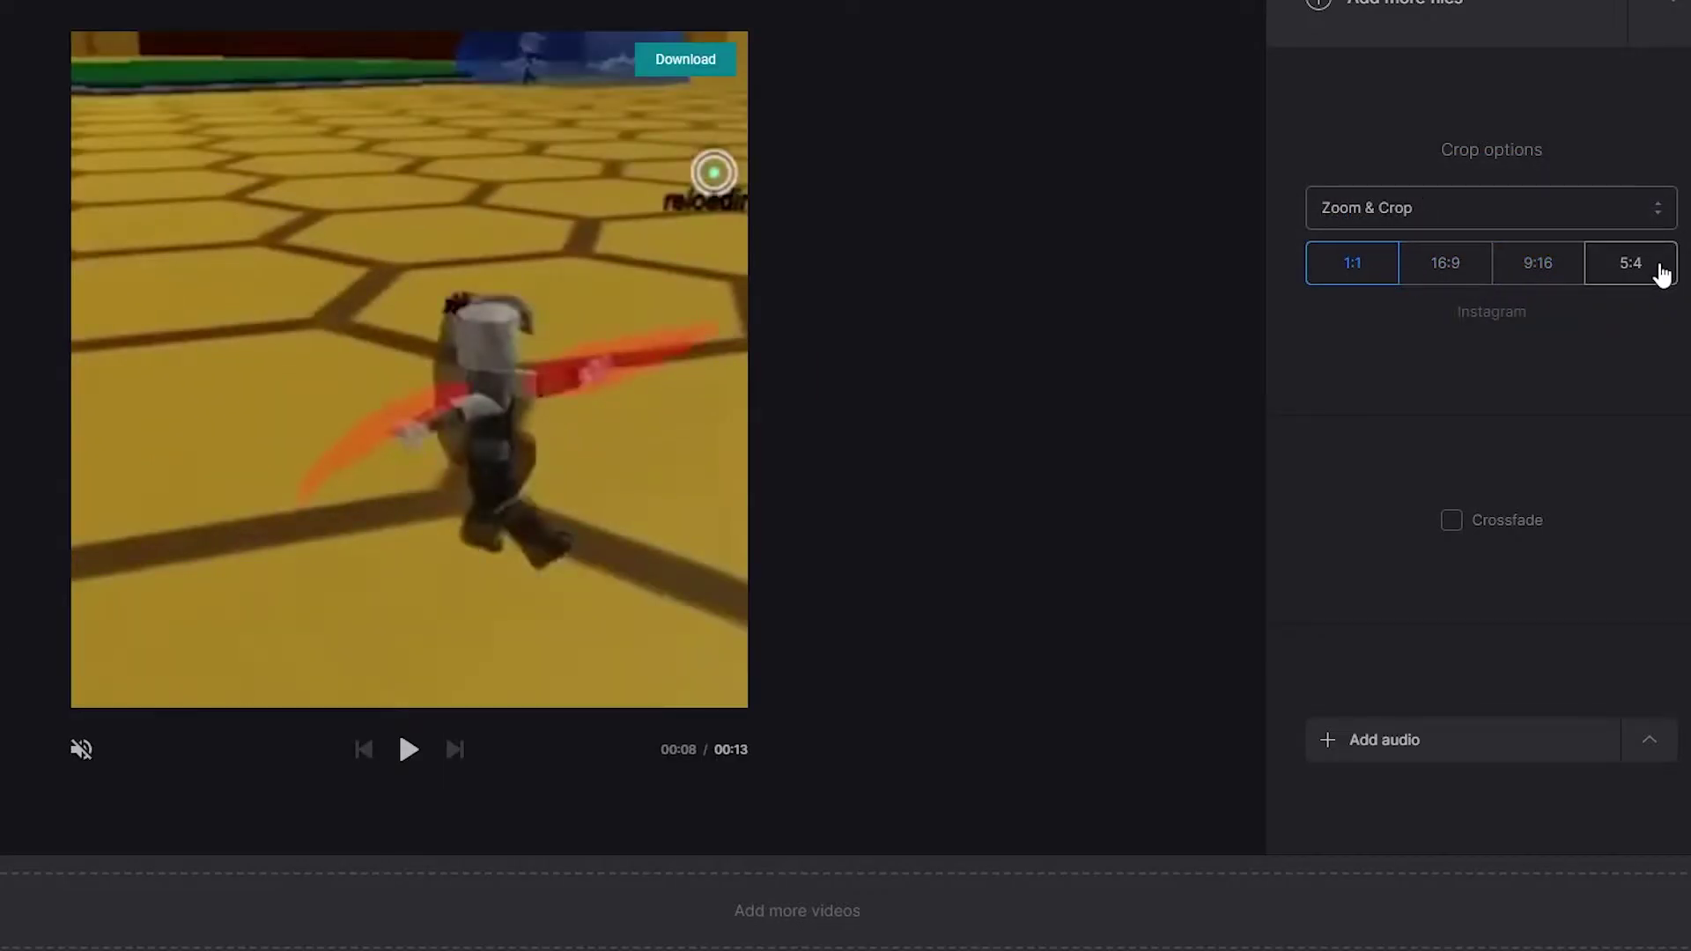
click(1420, 273)
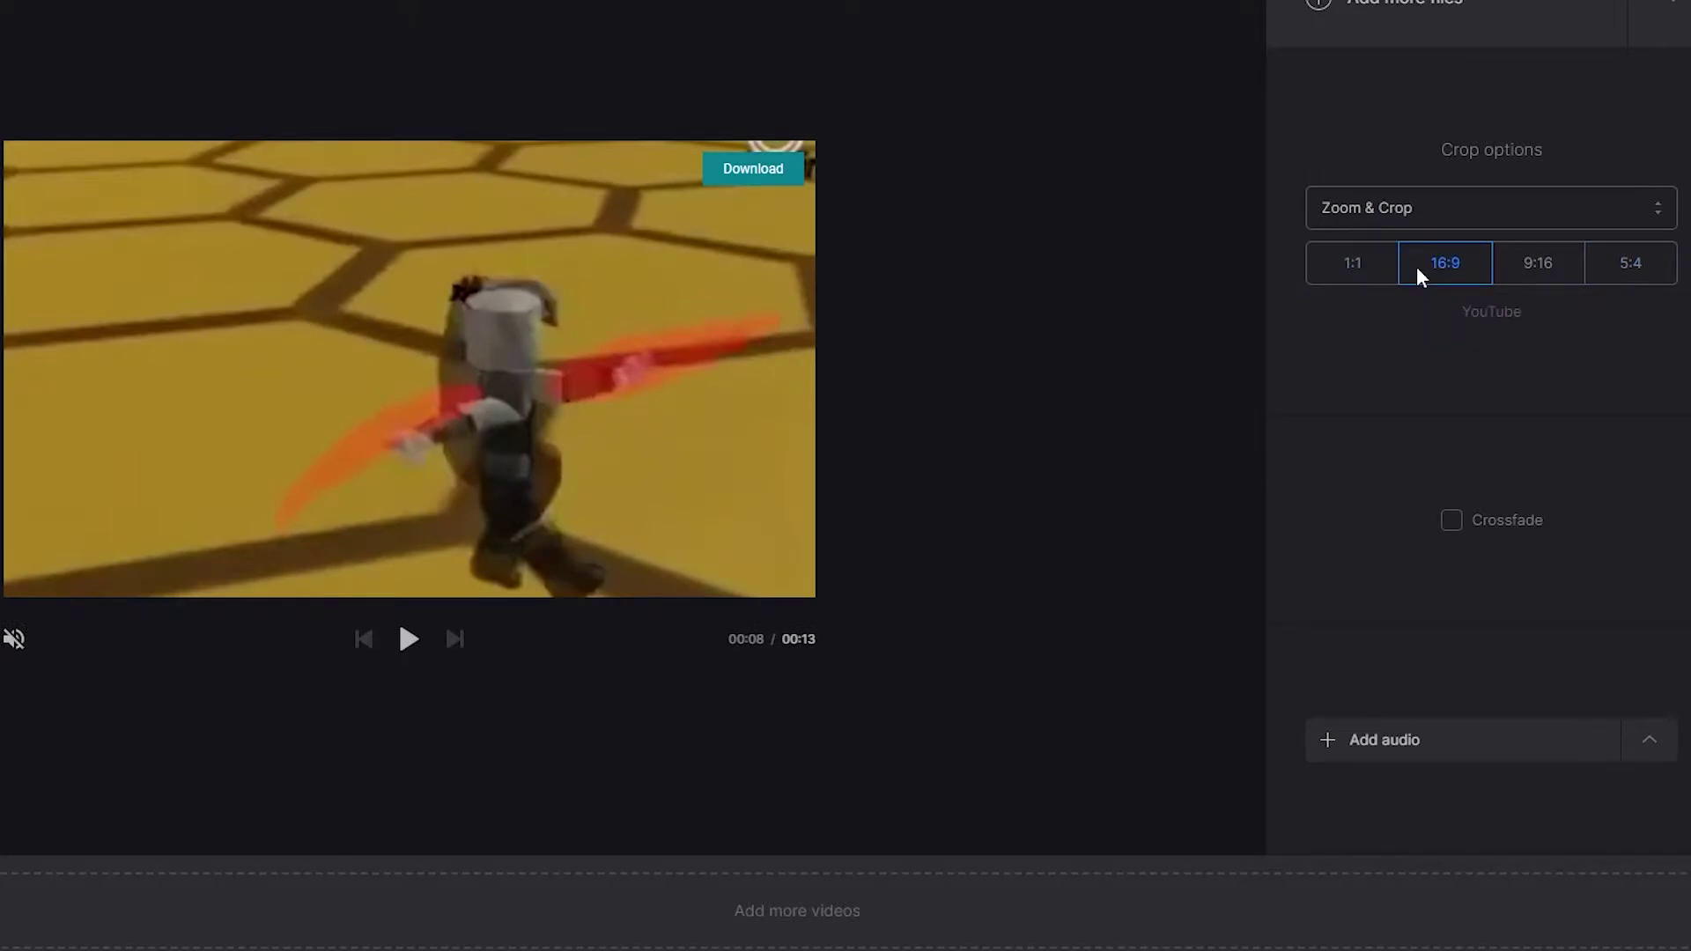
click(1531, 270)
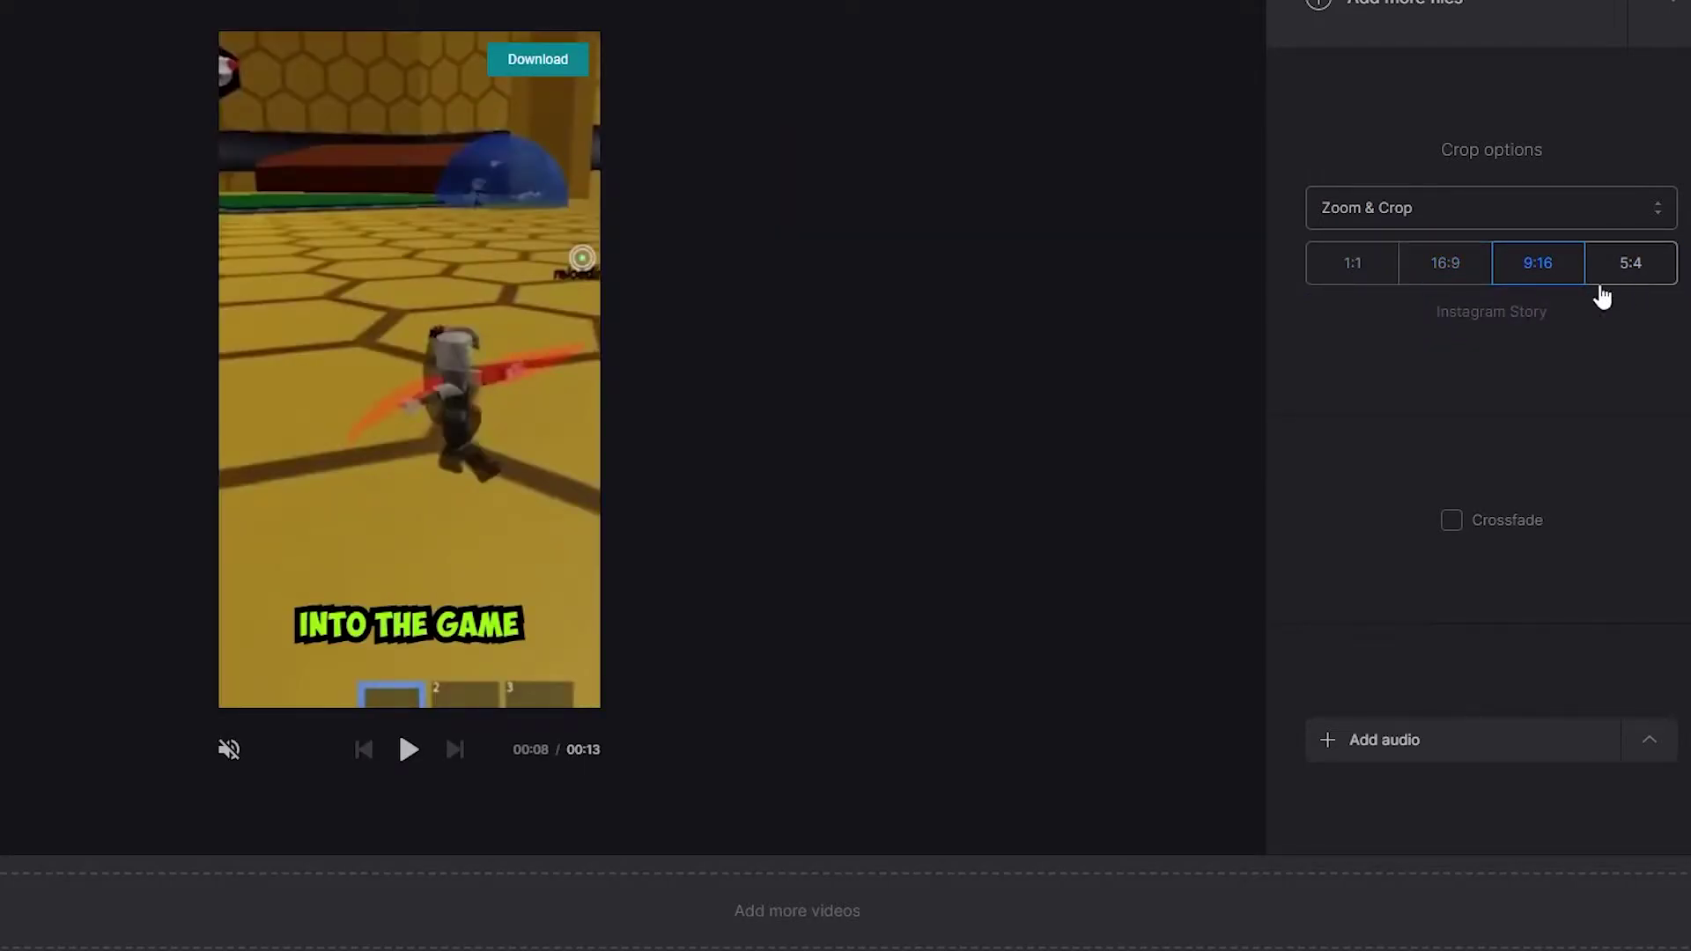
click(1385, 282)
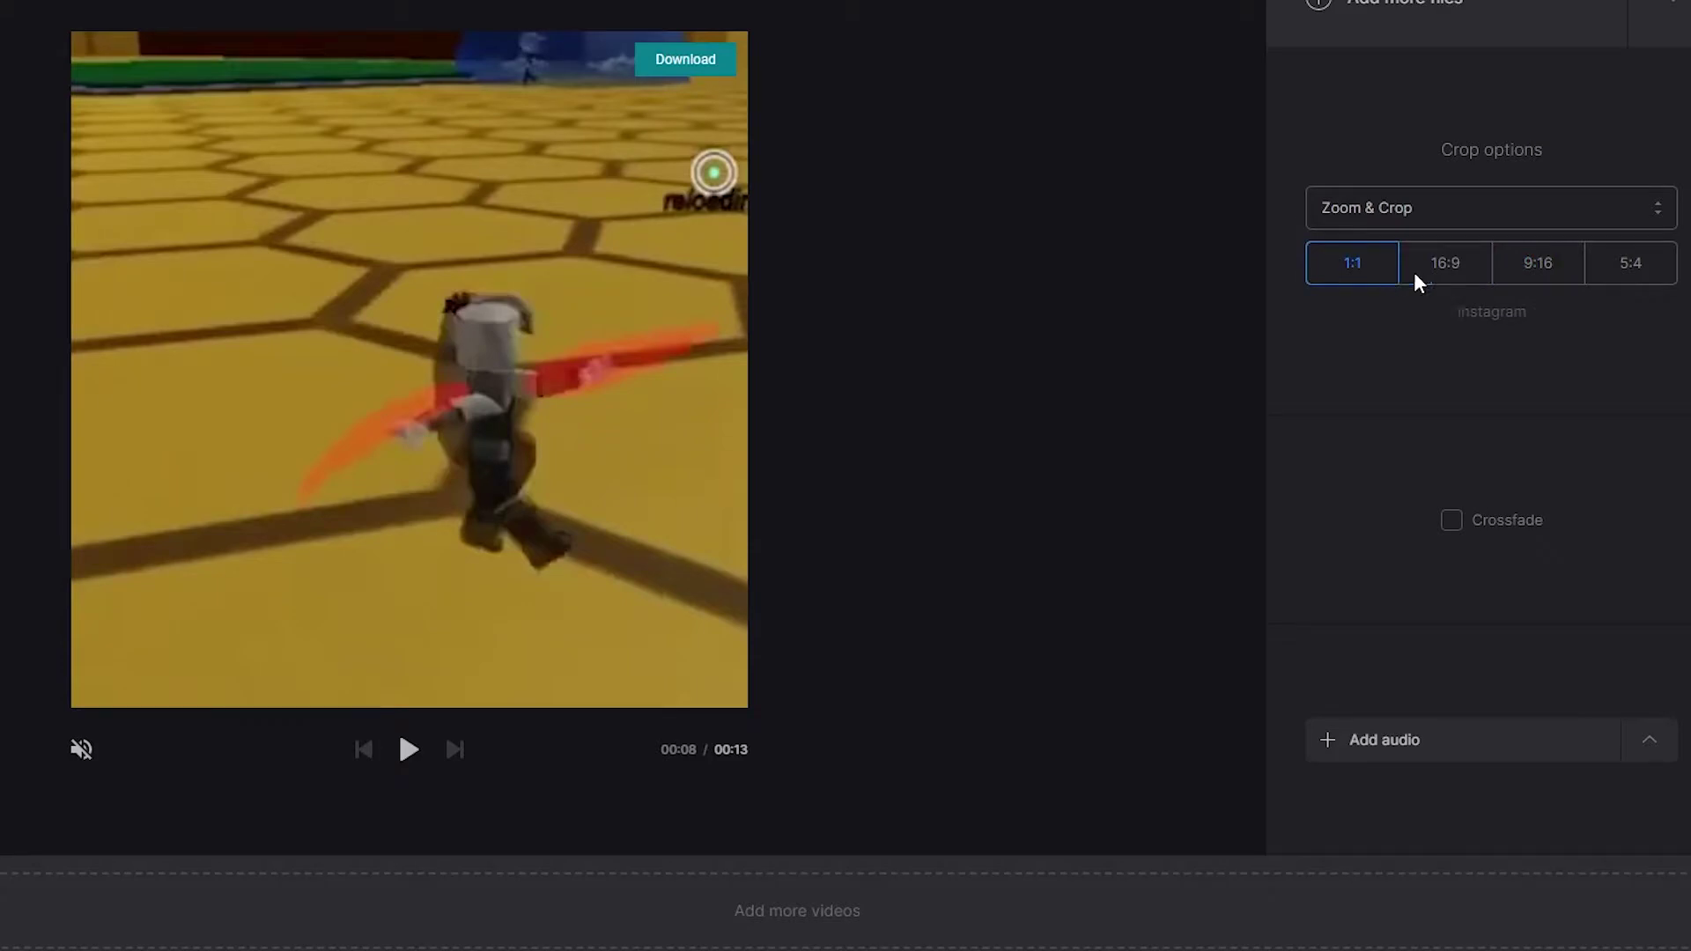
click(1472, 274)
click(1561, 269)
click(1461, 269)
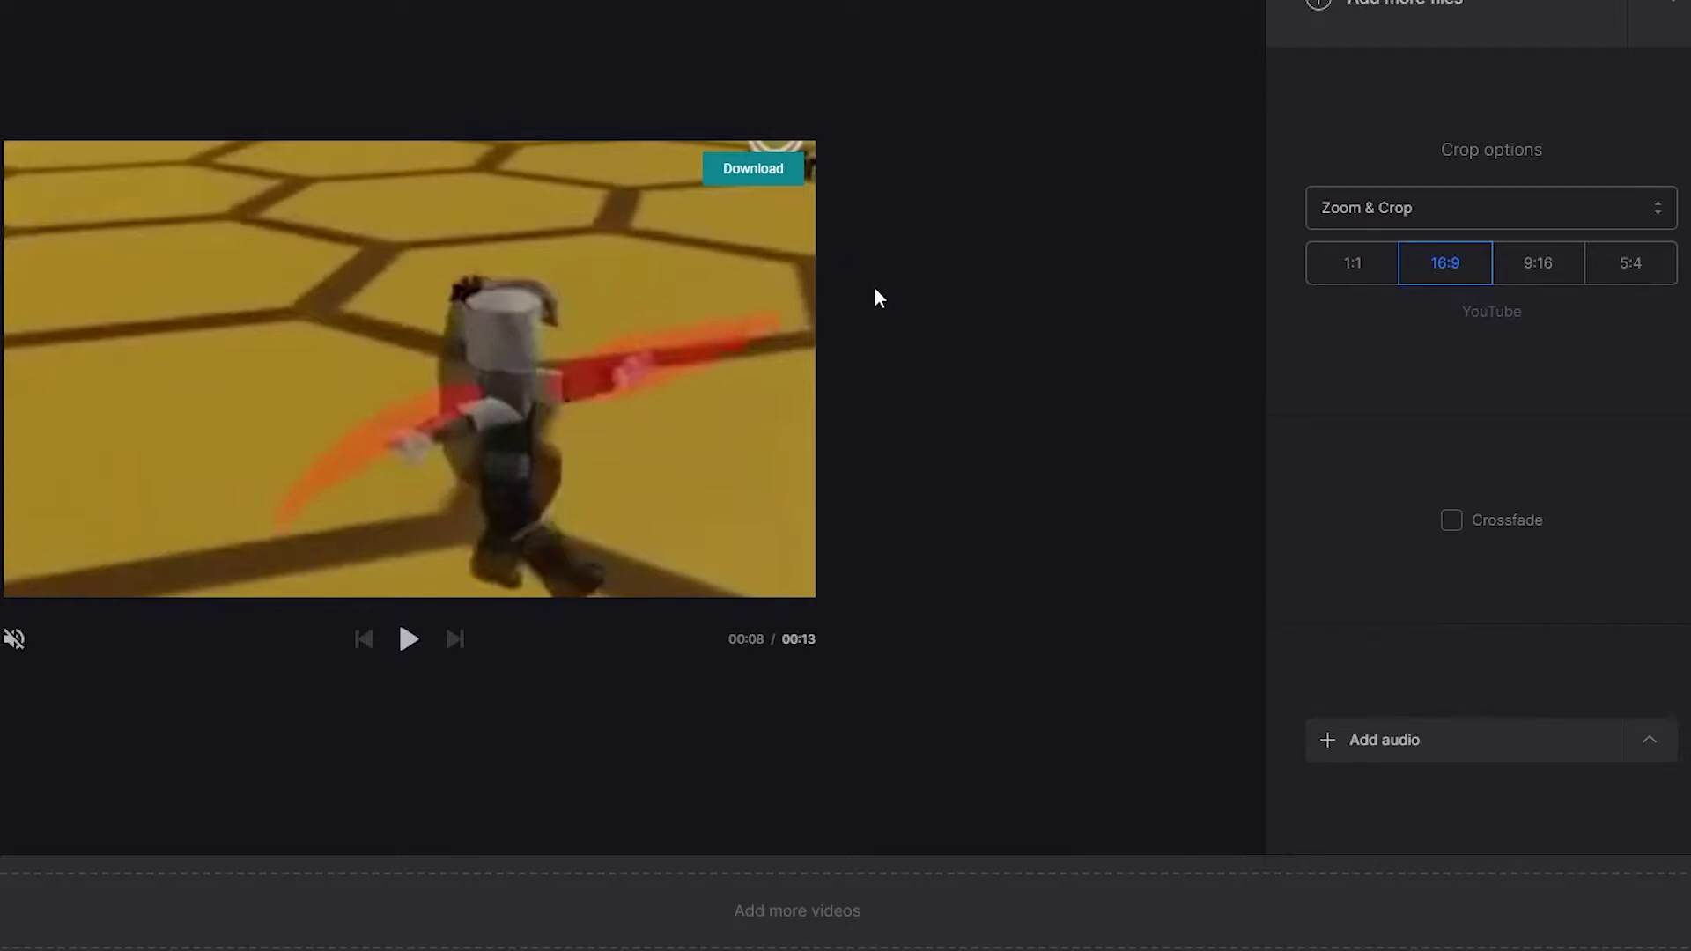
- Add the "01 - Backbone" song from the Music folder on drive D as the video's audio
click(1360, 749)
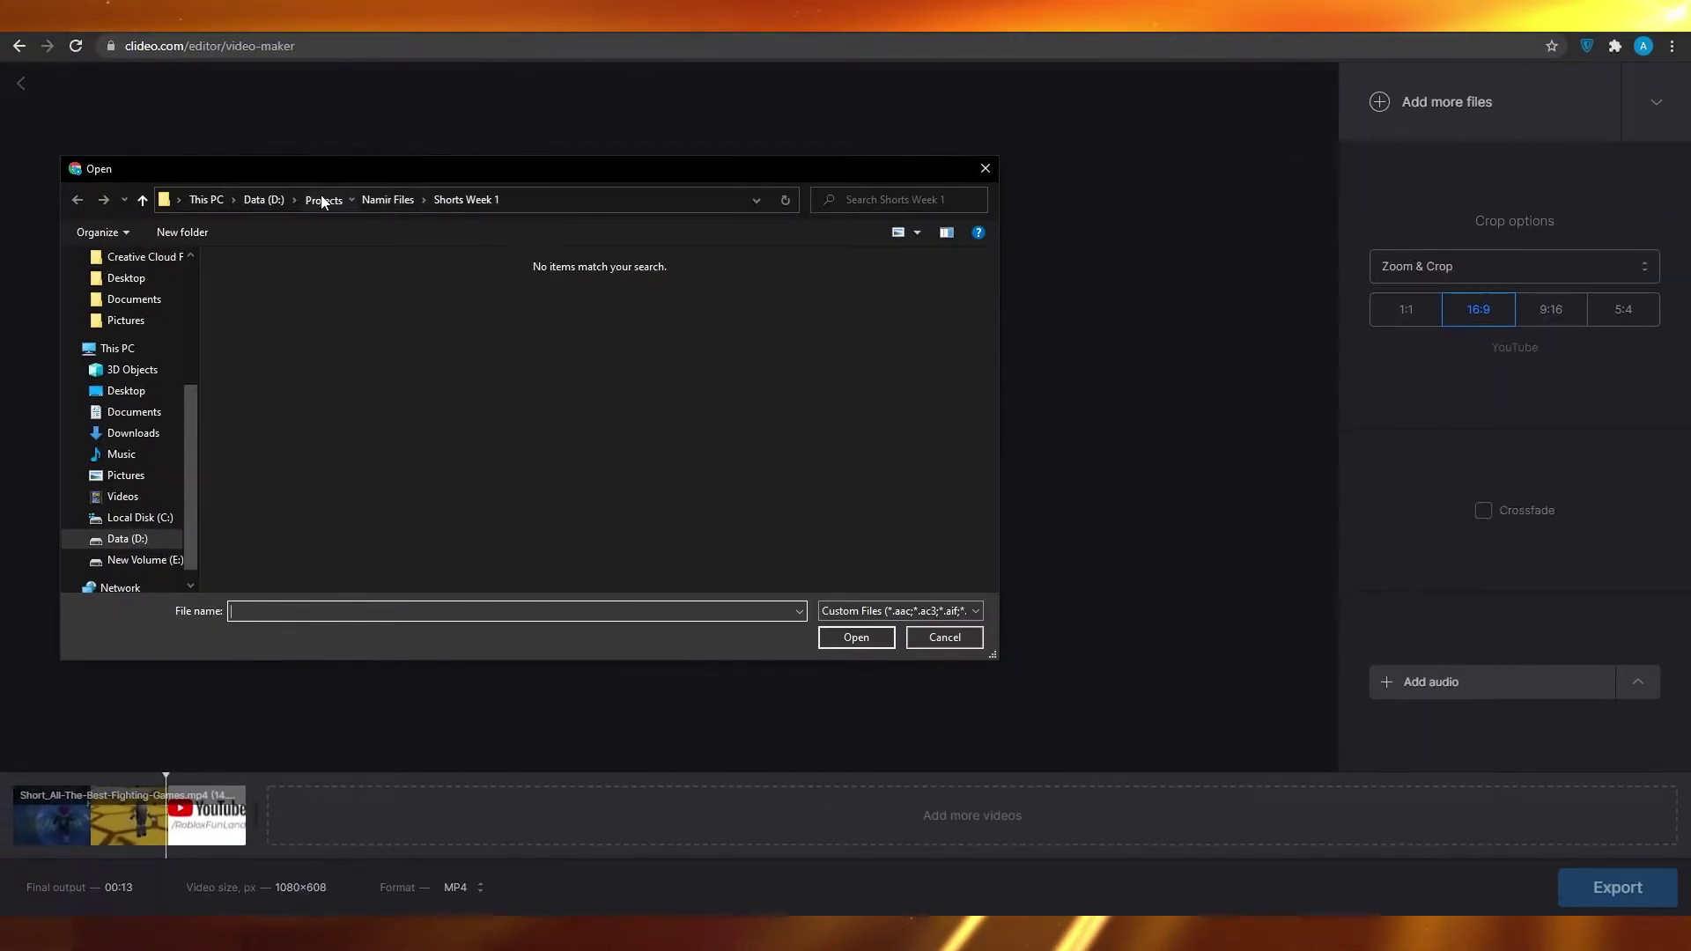
click(323, 202)
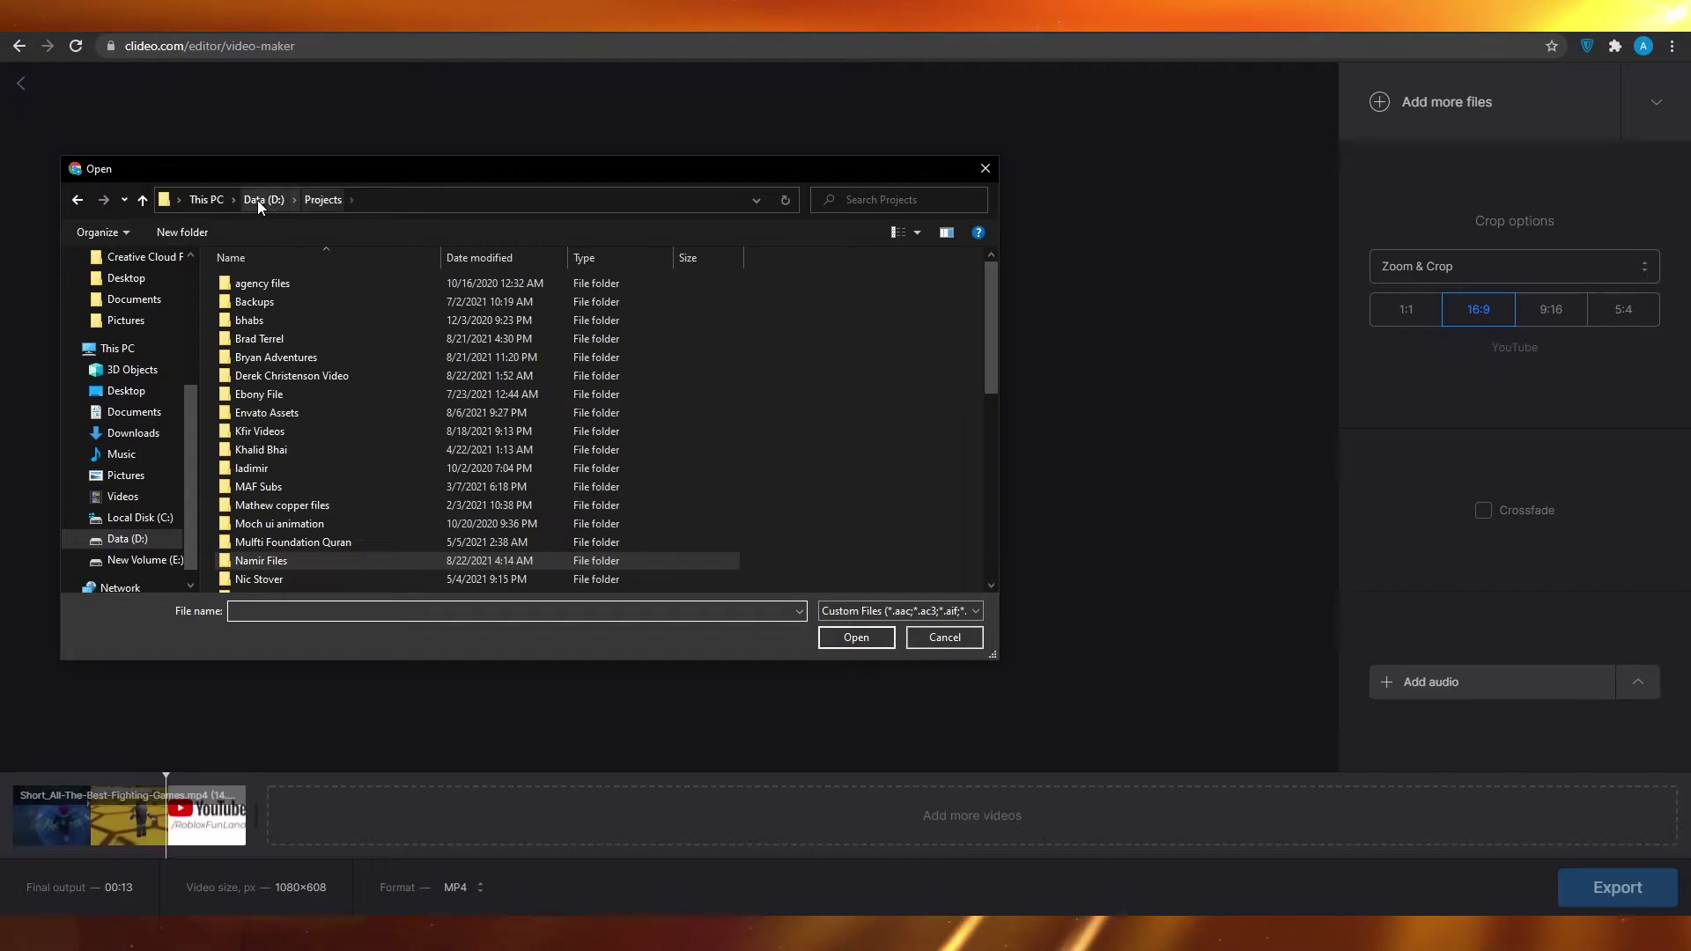
click(257, 199)
scroll(270, 437, down, 5)
scroll(264, 484, up, 2)
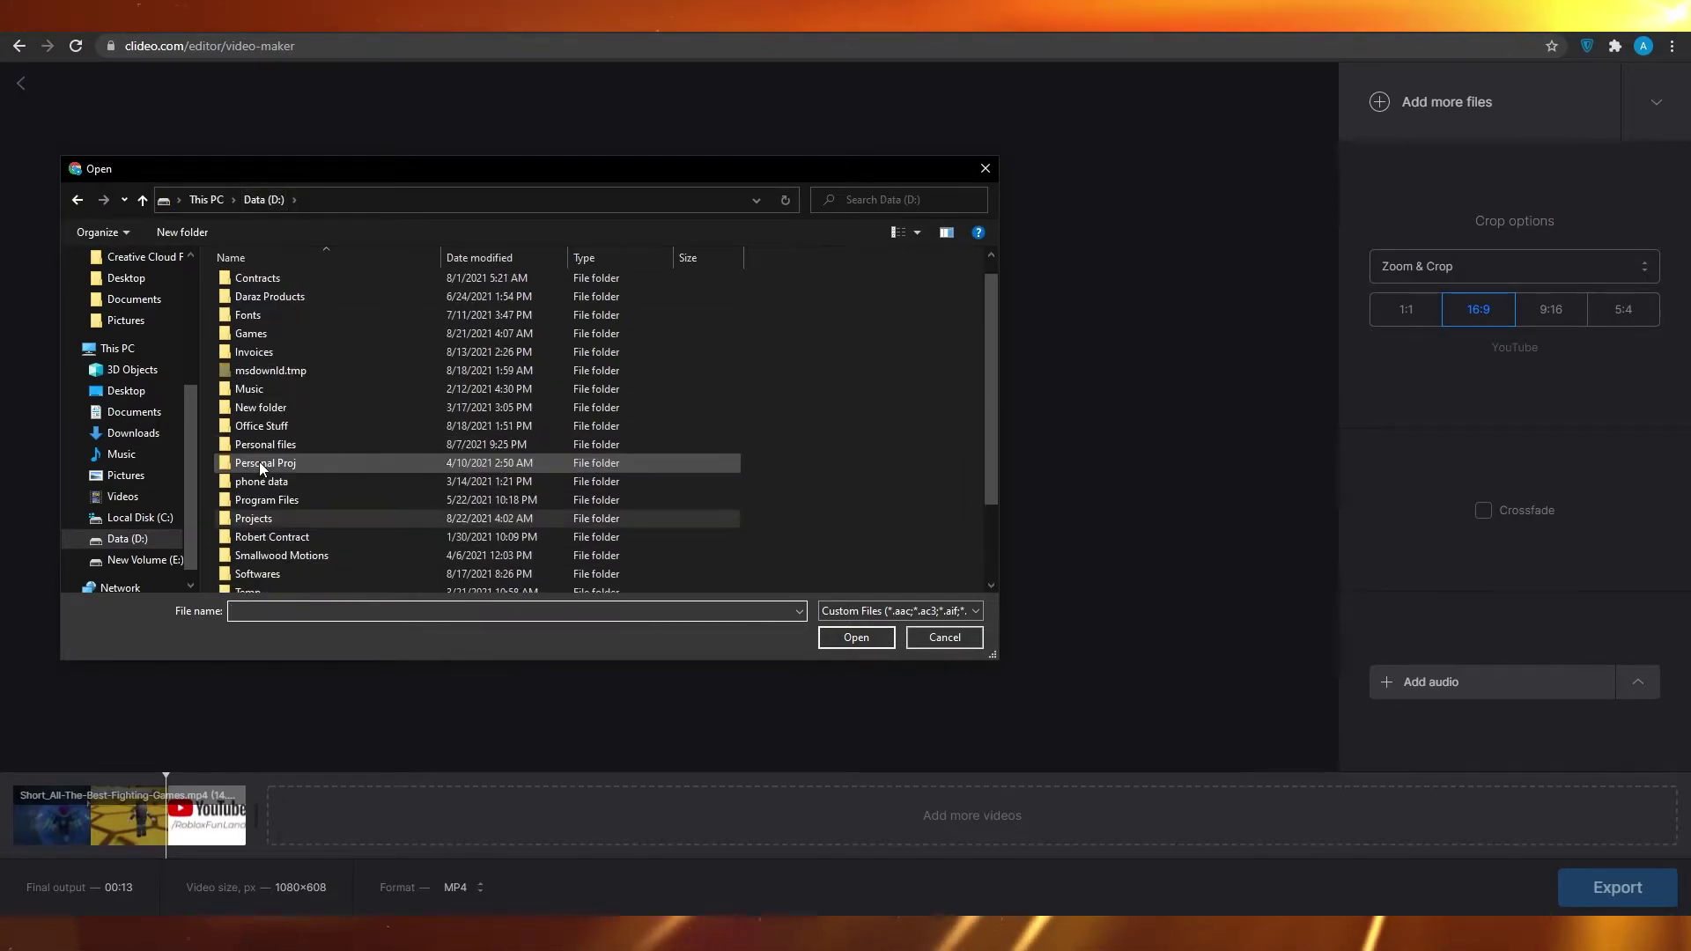
double_click(275, 389)
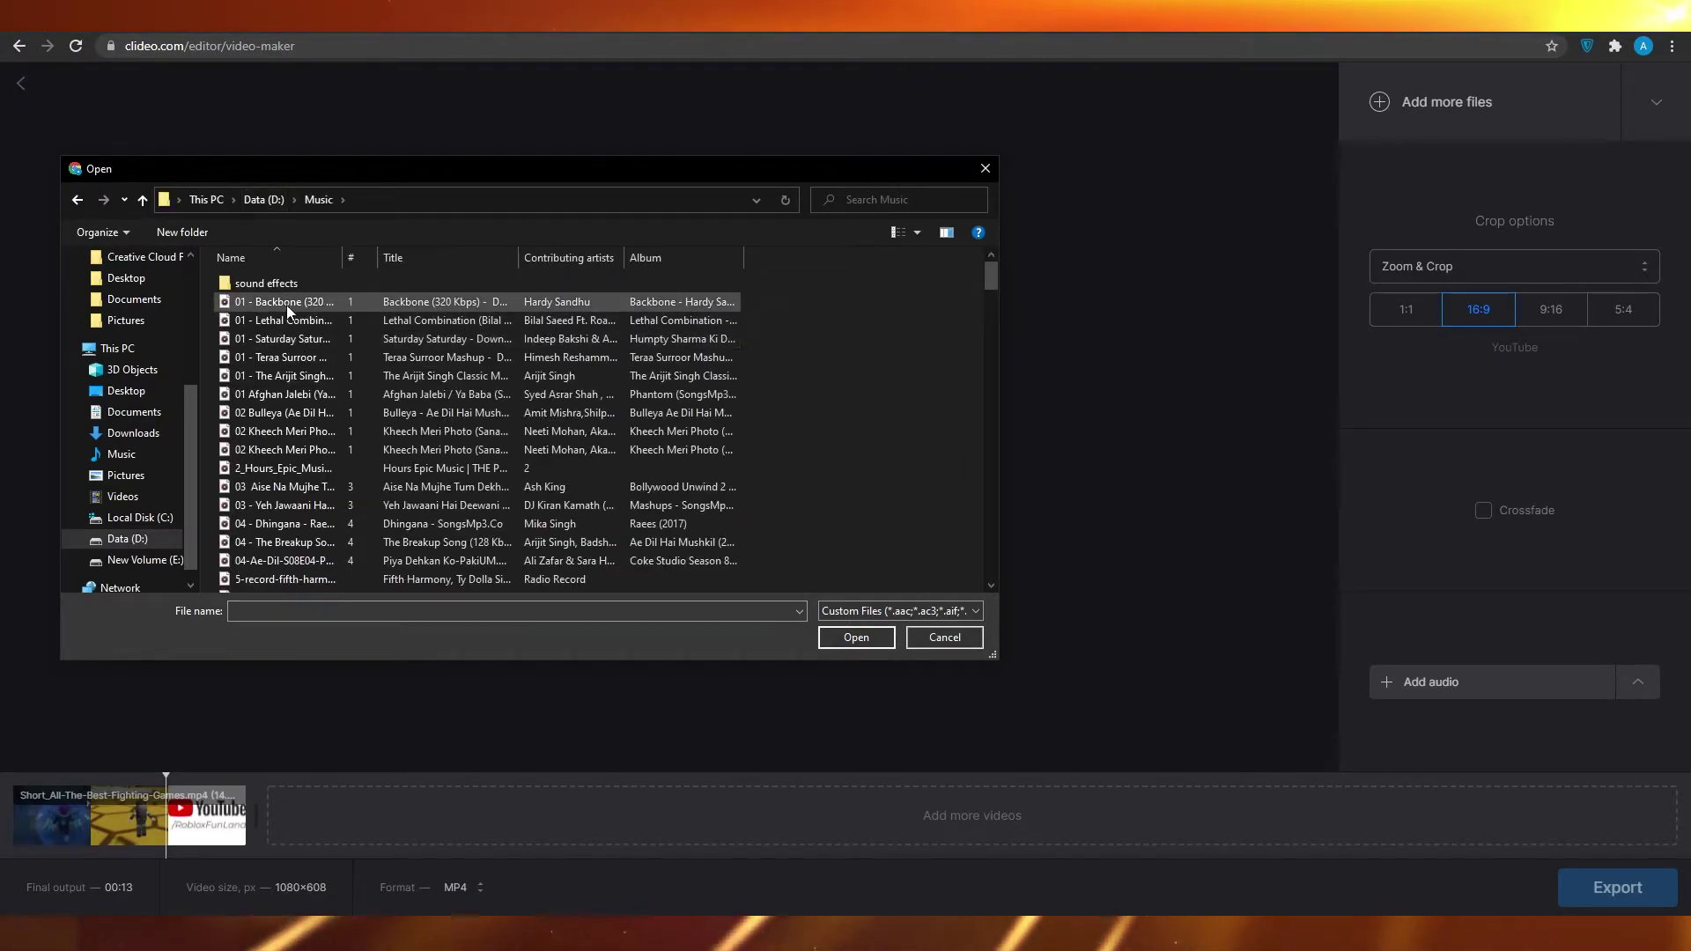
double_click(287, 302)
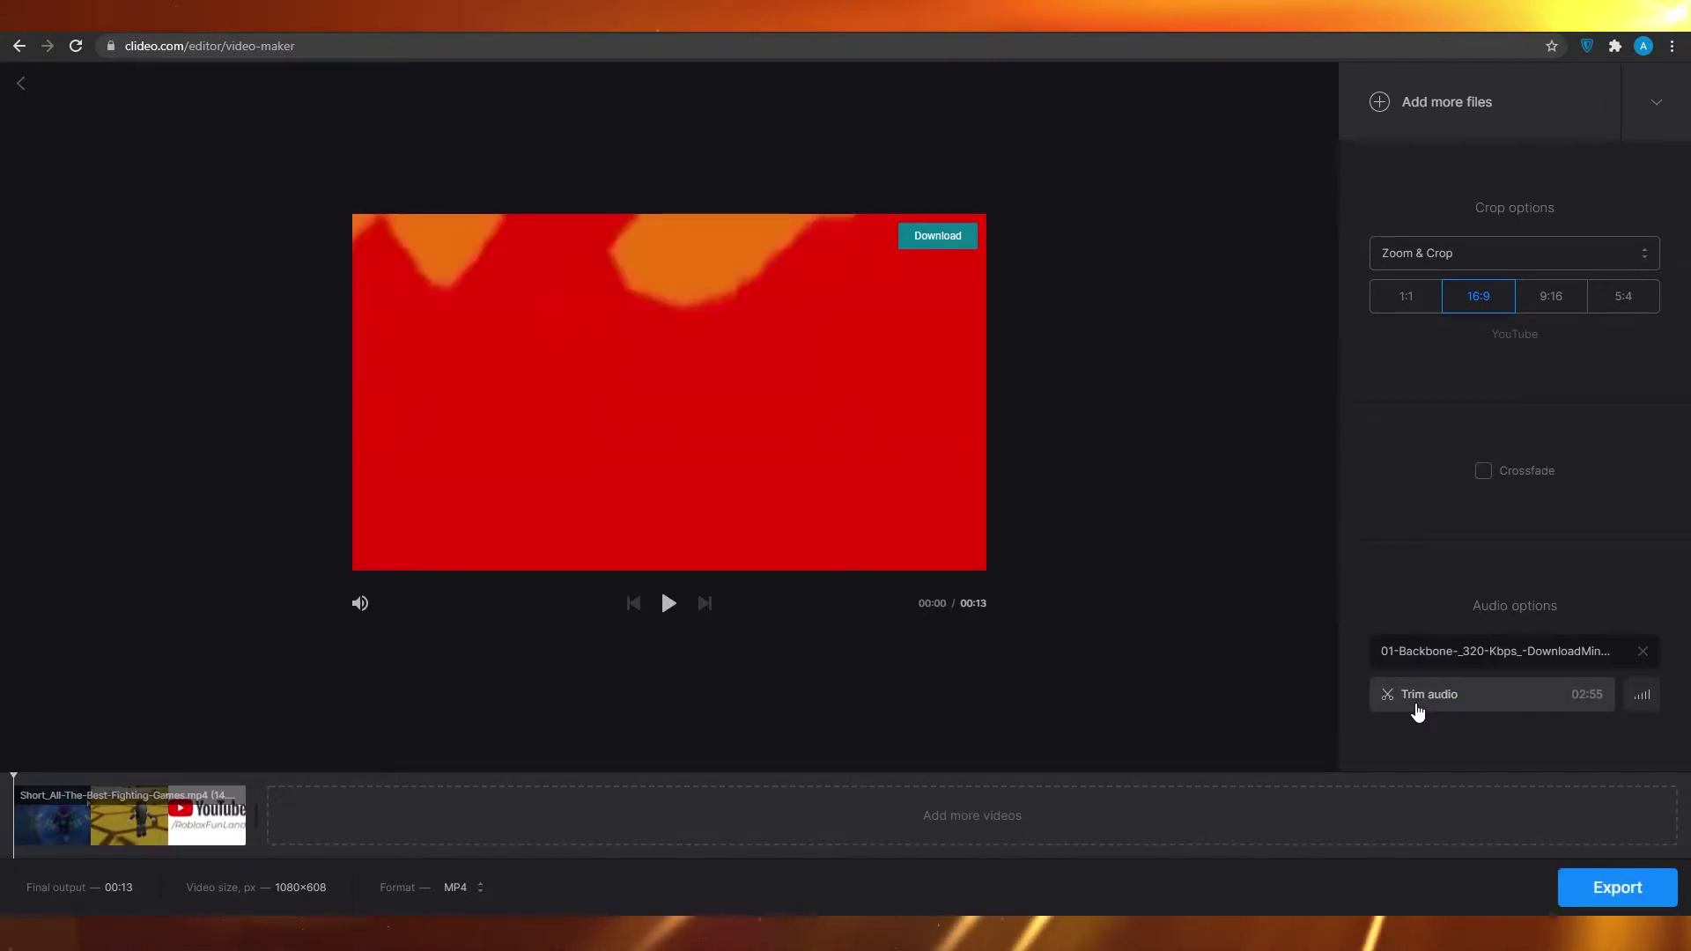
- Play the video briefly to check it with the added song and pause it
click(628, 837)
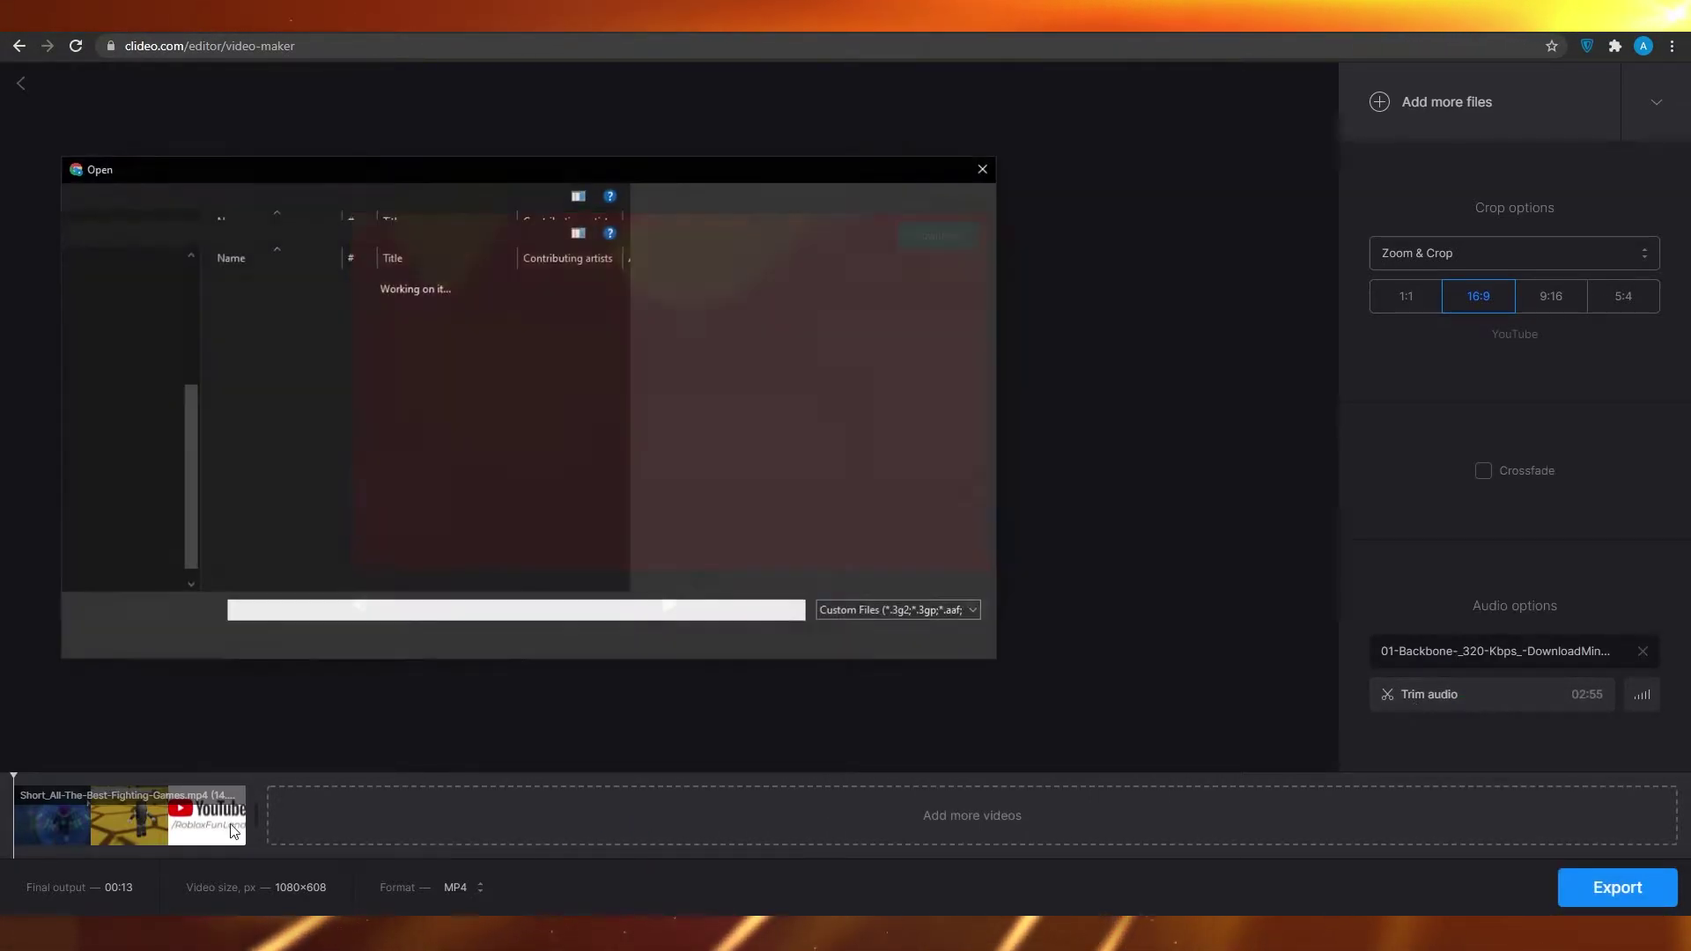
click(943, 636)
click(668, 603)
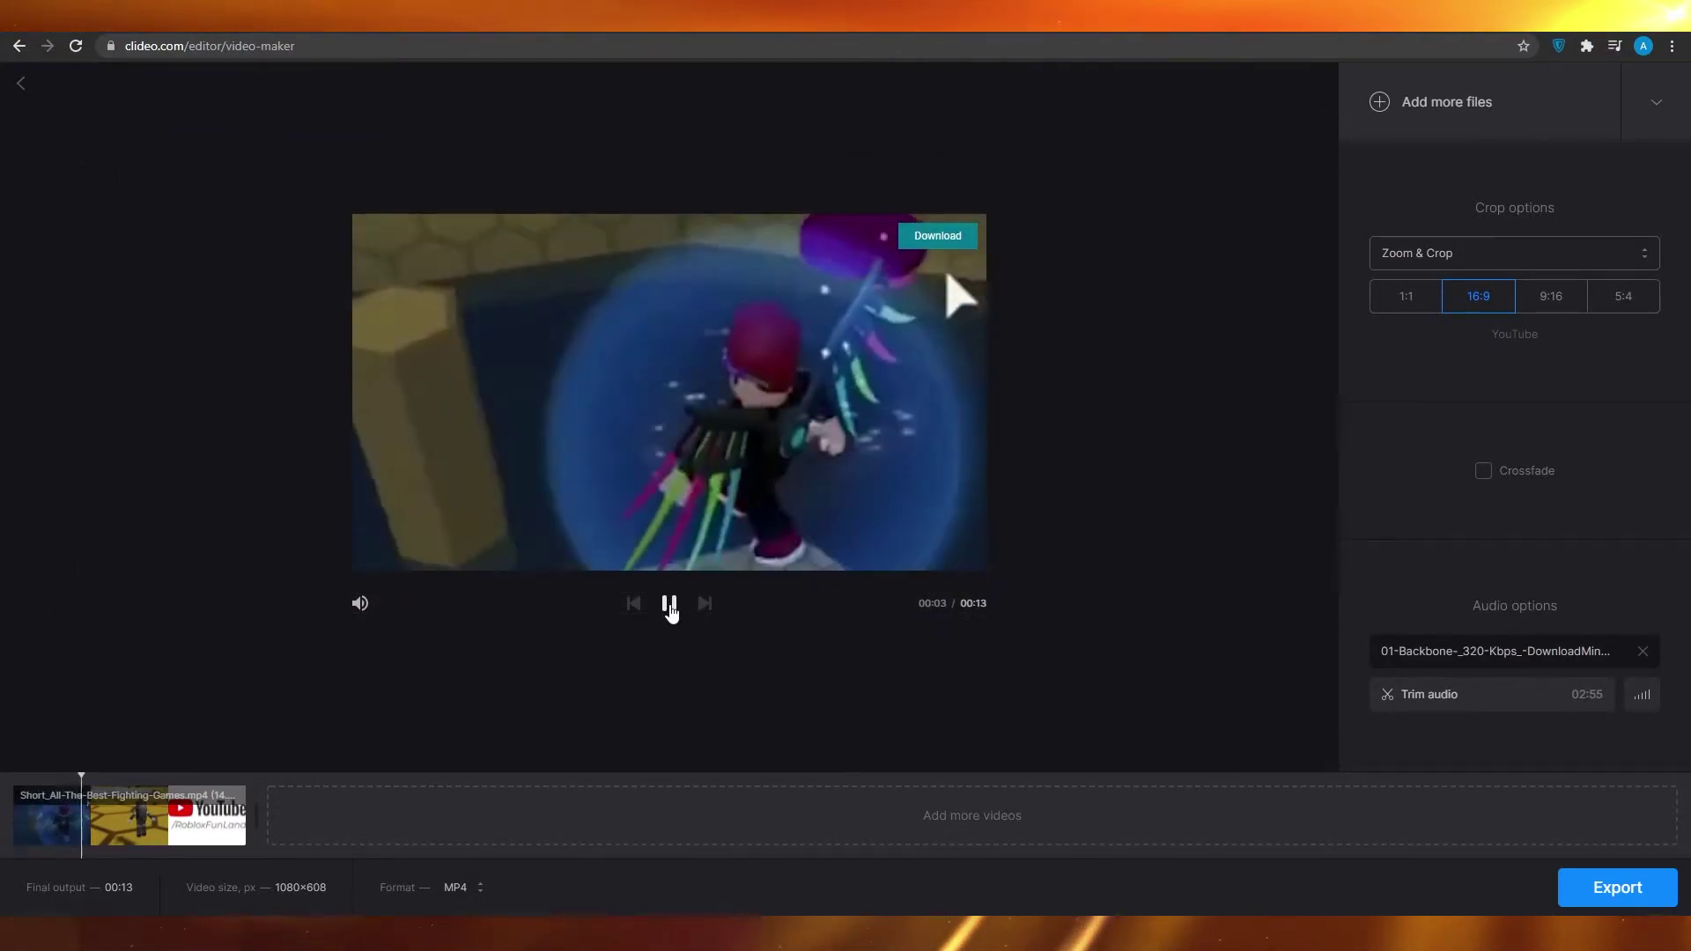
click(669, 606)
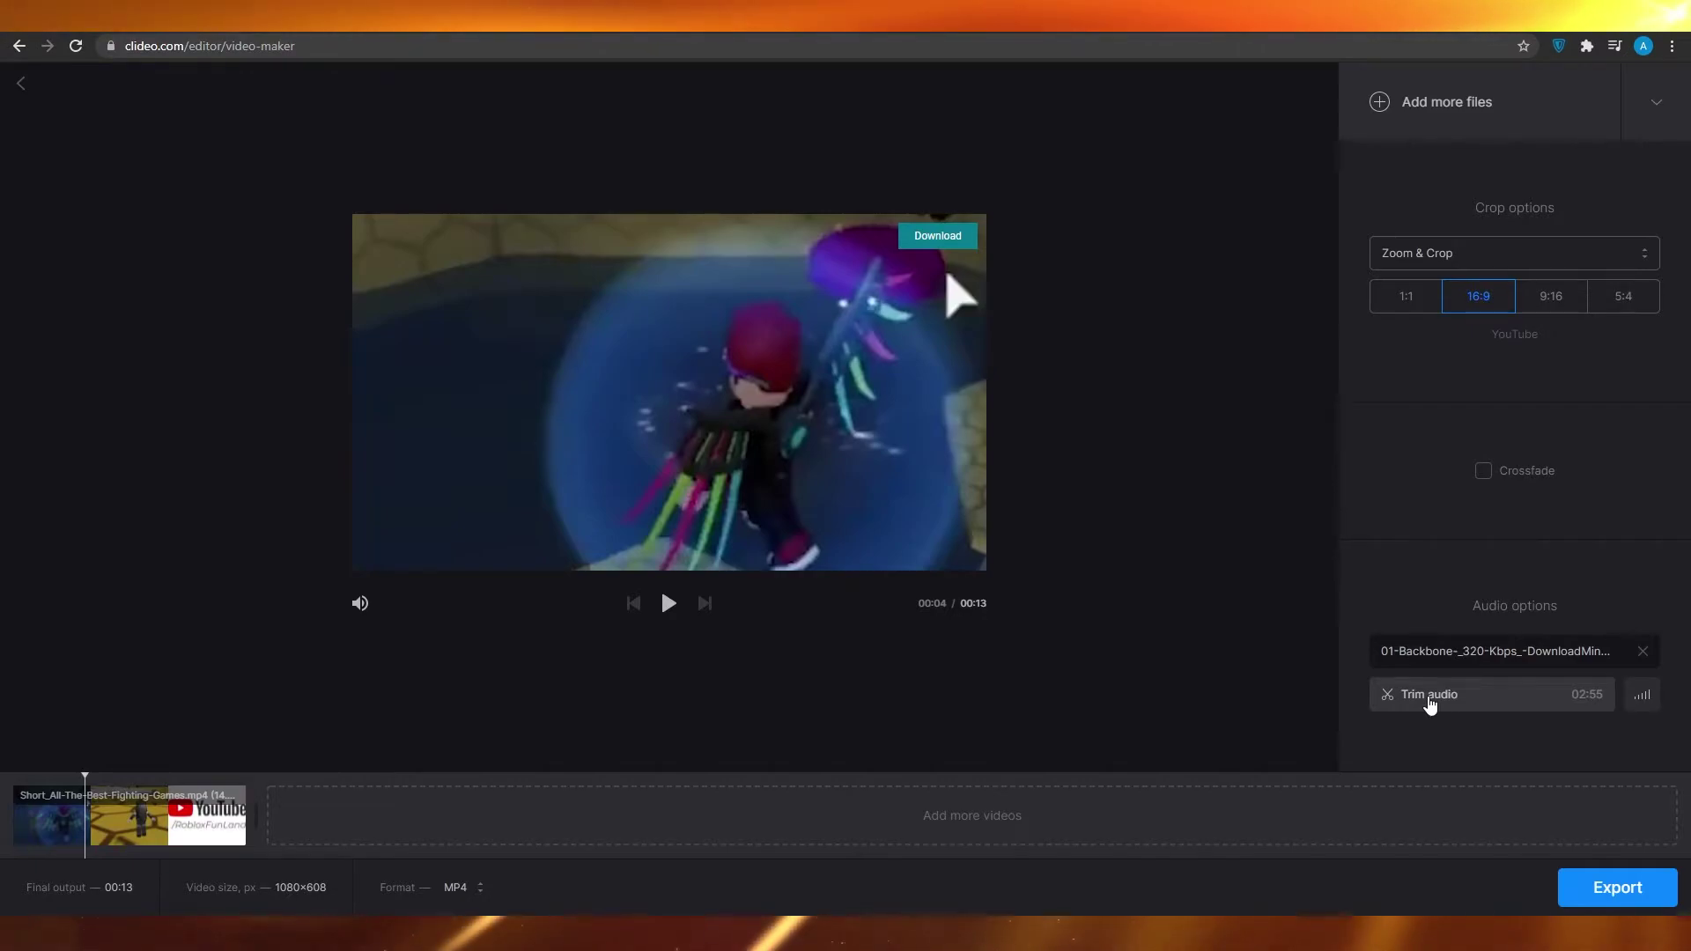
- Try to add the Spring Rain video from the Music folder to the timeline as a second clip
click(972, 837)
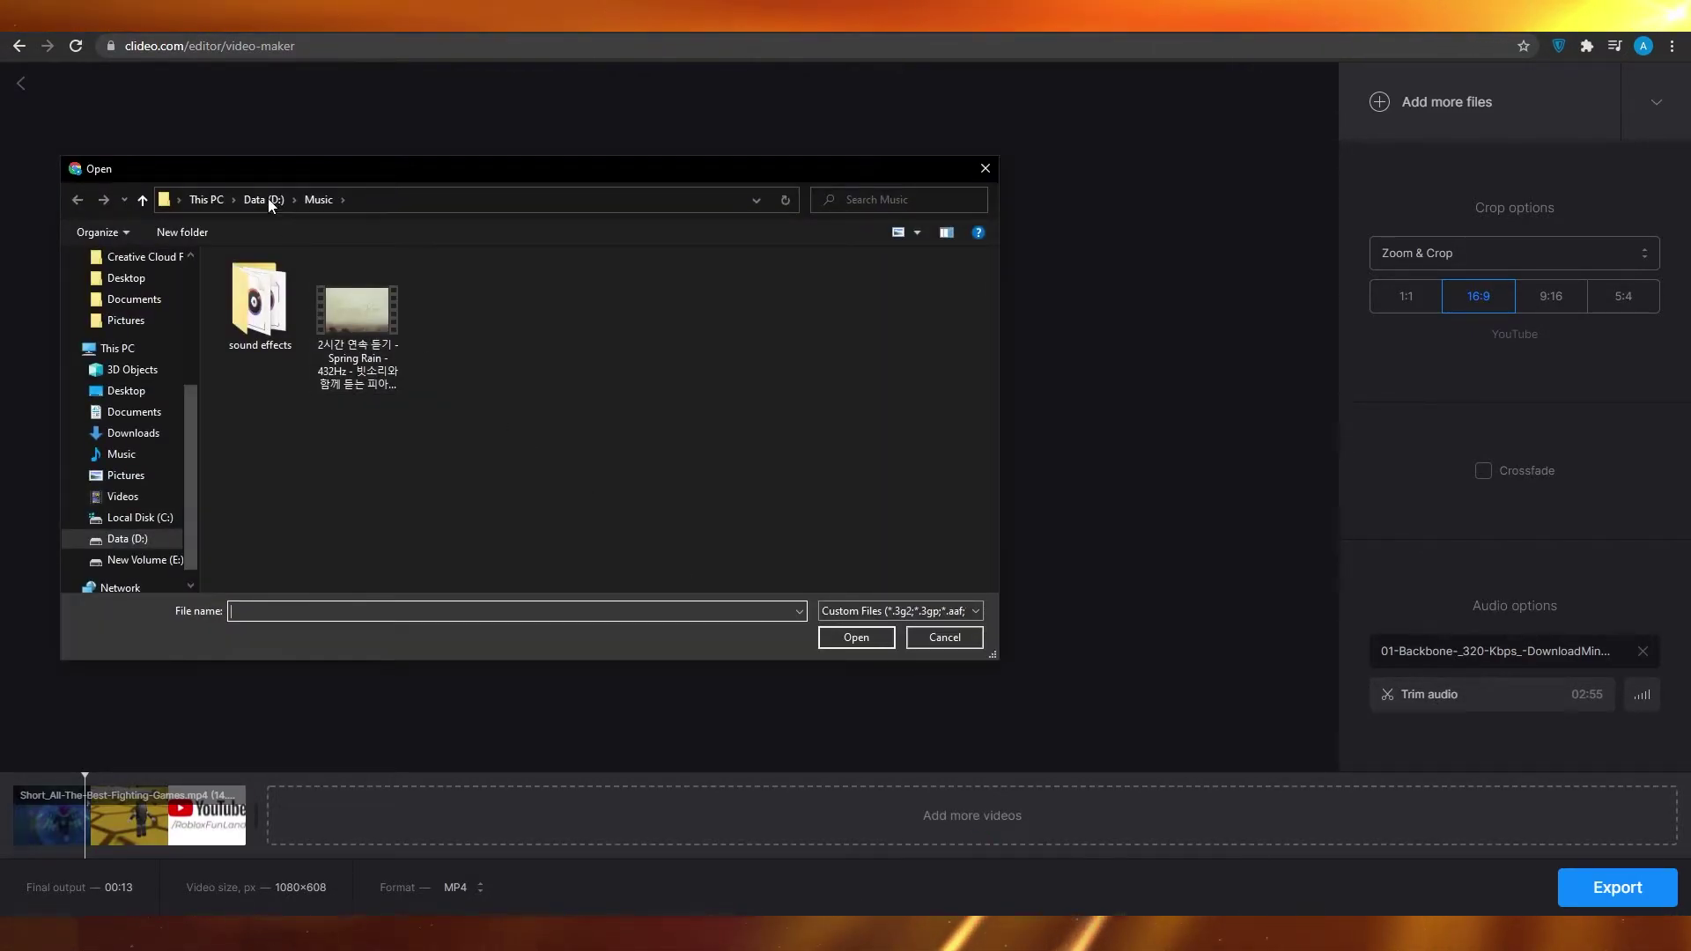
double_click(340, 301)
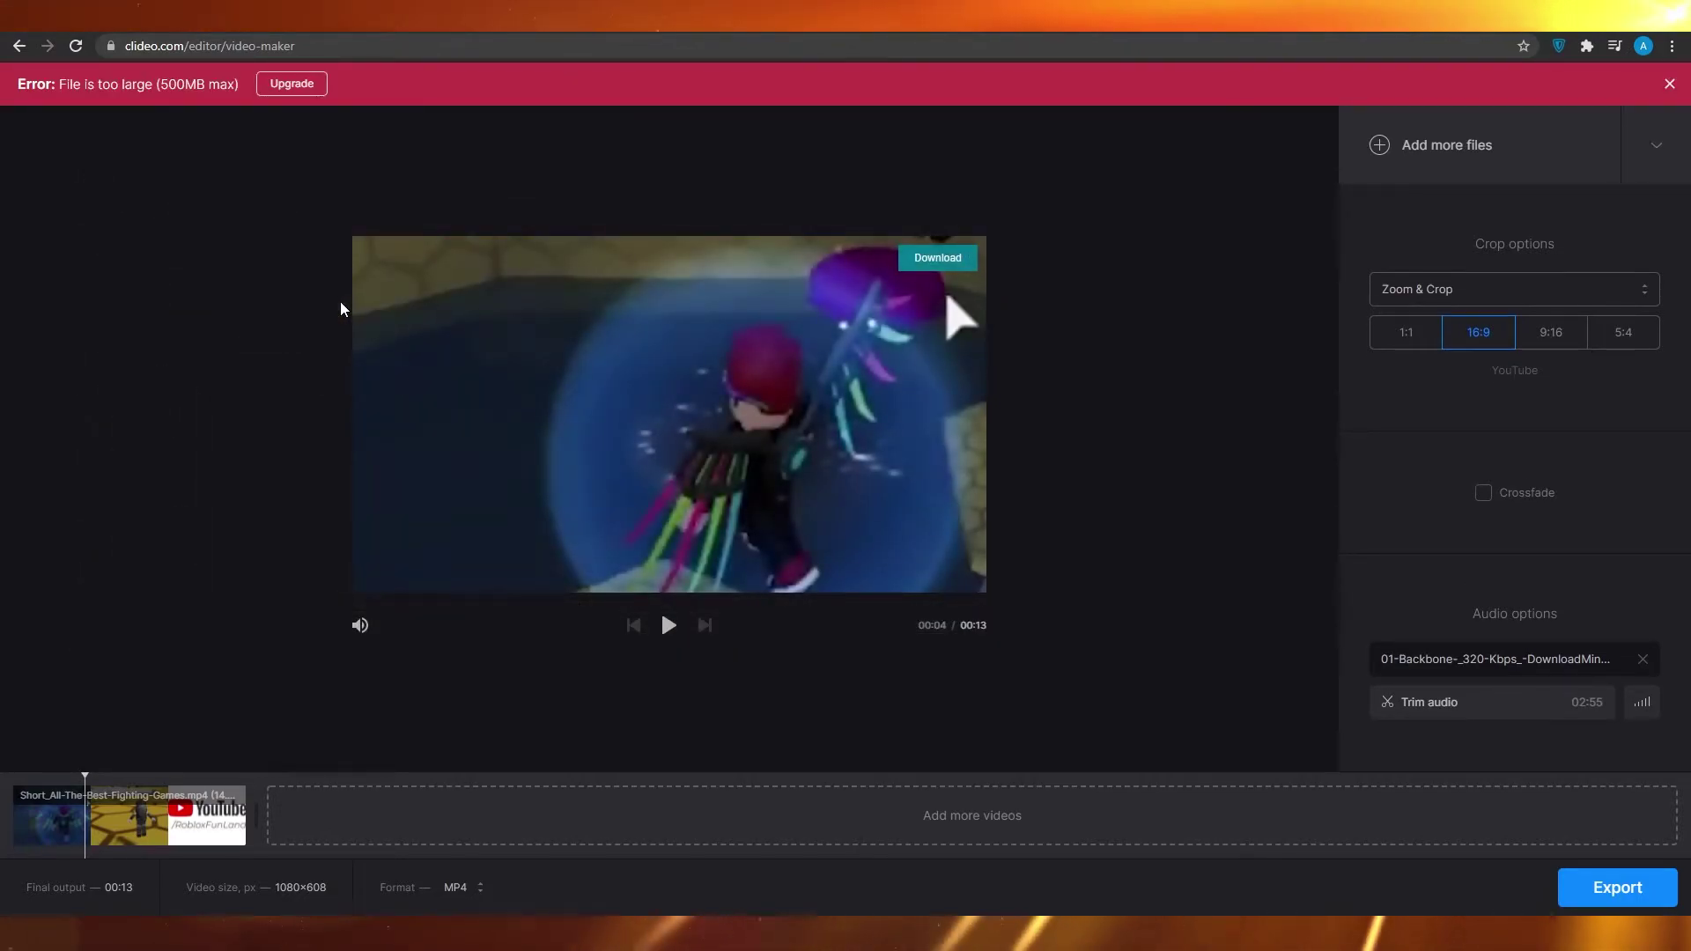
- Add the "02 - Map Kit_1.mp4" video from the Projects folder on drive D to the timeline as the second clip
click(1004, 812)
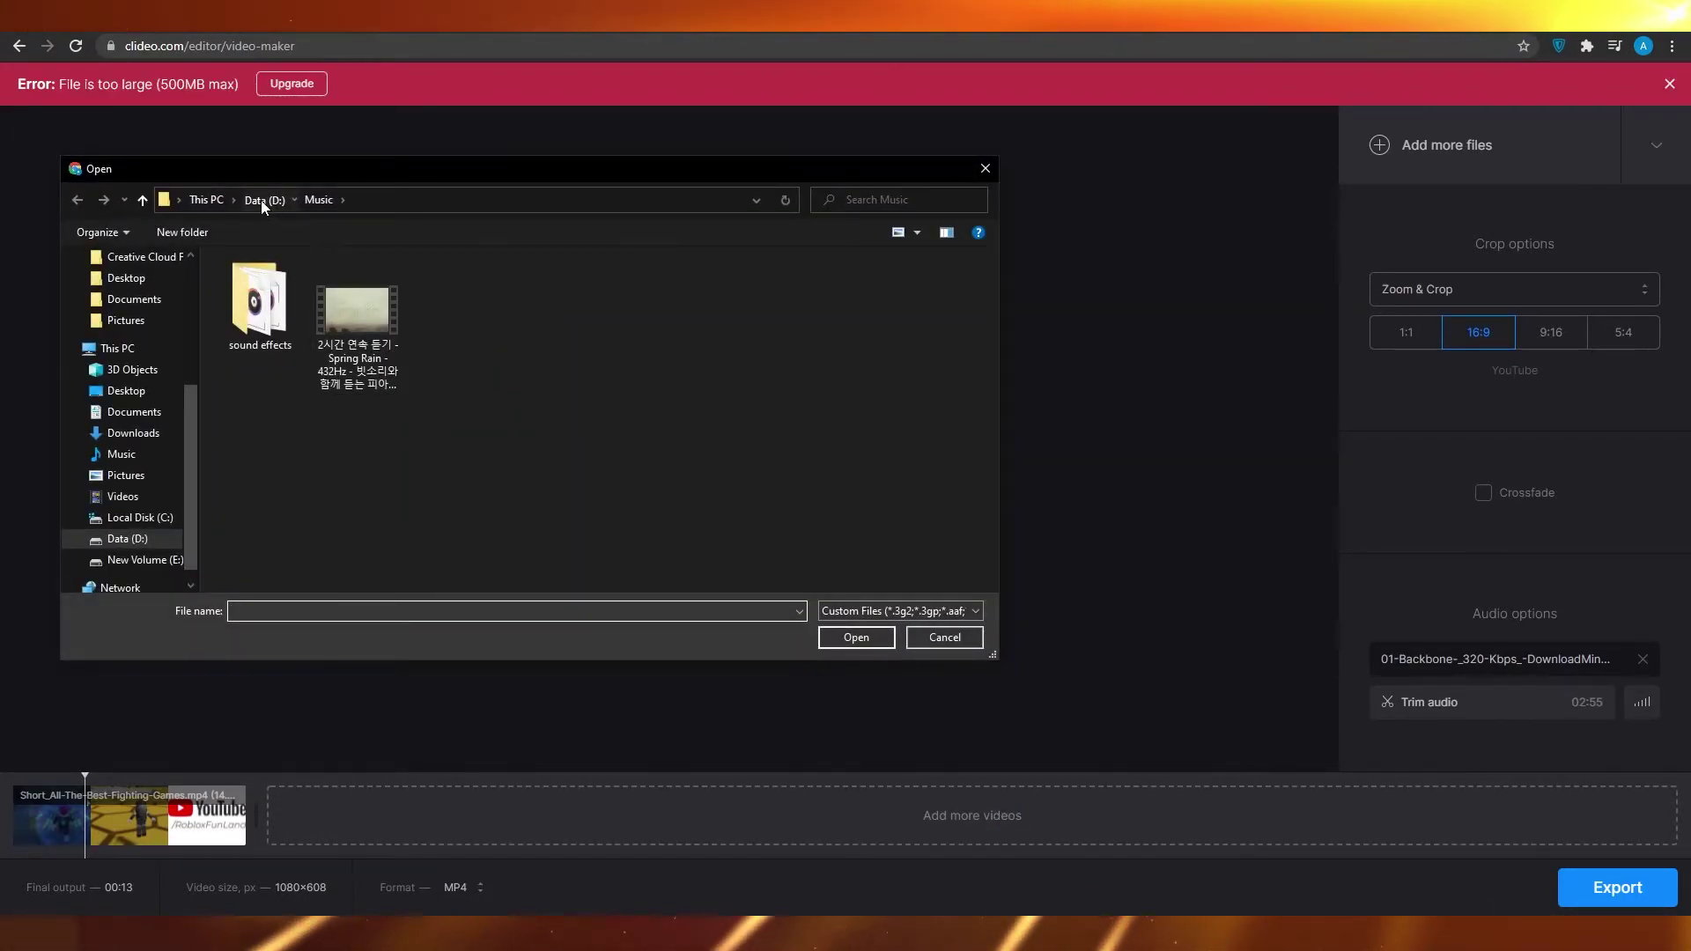
click(297, 199)
click(273, 346)
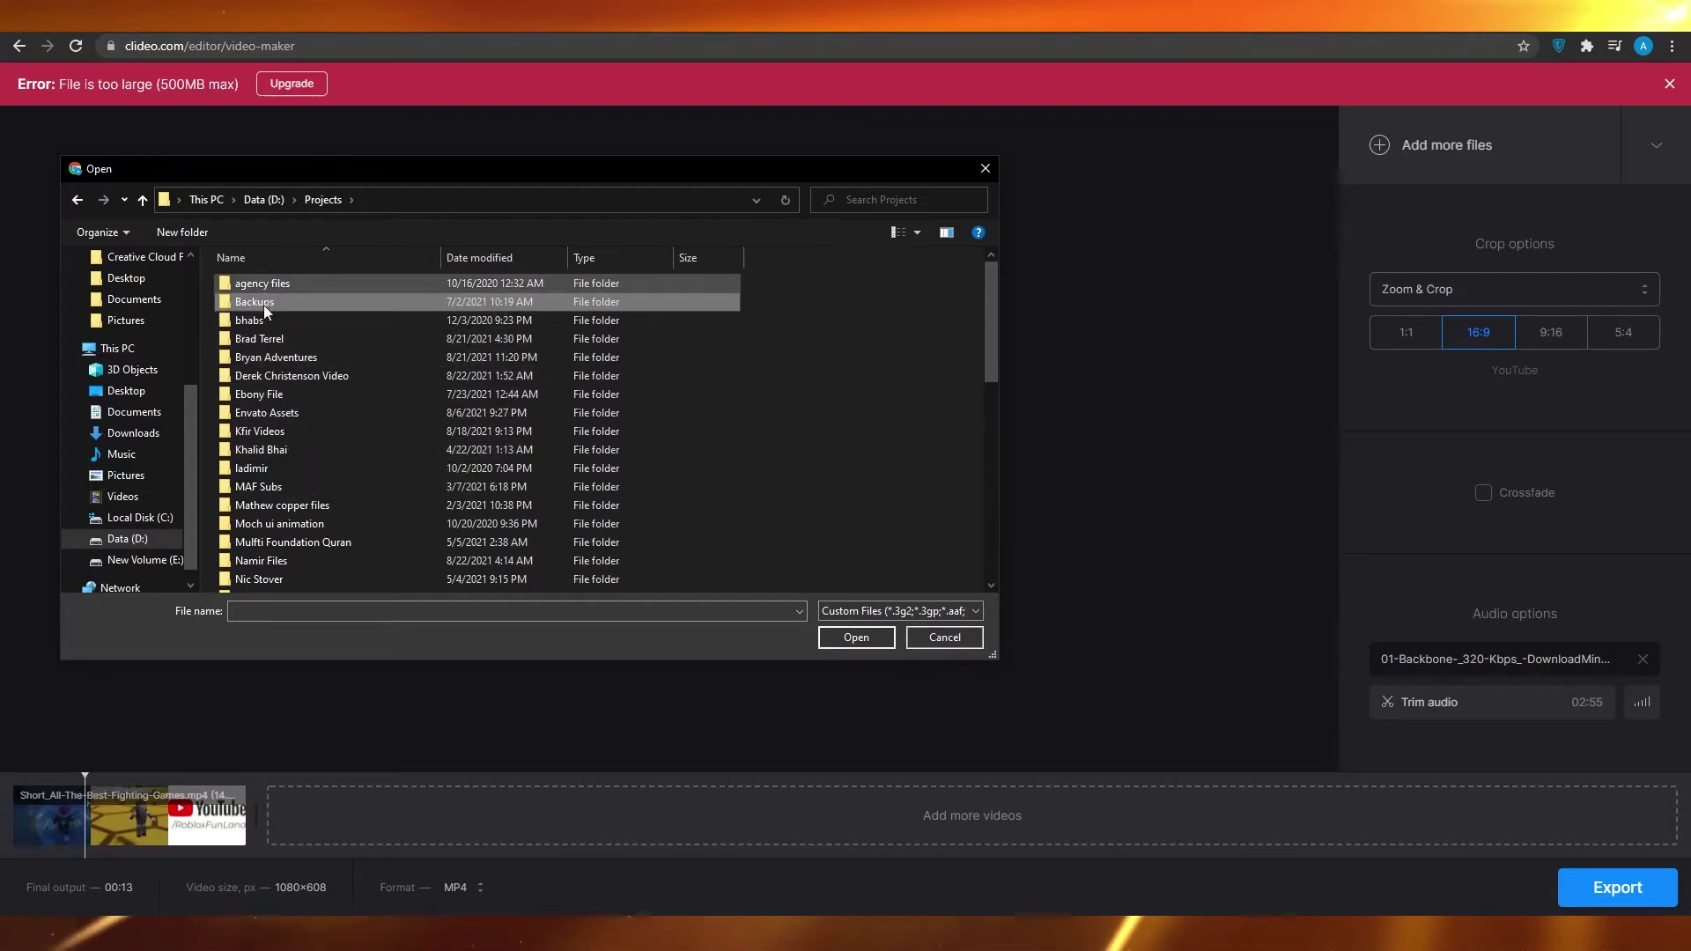
scroll(287, 386, down, 5)
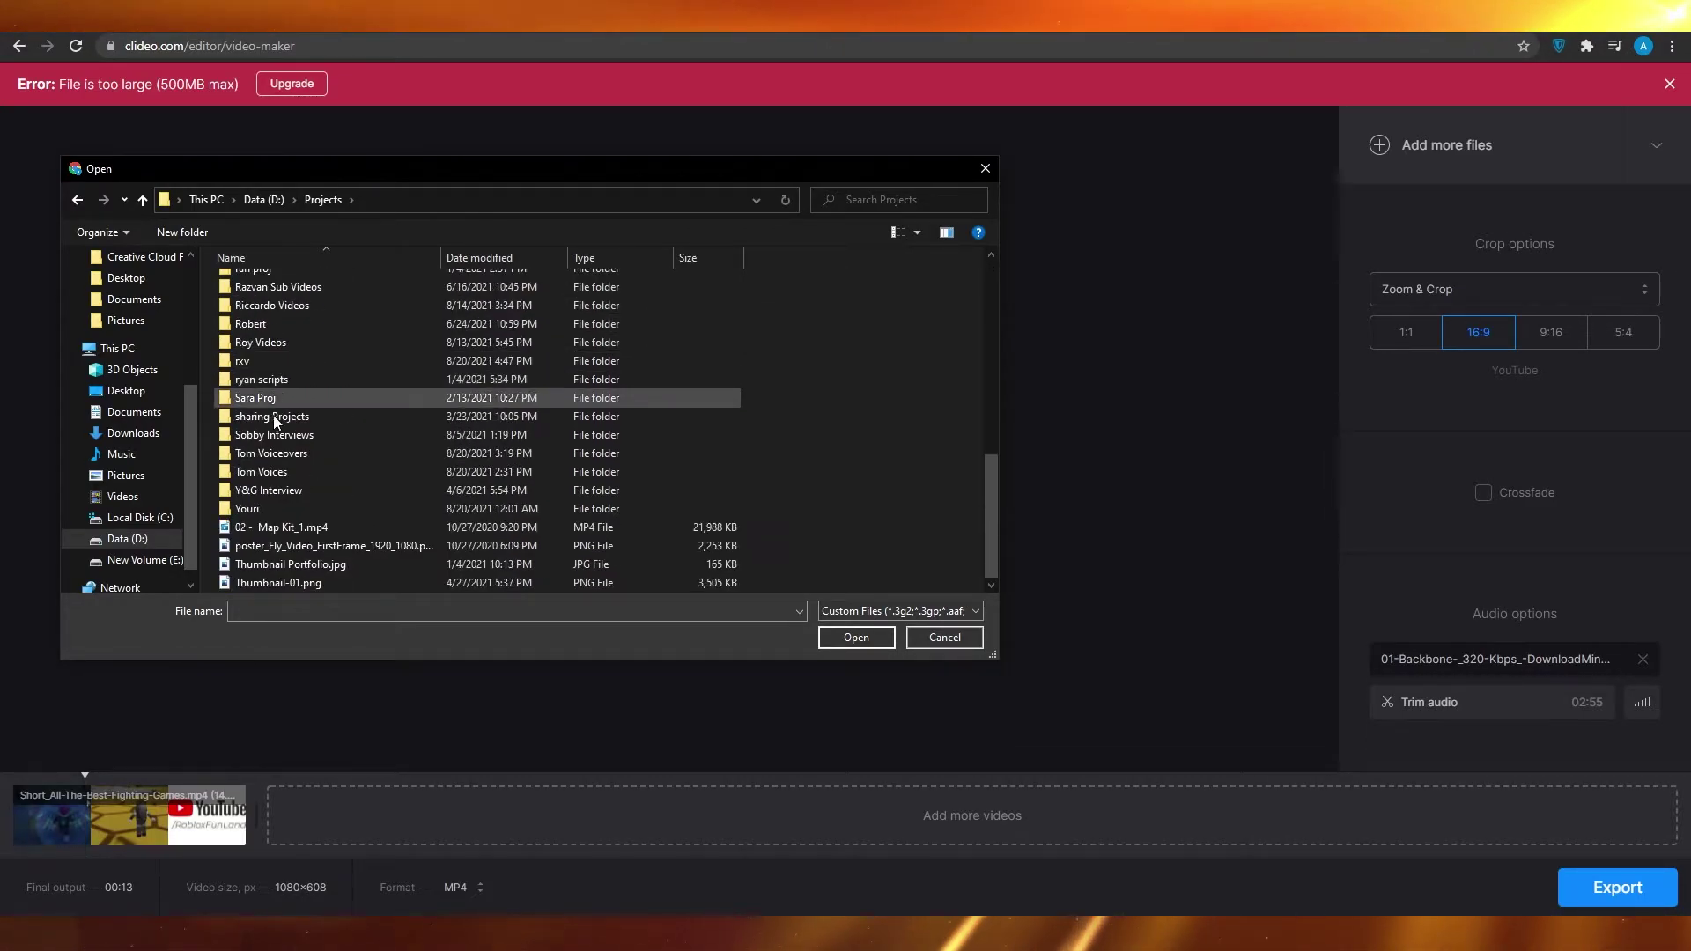
double_click(266, 426)
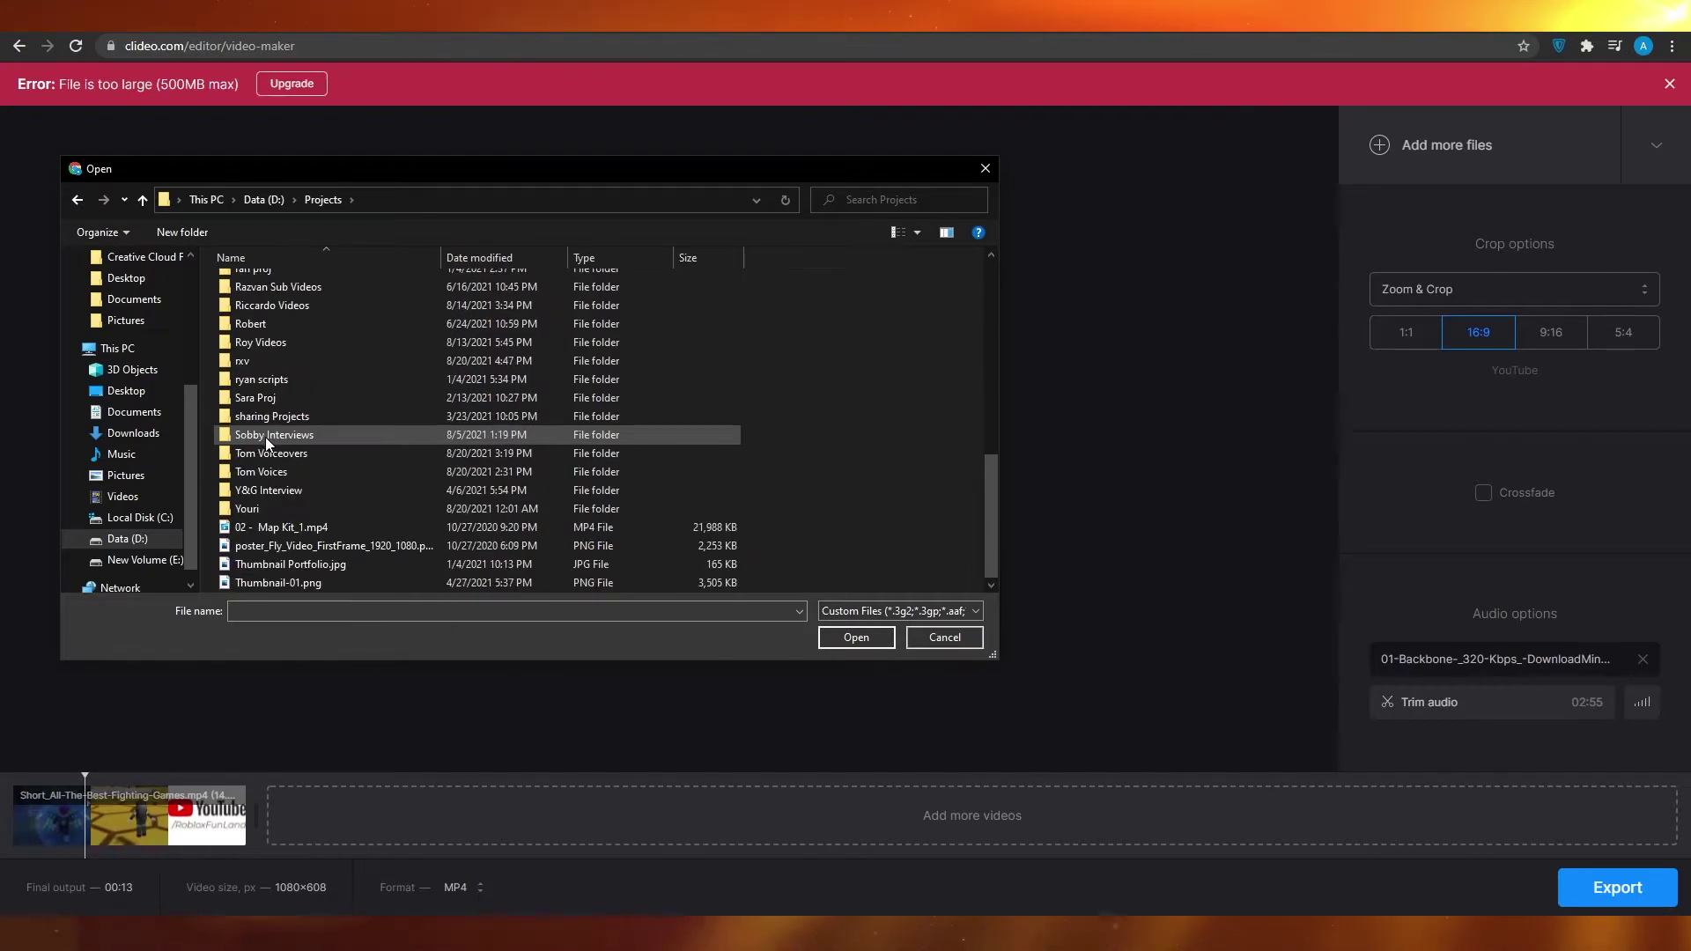
double_click(299, 521)
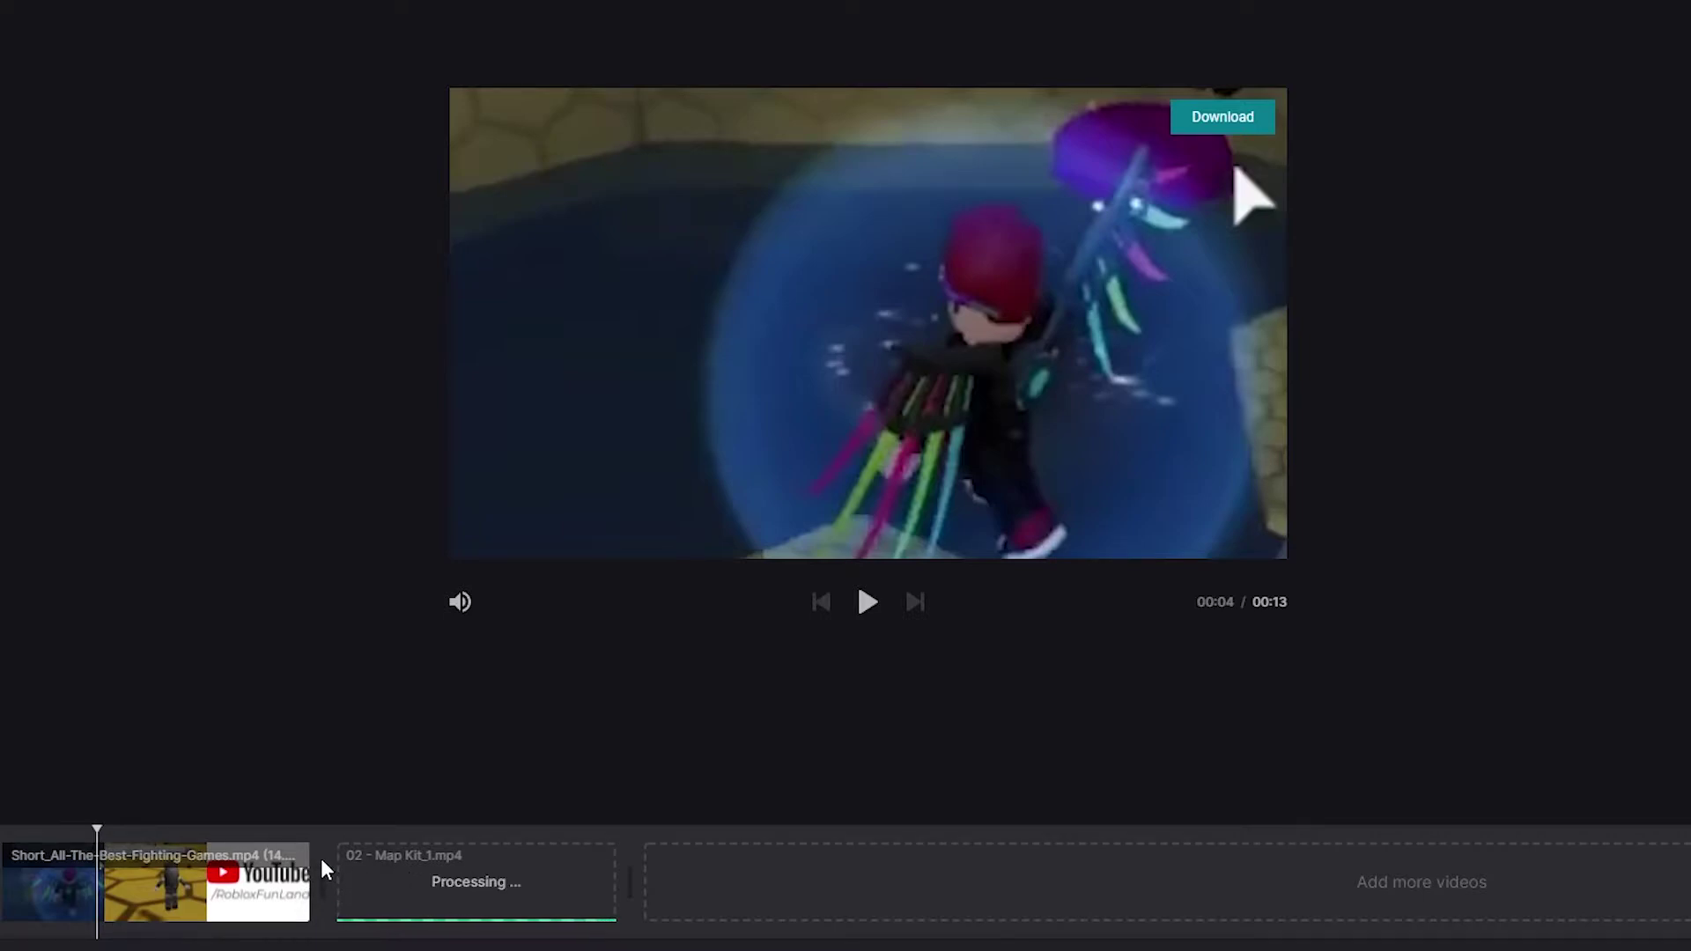
- Play the transition between the two clips, turn on Crossfade, and replay the transition with it enabled
click(864, 603)
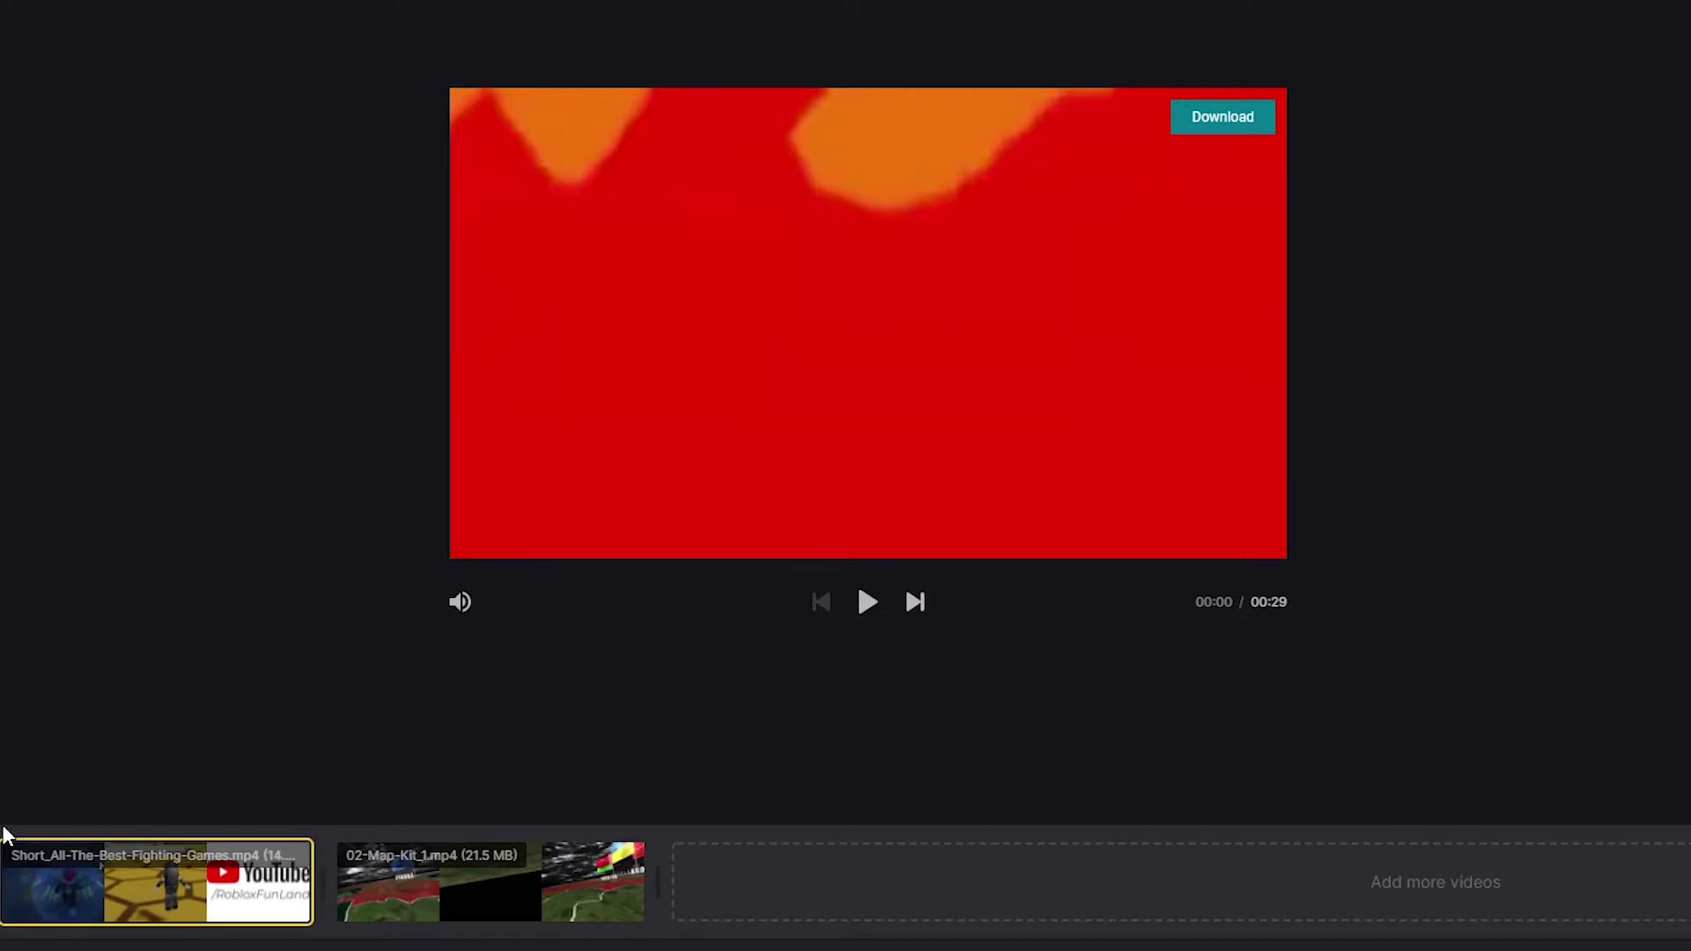
click(866, 602)
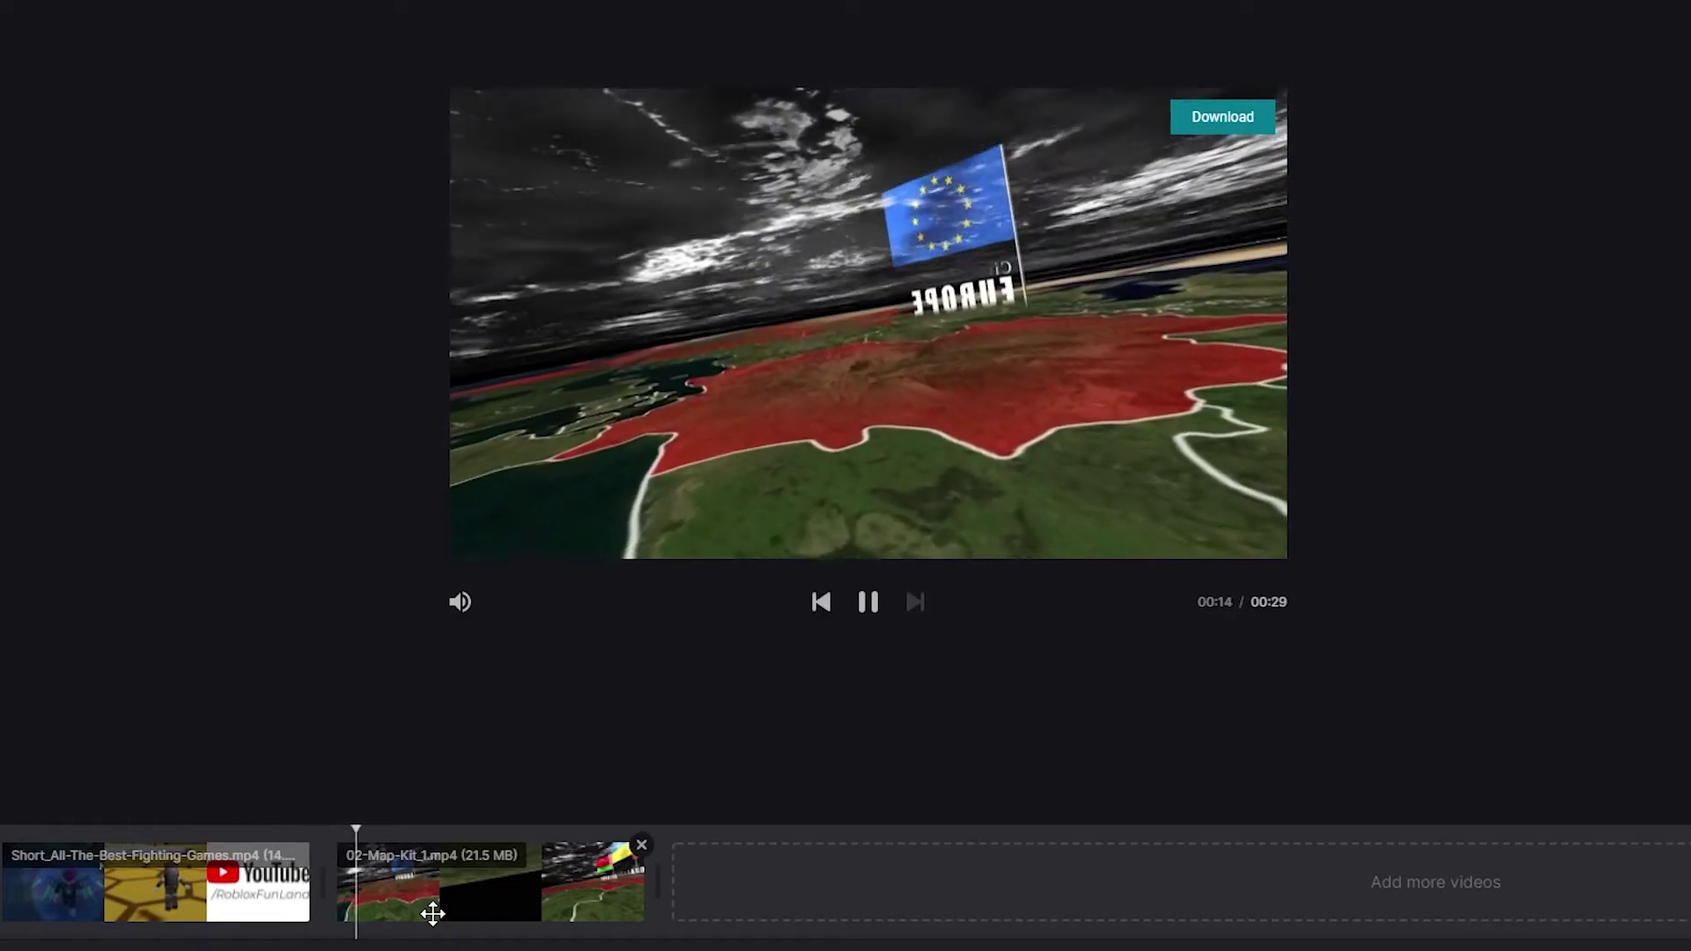
click(870, 604)
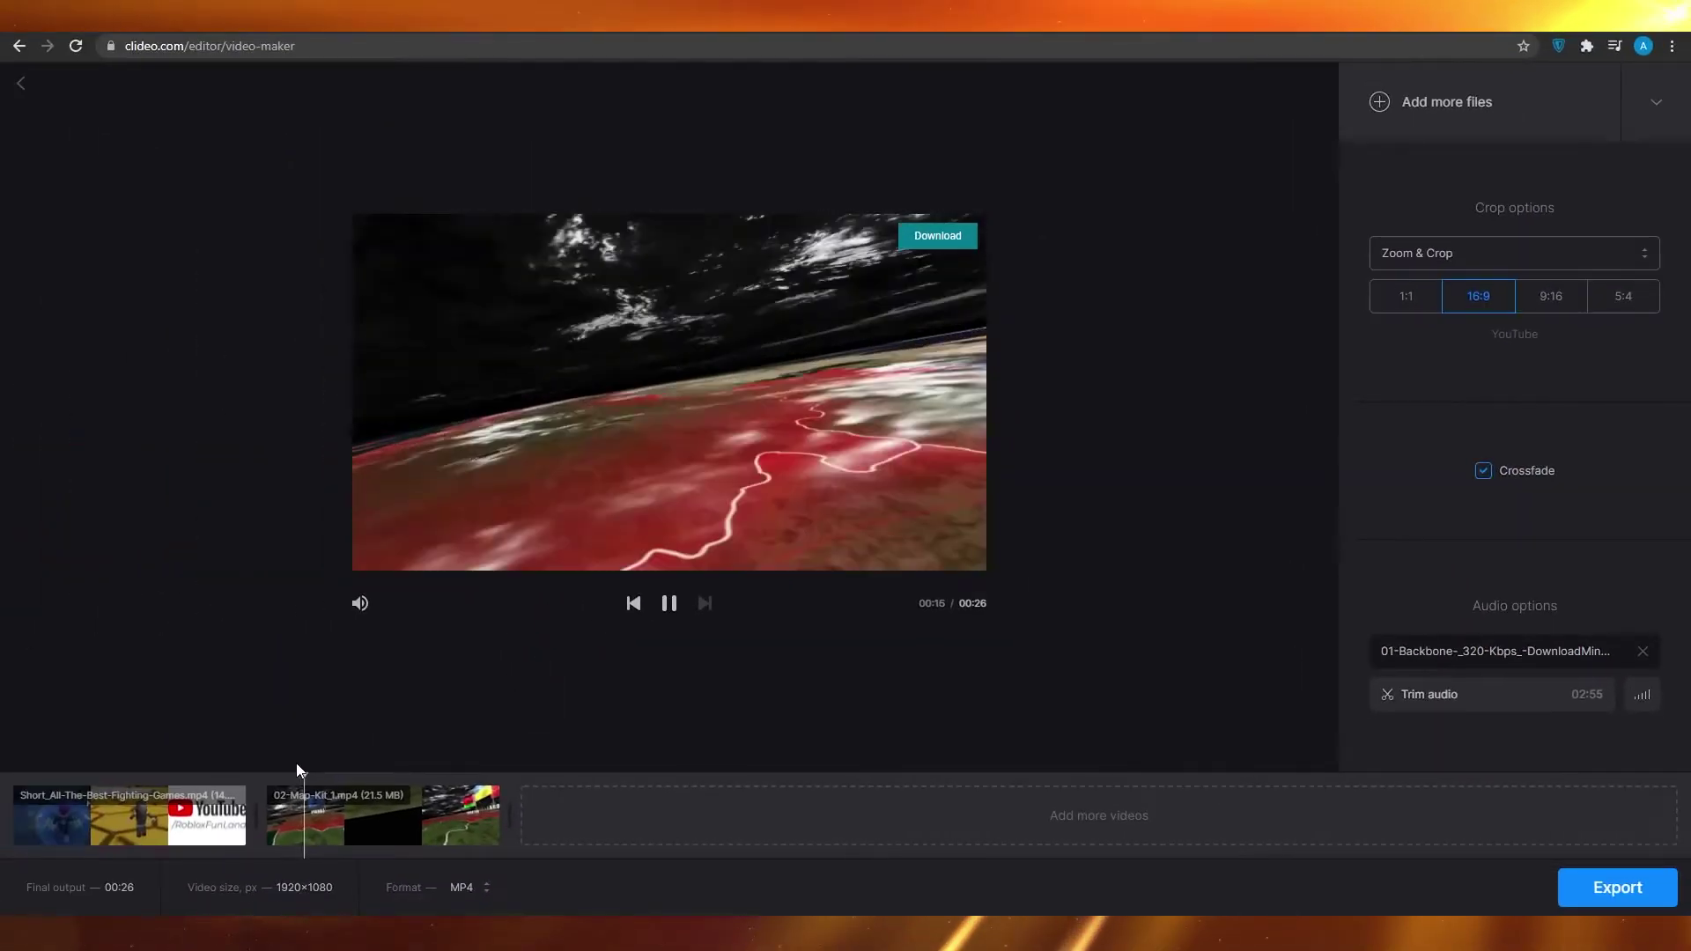
click(633, 604)
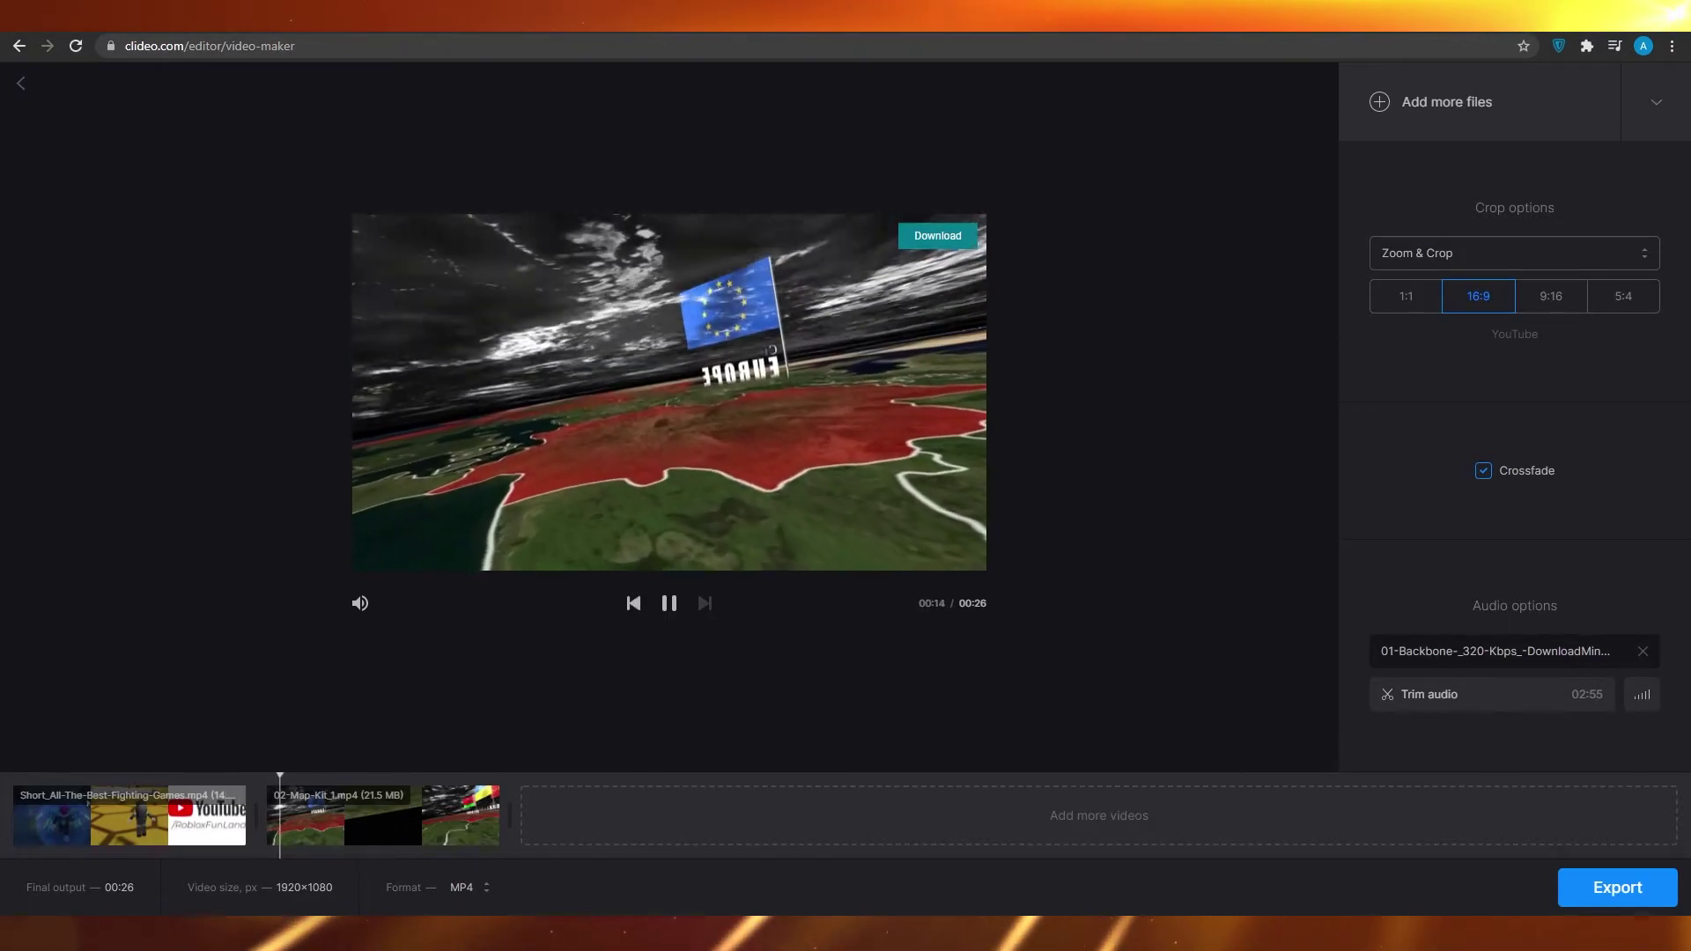
click(668, 603)
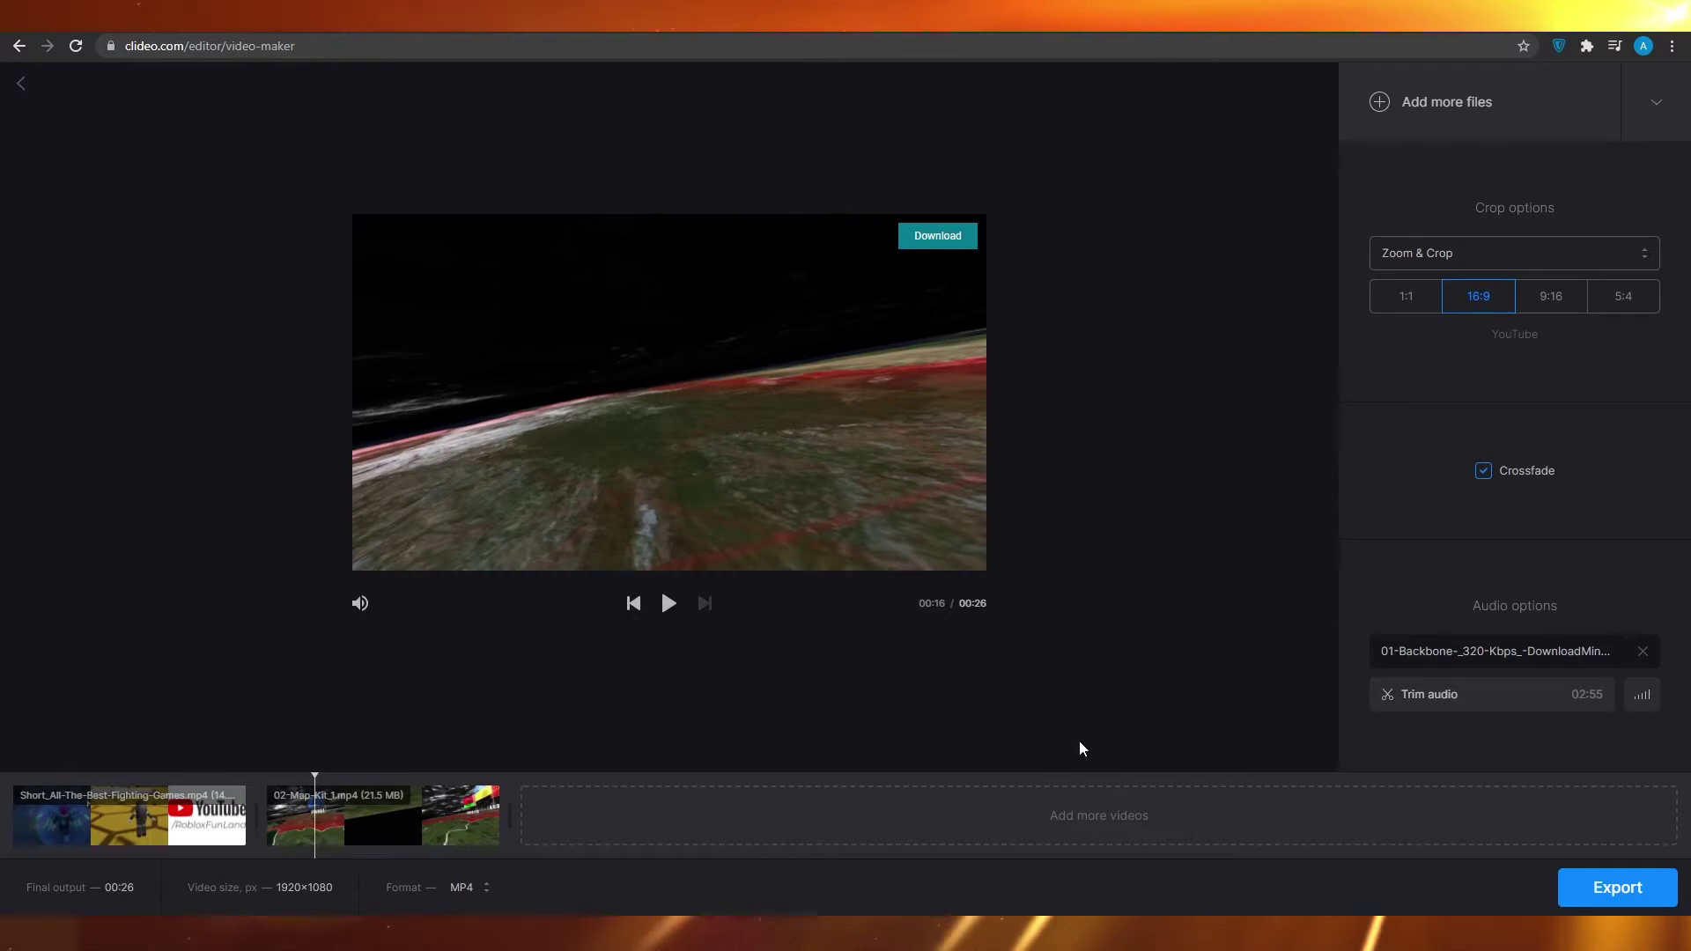
- Start exporting the video as MP4 and return from the Video Maker to the home page of video tools
click(1637, 894)
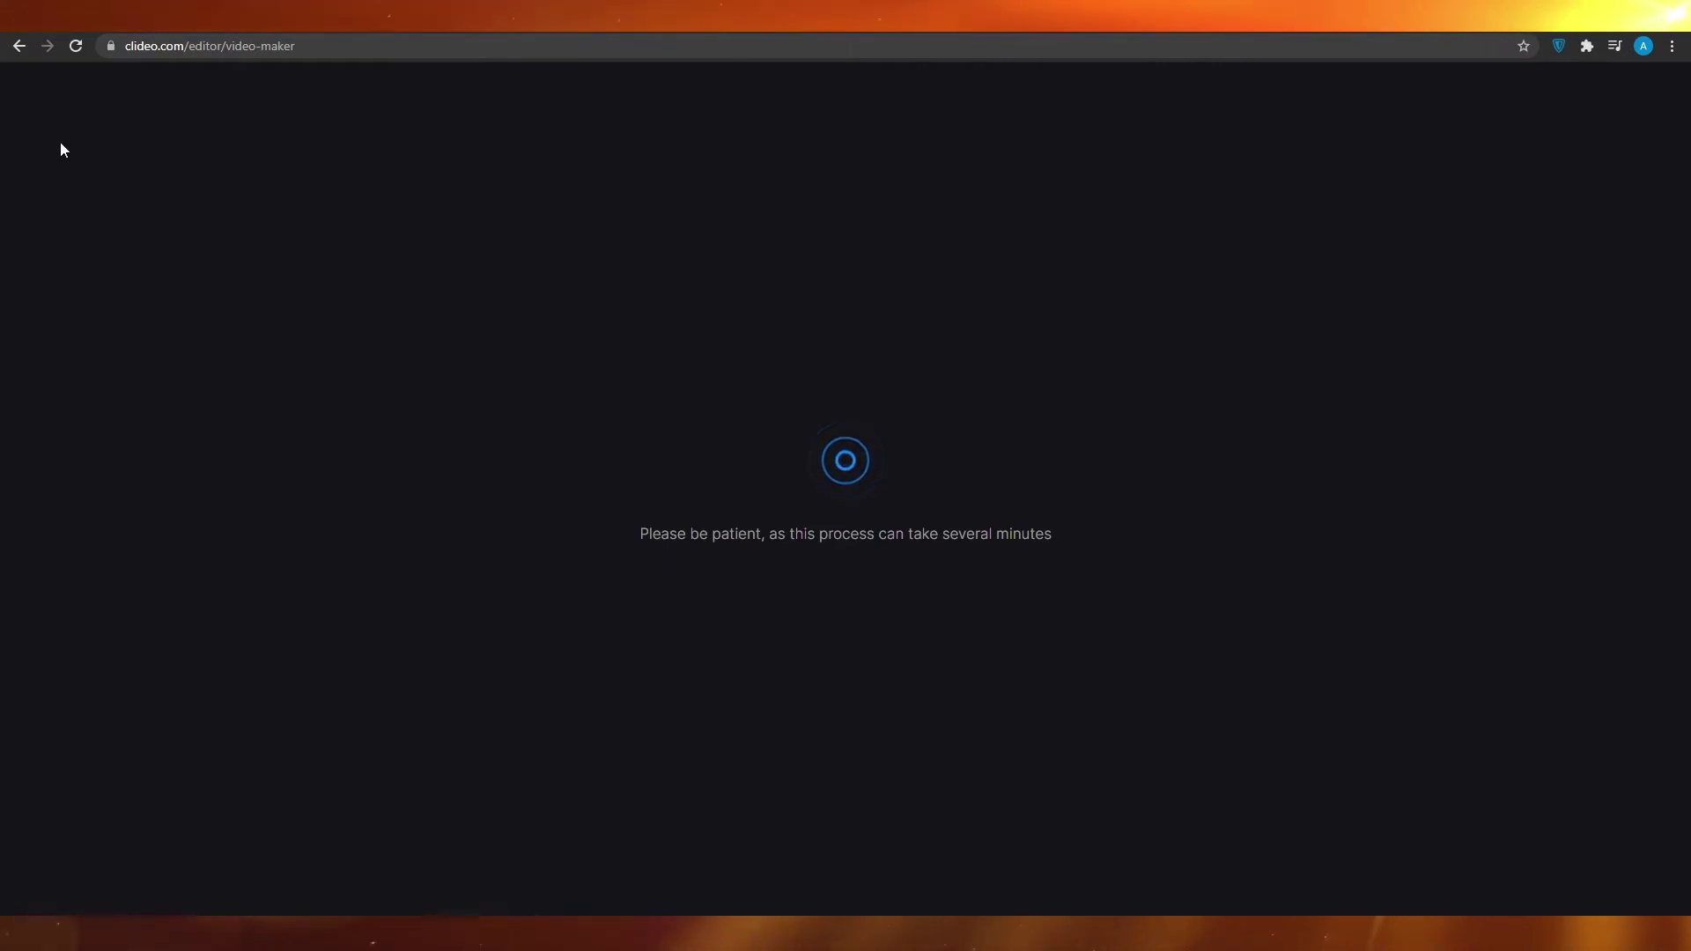
click(19, 46)
click(932, 144)
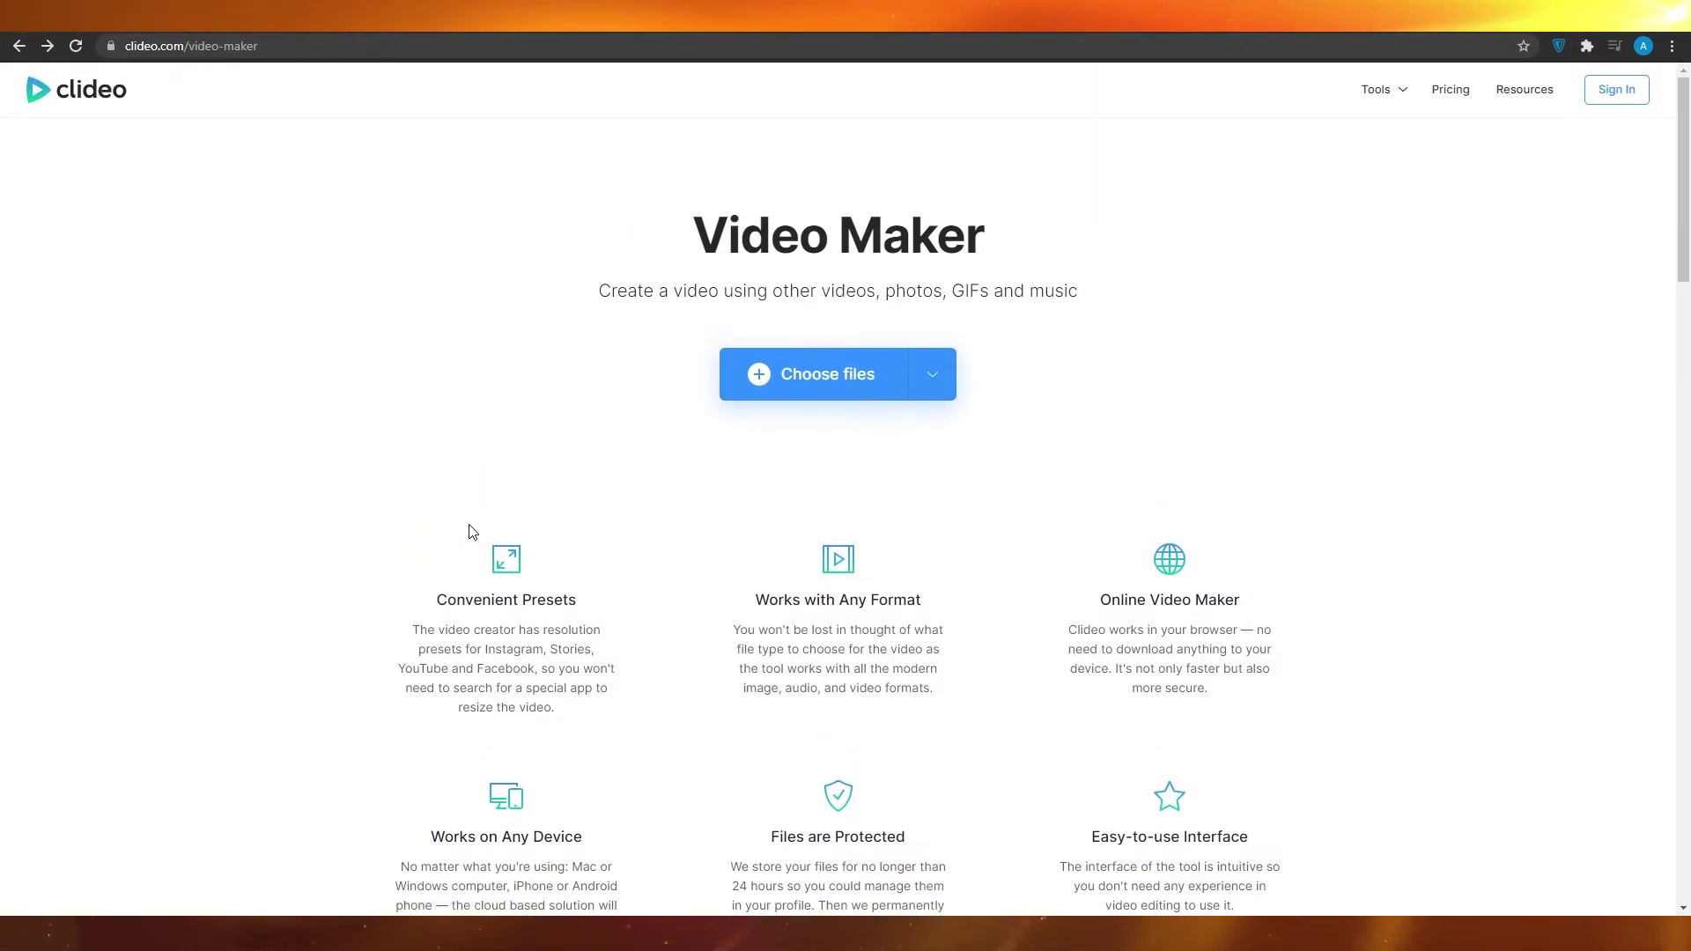
click(19, 45)
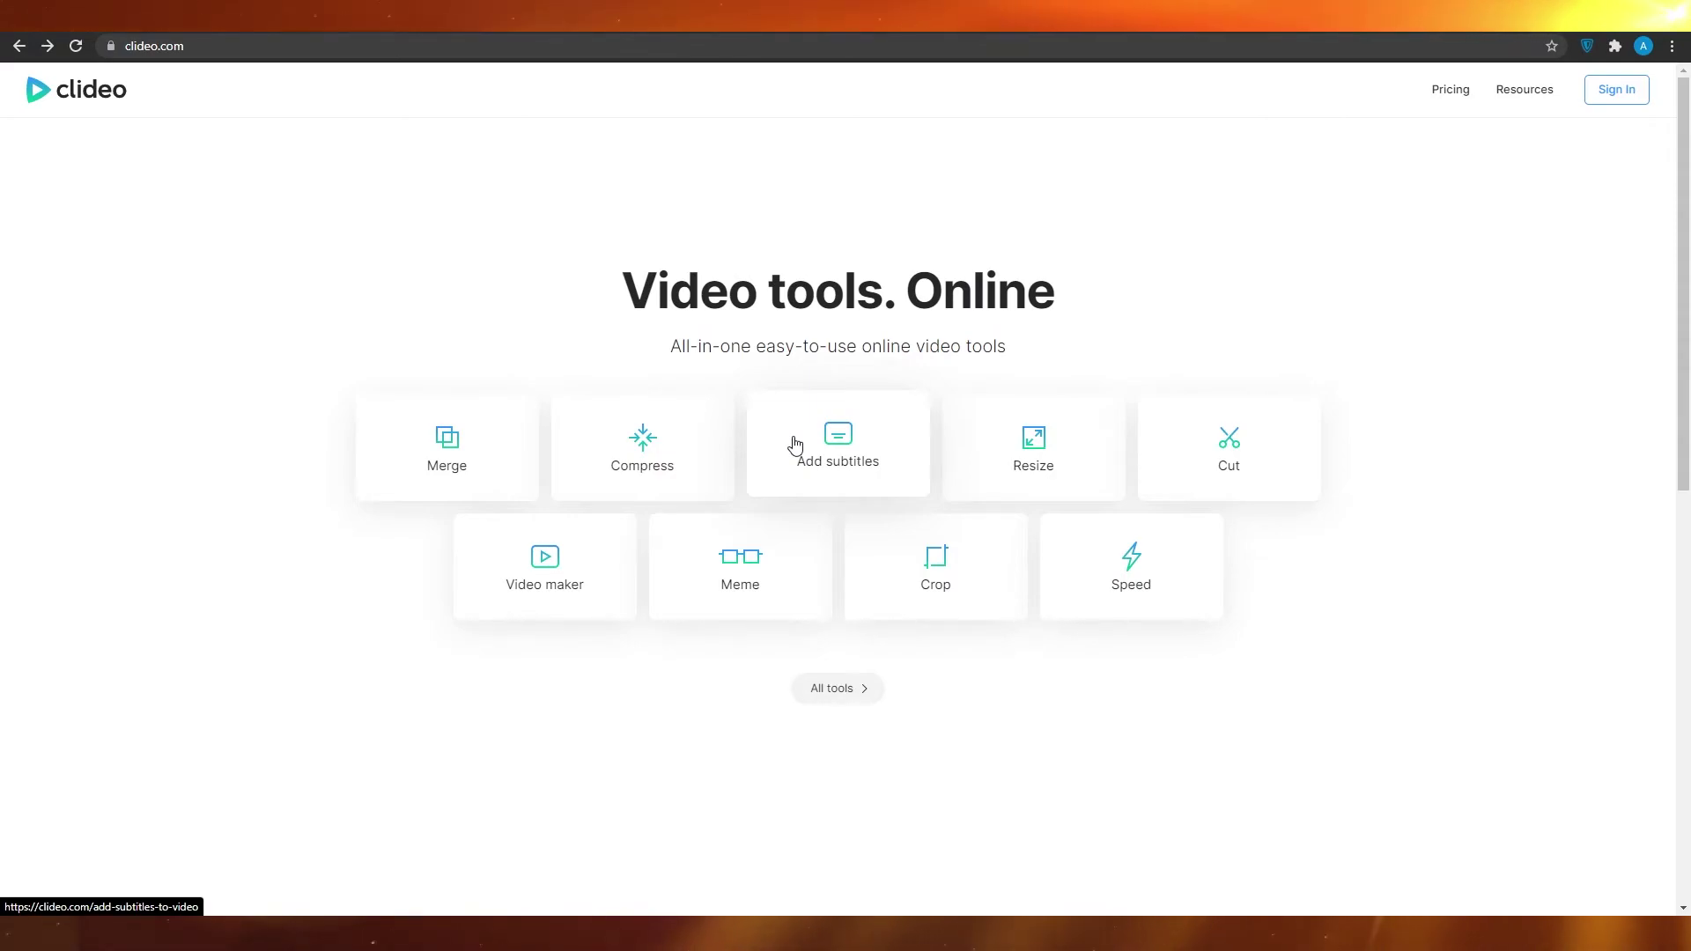
- Open the Add subtitles tool and upload a video from the Shorts Week 1 folder under Projects on drive D
click(851, 465)
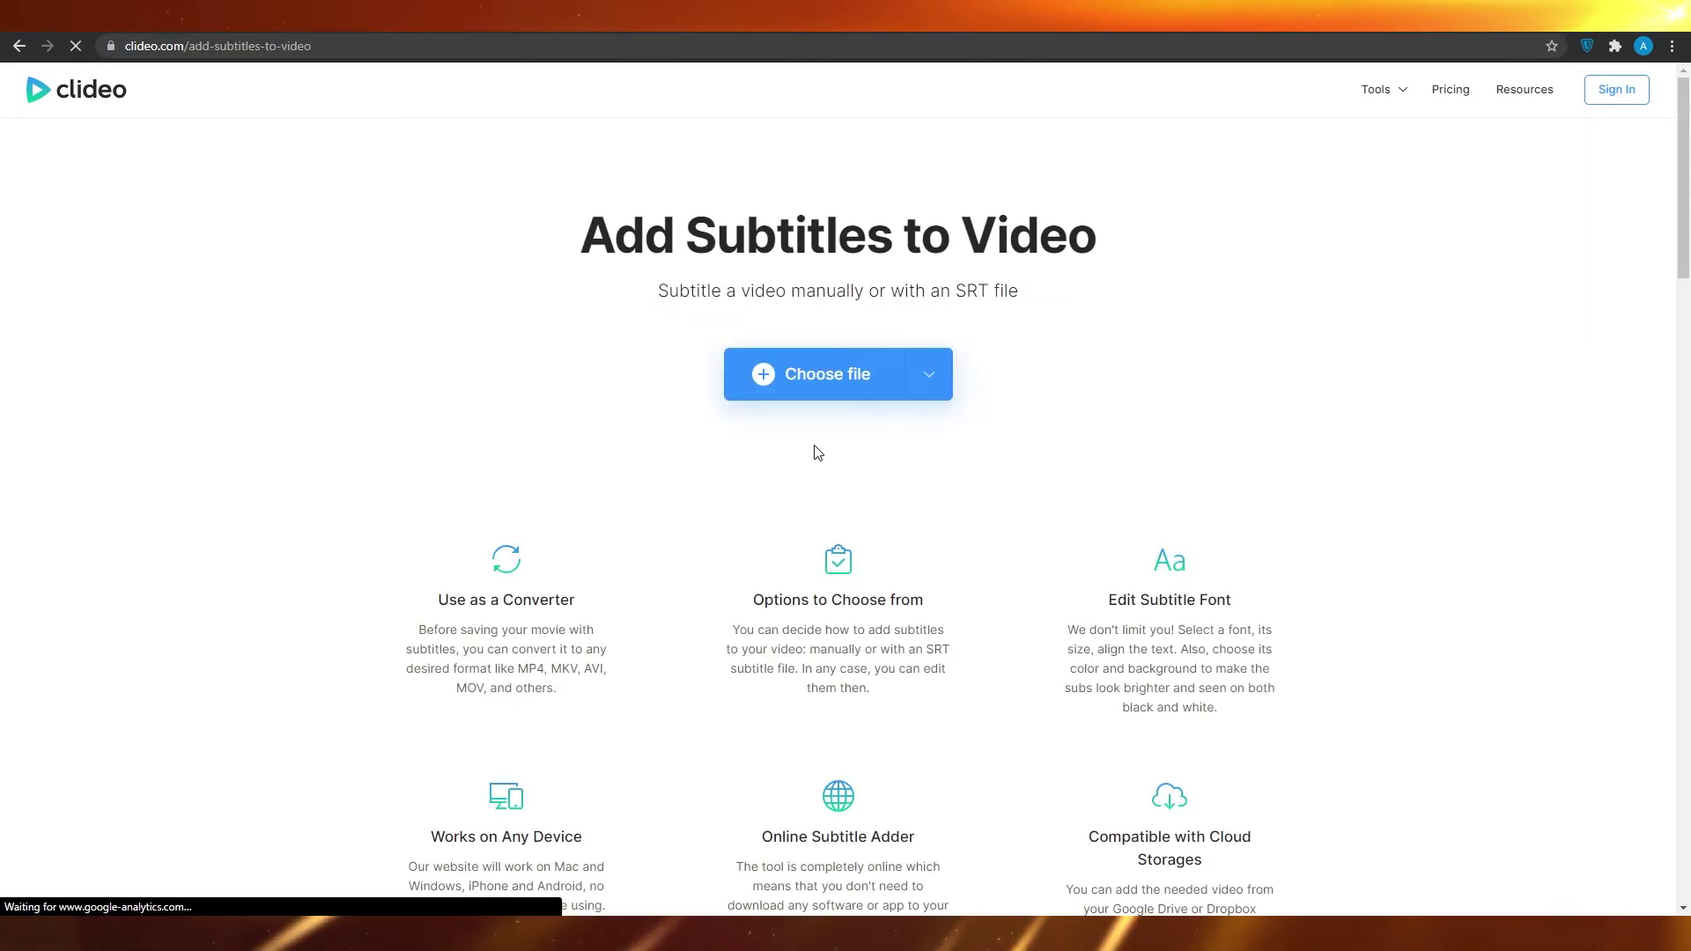
click(895, 385)
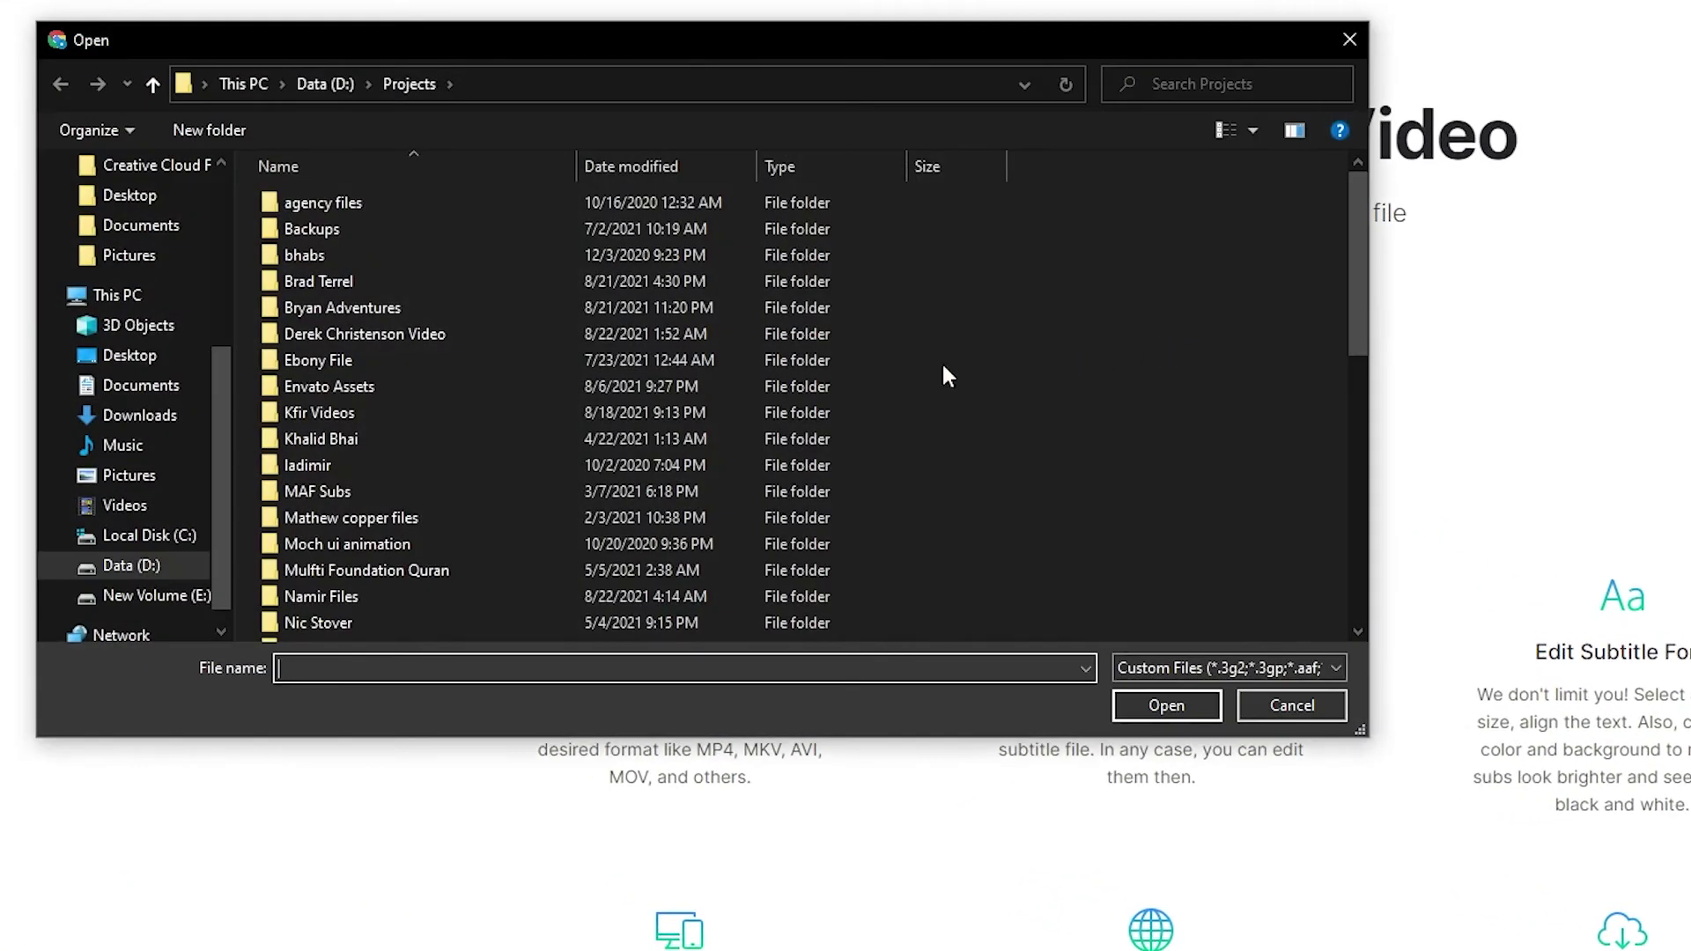
scroll(636, 489, down, 9)
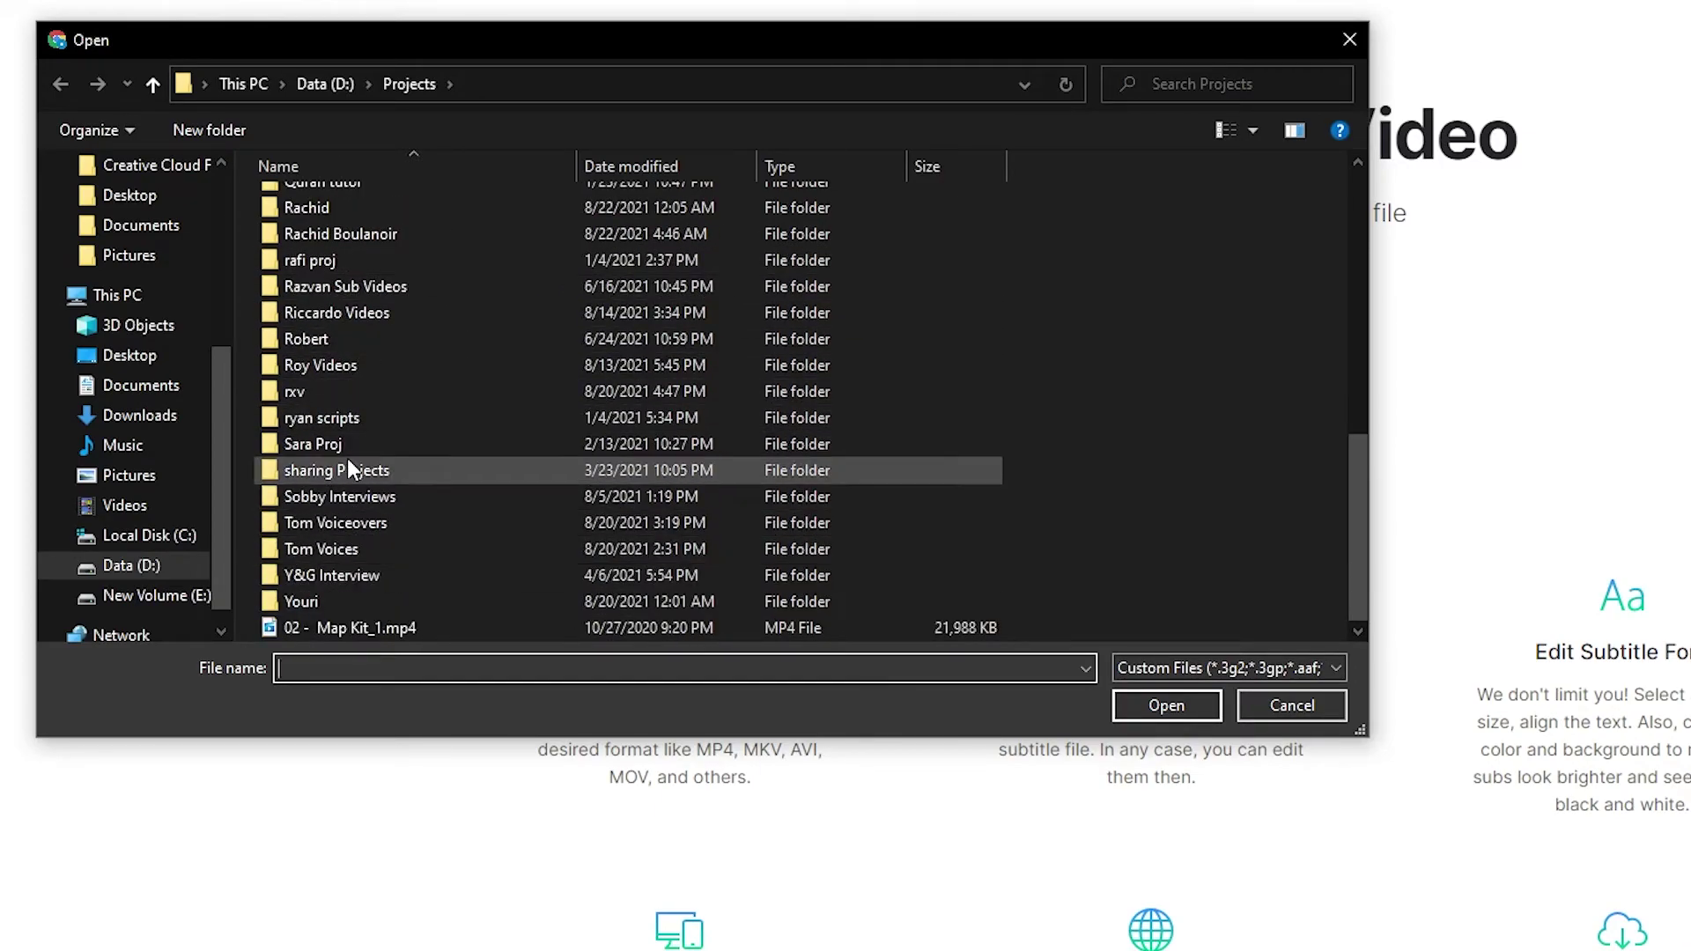
scroll(347, 458, up, 2)
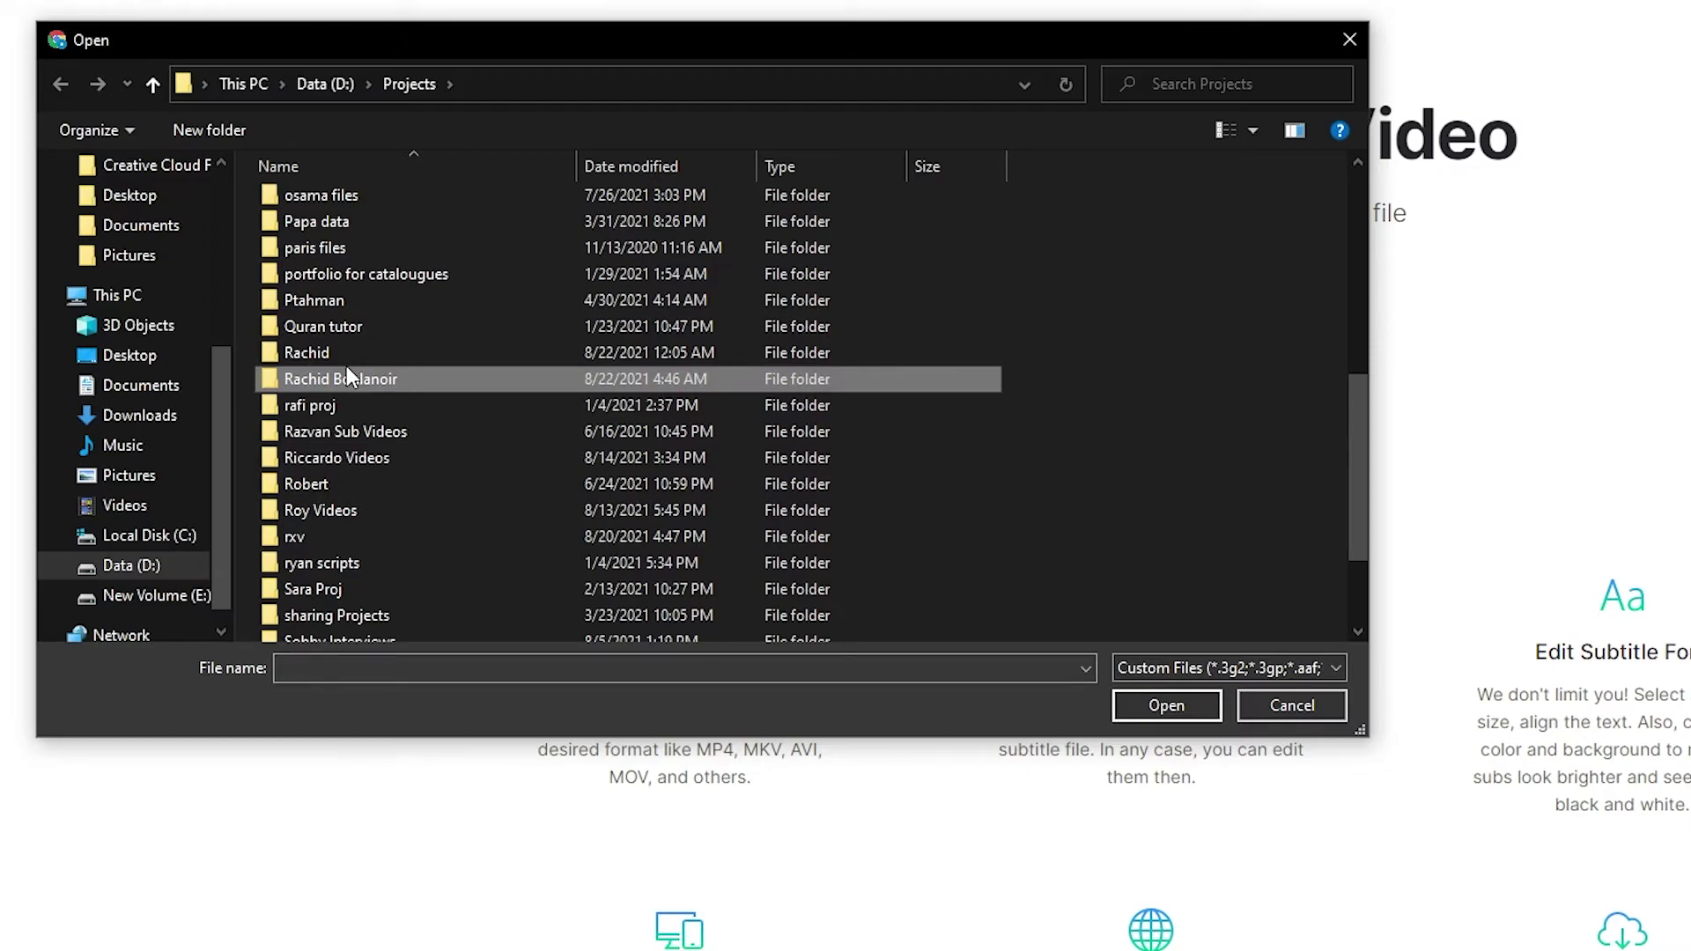
scroll(346, 366, up, 2)
double_click(359, 197)
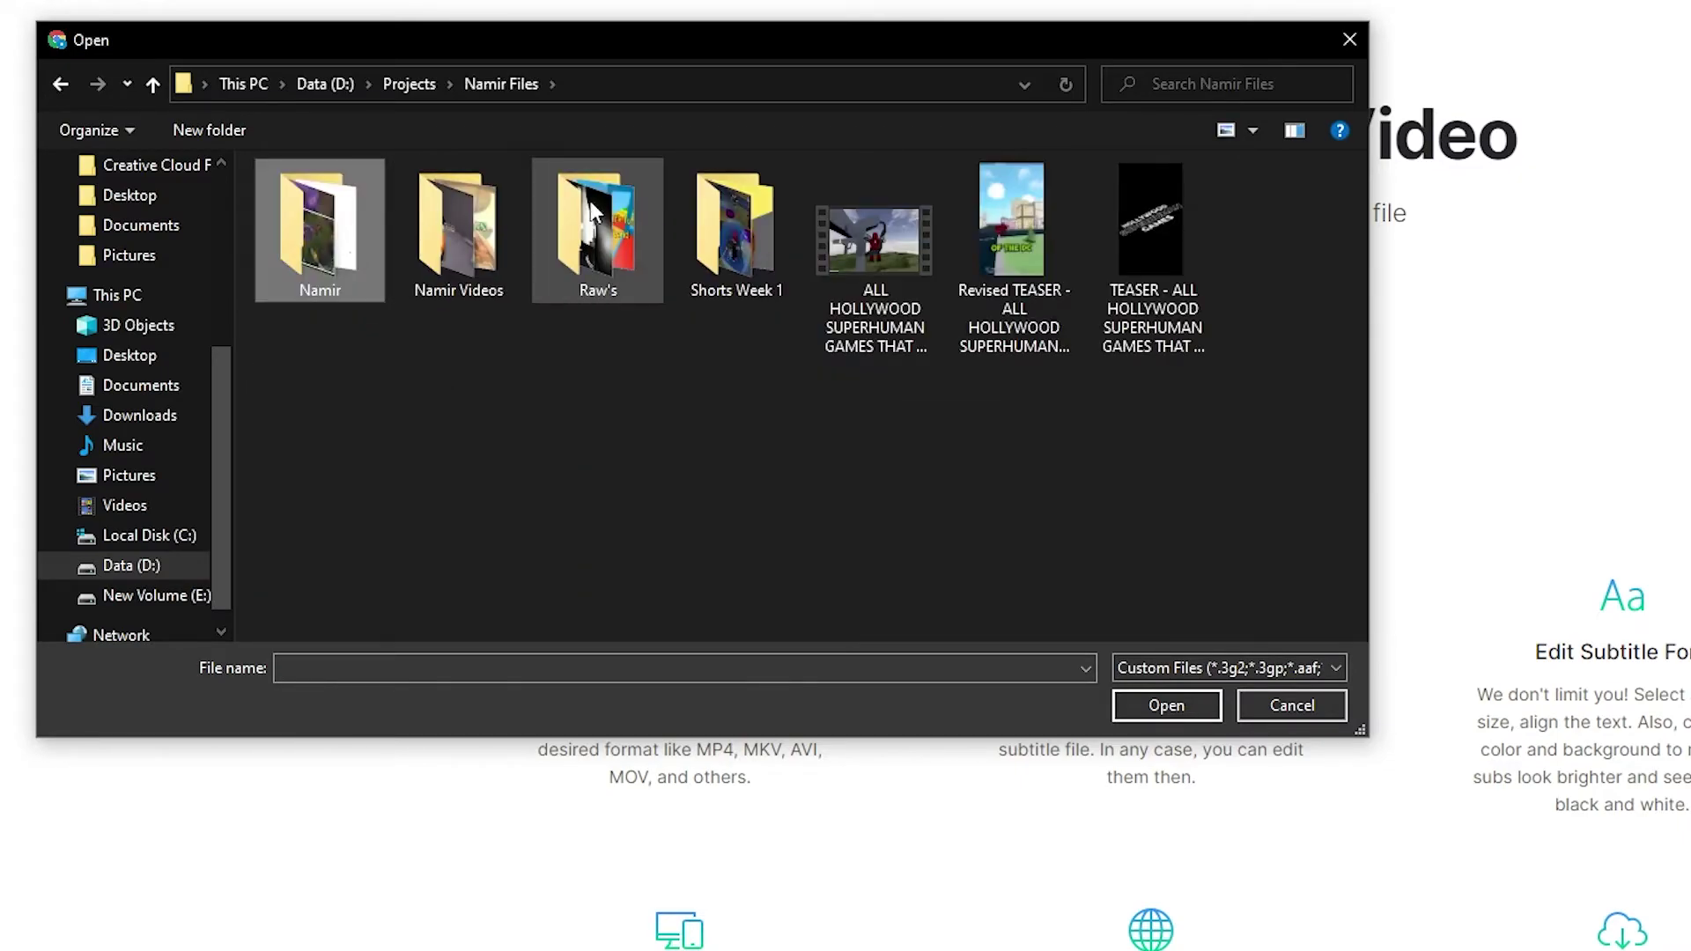
double_click(771, 199)
click(516, 243)
double_click(517, 243)
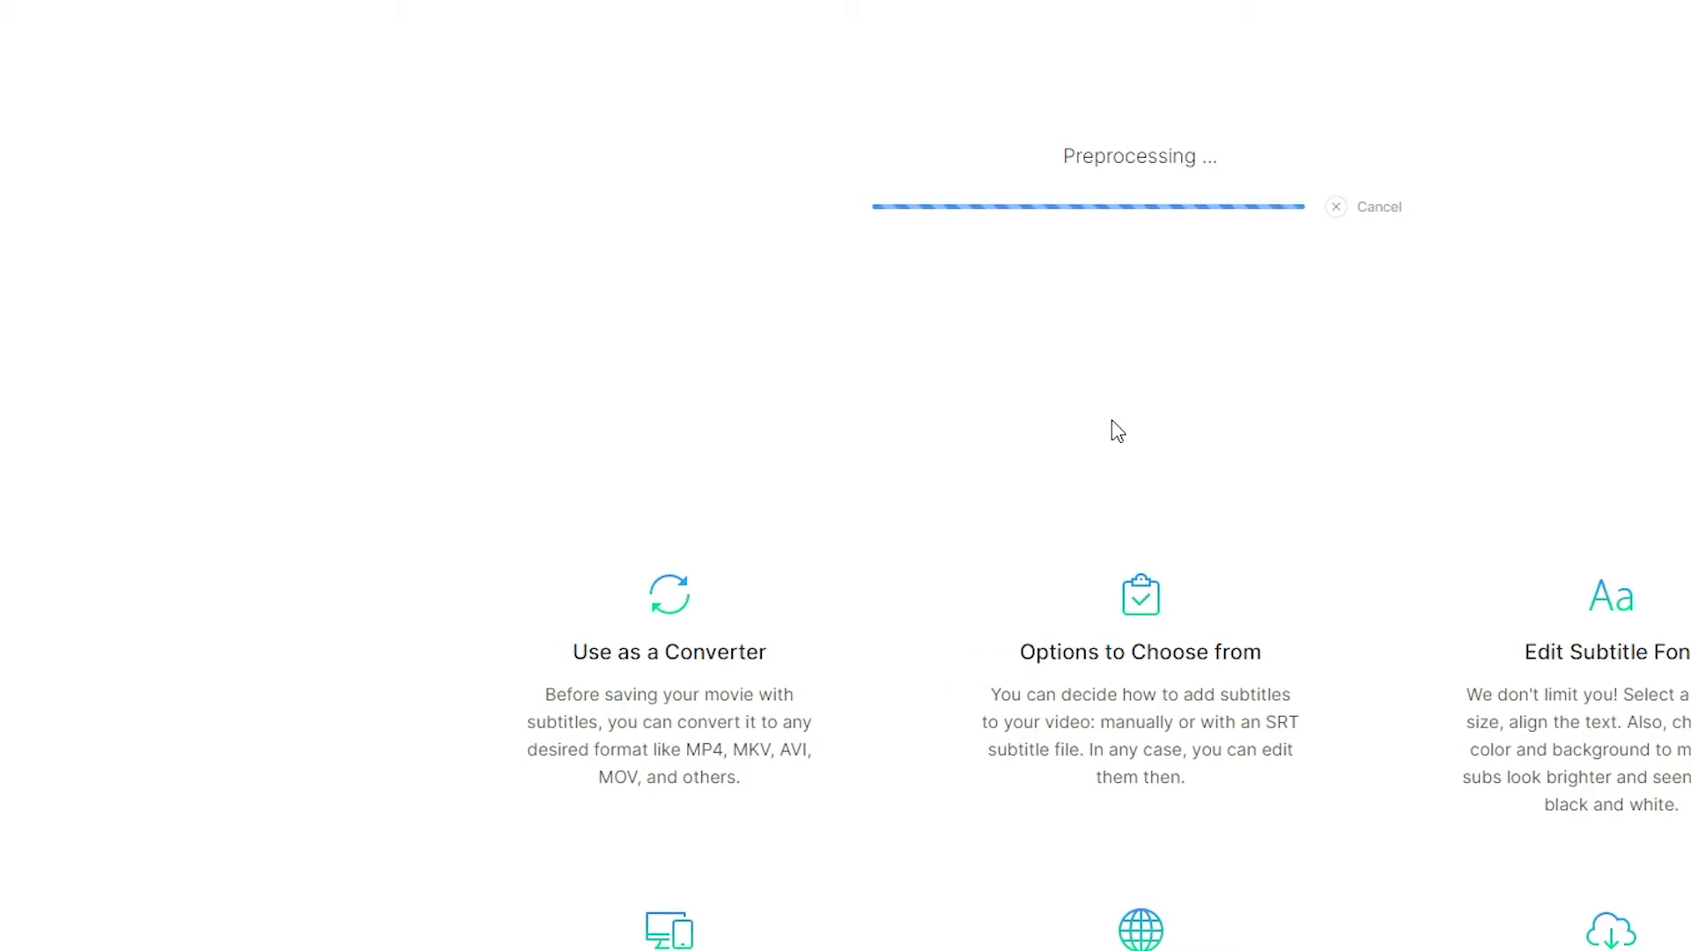
scroll(1117, 431, down, 5)
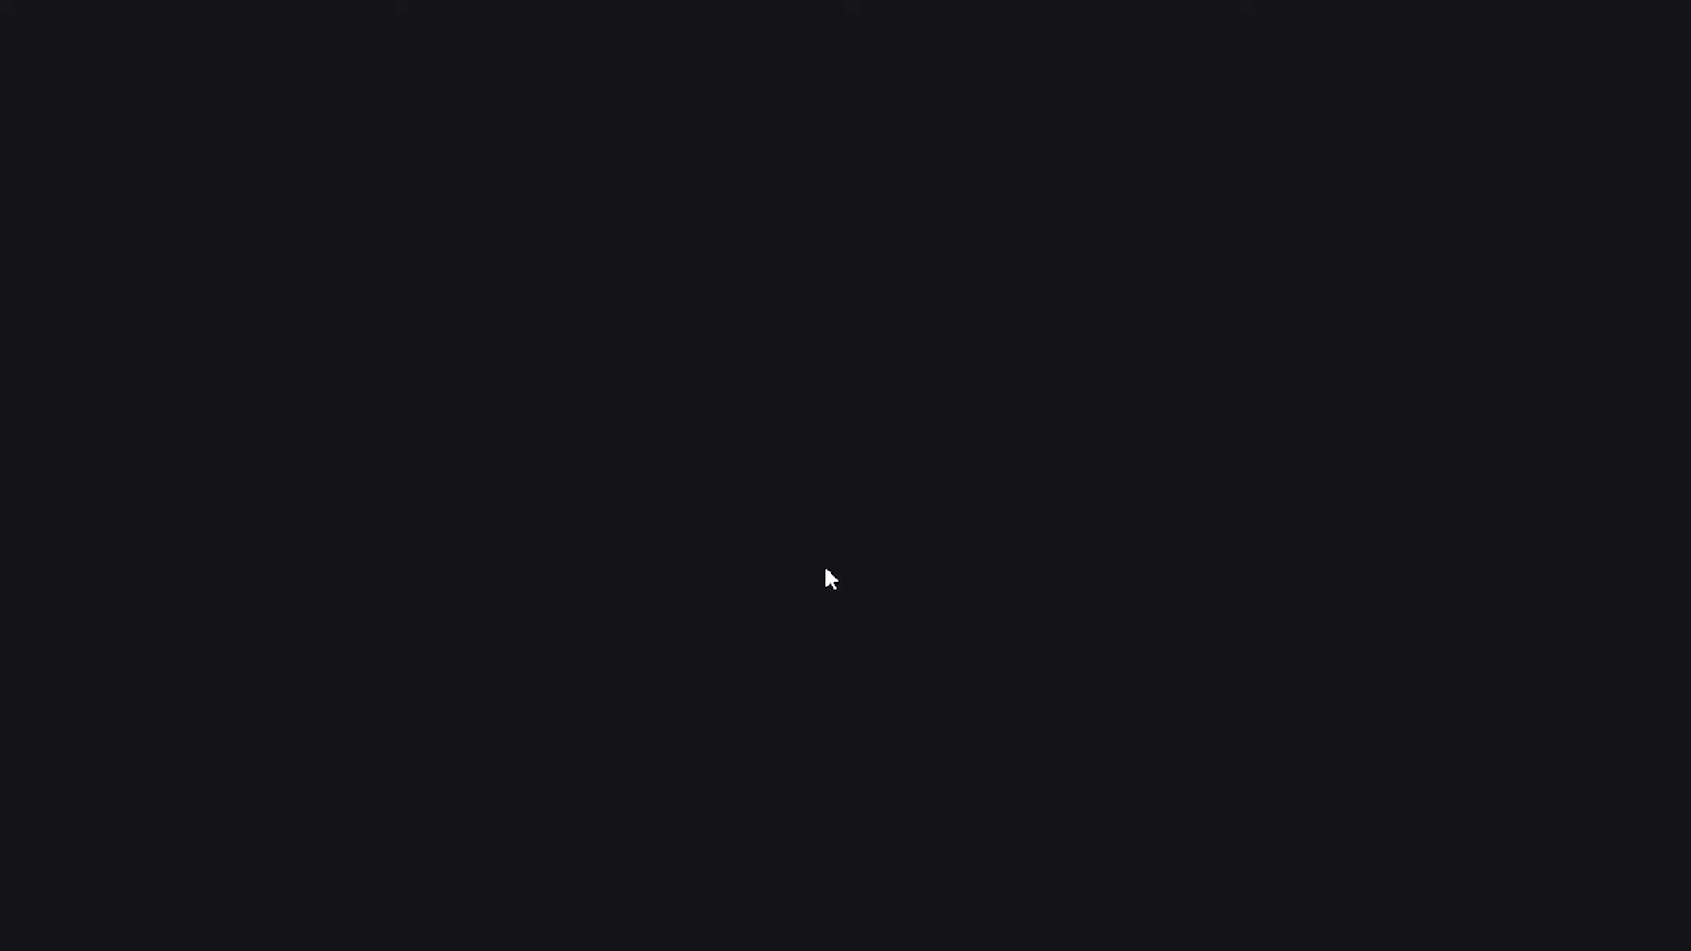
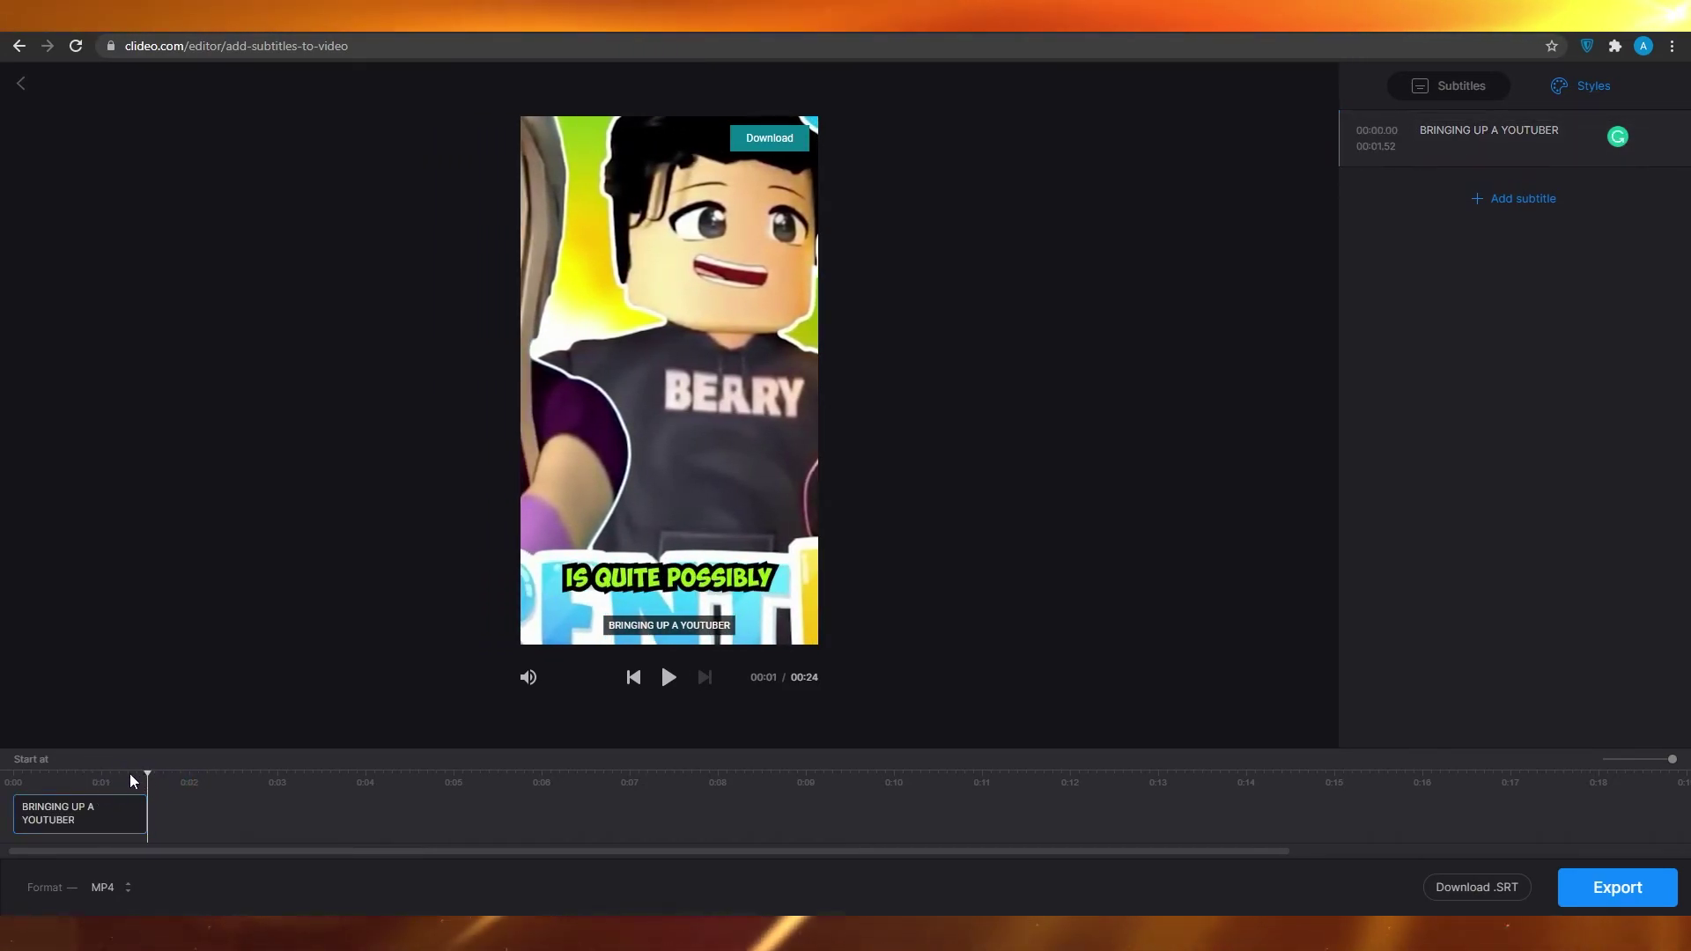
- Add a second subtitle reading "IS QUITE POSSIBLY" right after the first, running from 00:01.54 to 00:03.54
click(1500, 210)
drag(208, 809, 194, 813)
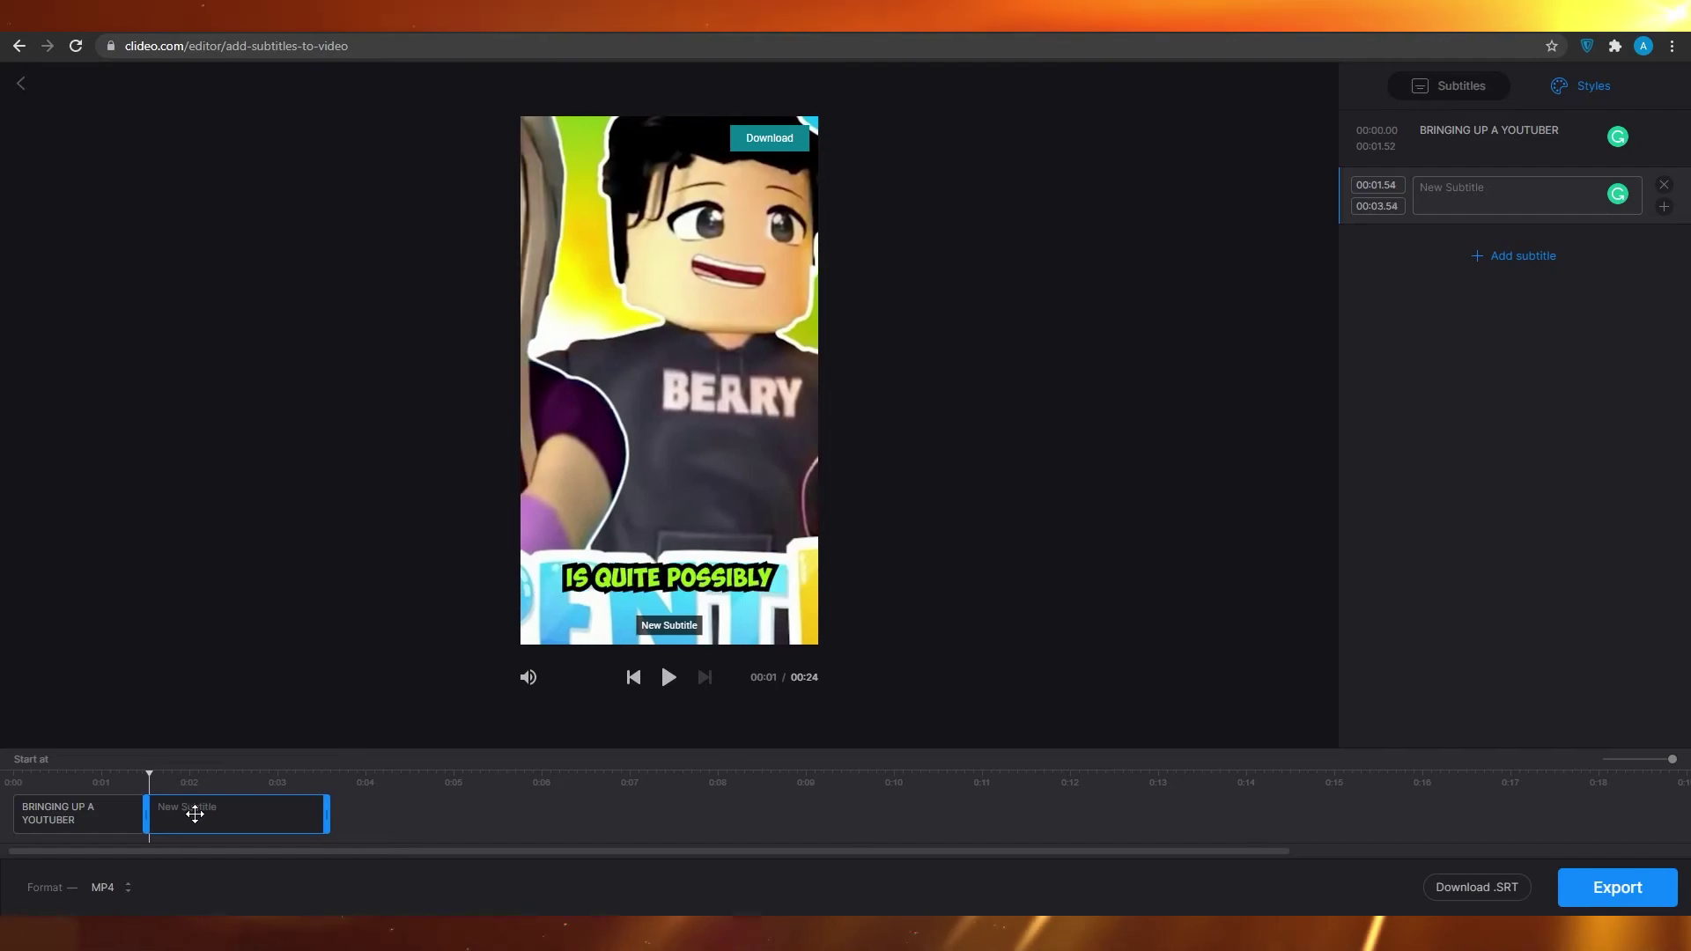
click(167, 801)
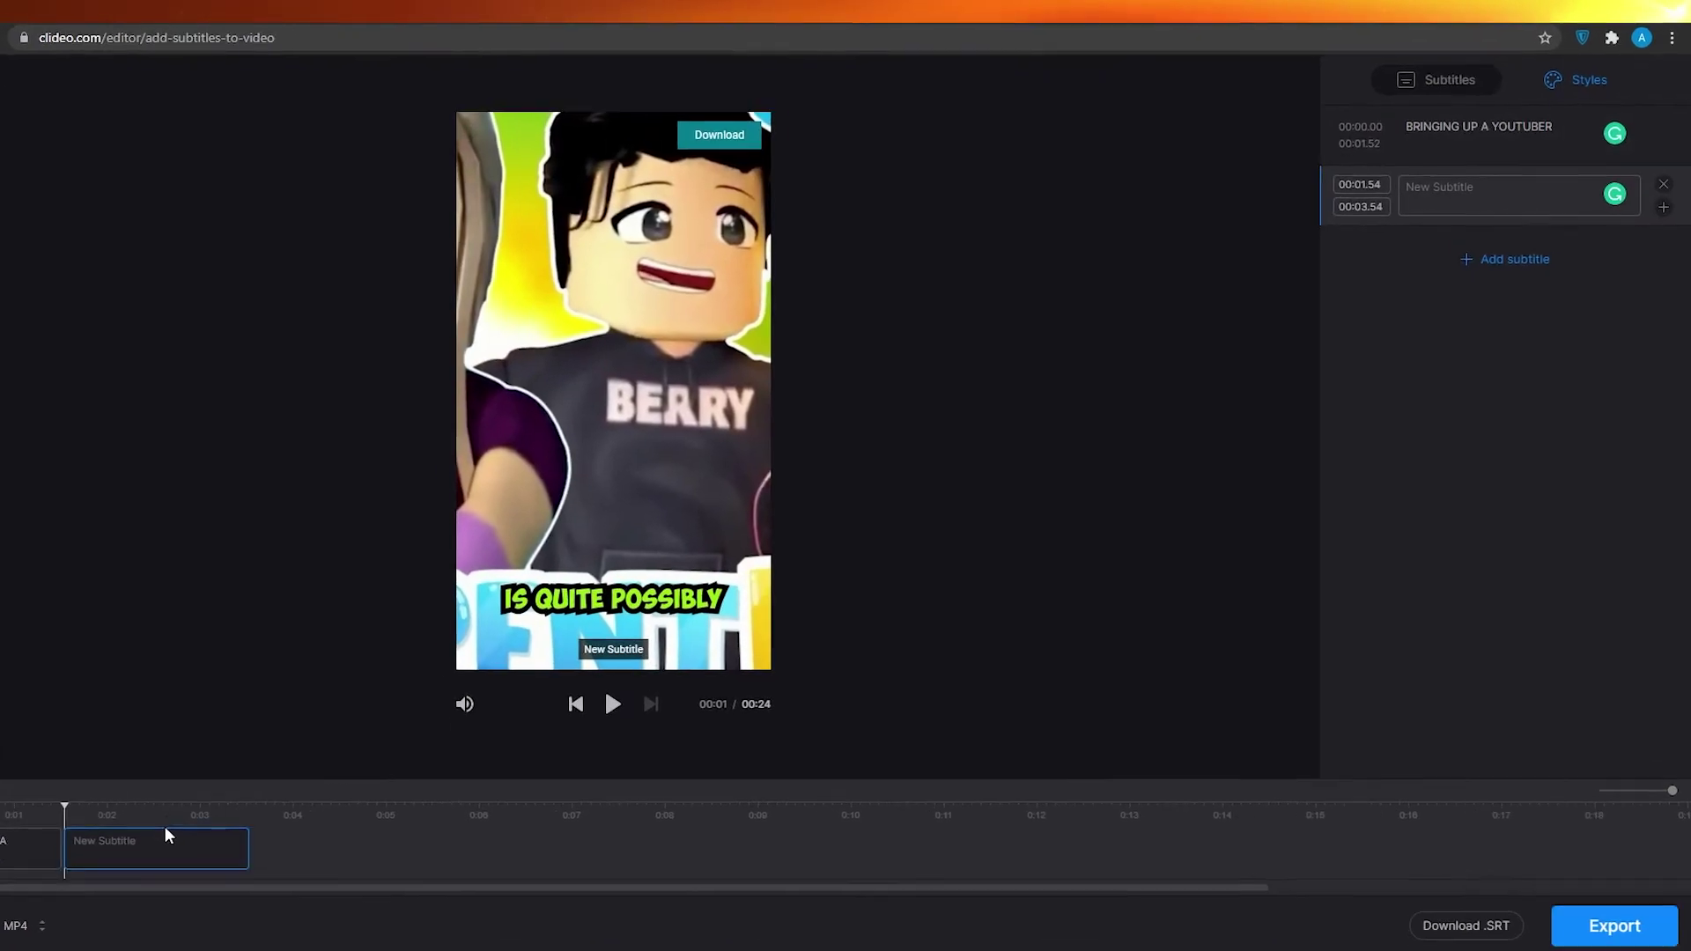
click(1474, 191)
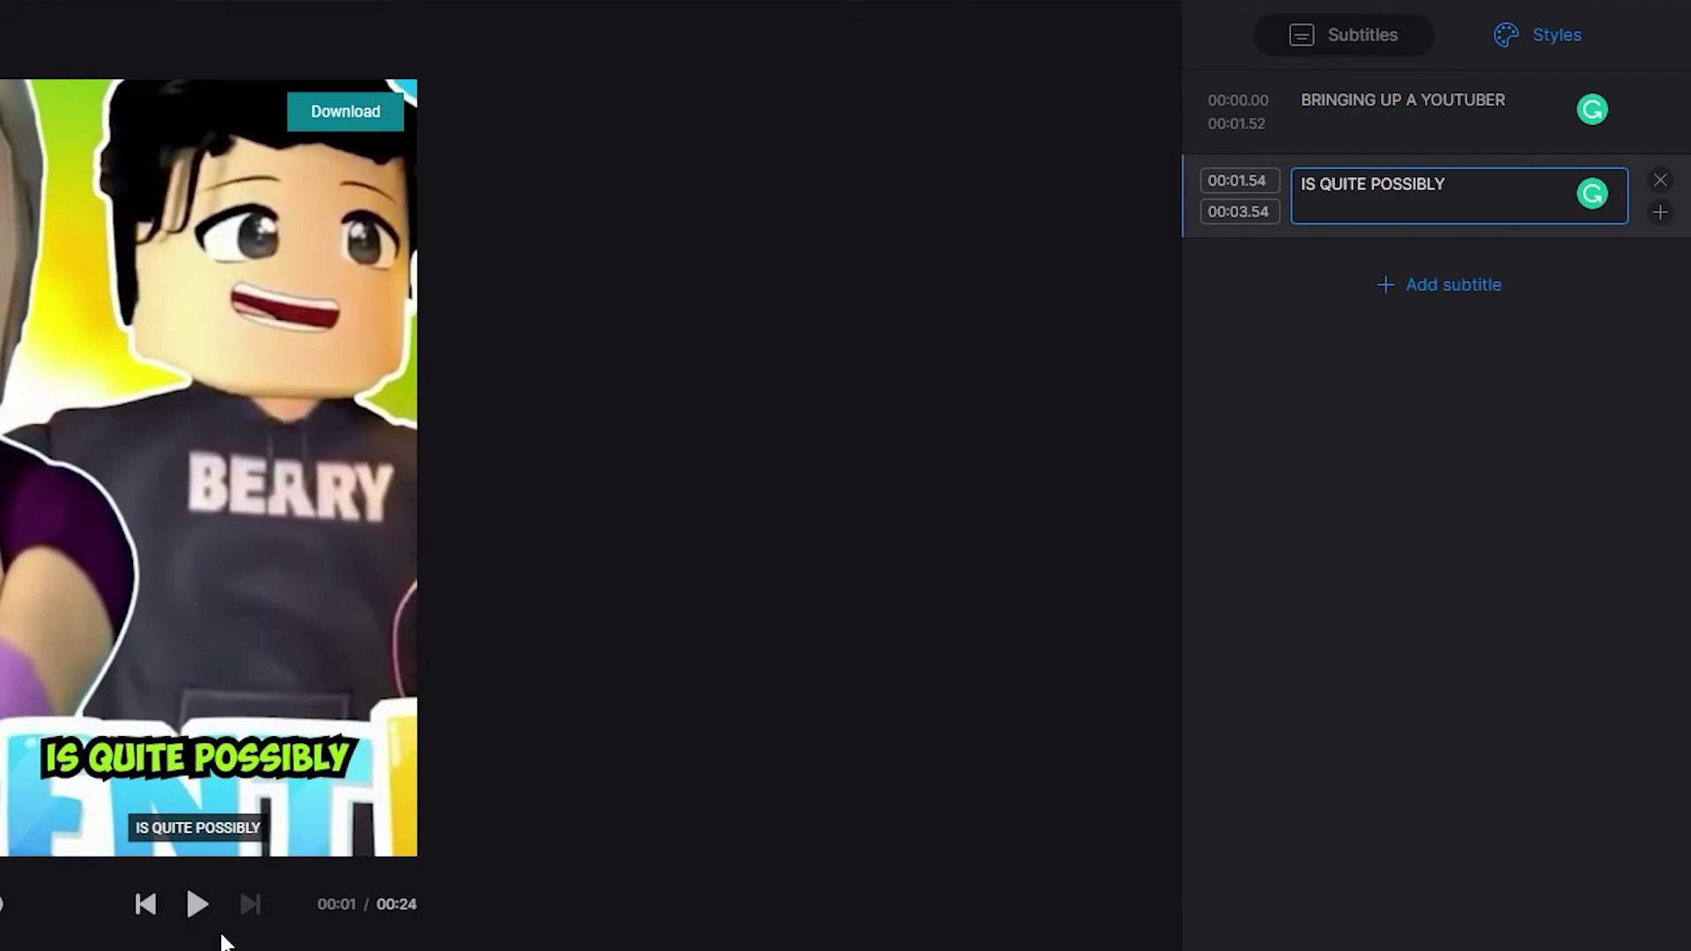
- Play and replay the video around the second subtitle to check its timing against the captions in the picture
click(197, 904)
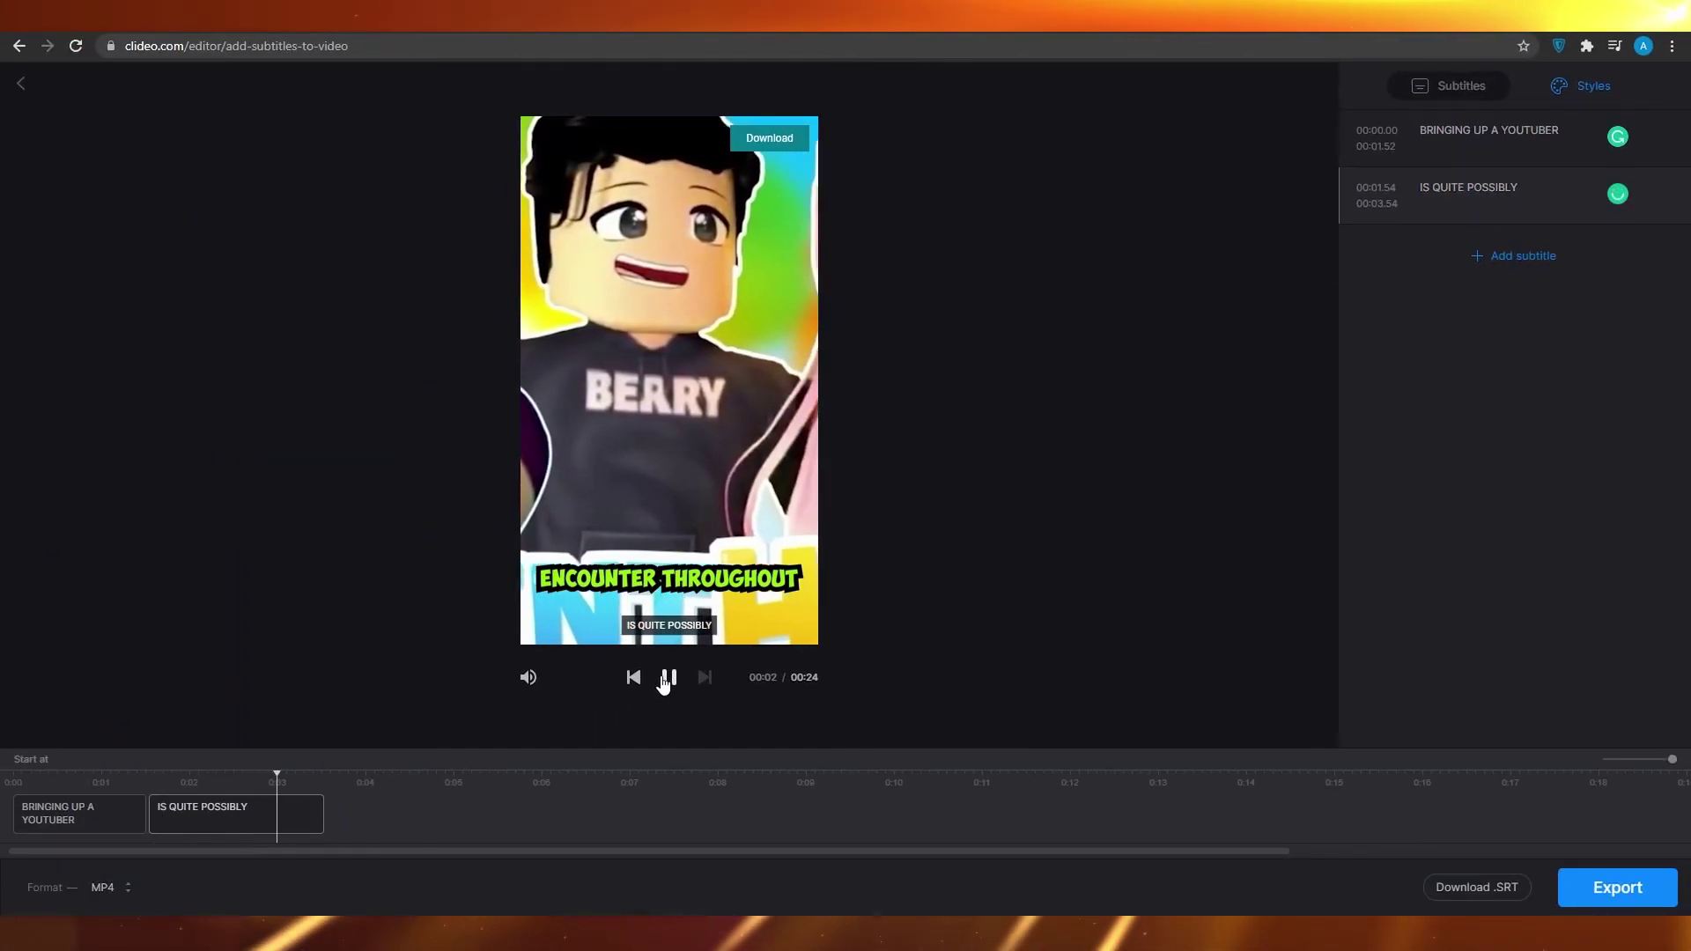
click(636, 679)
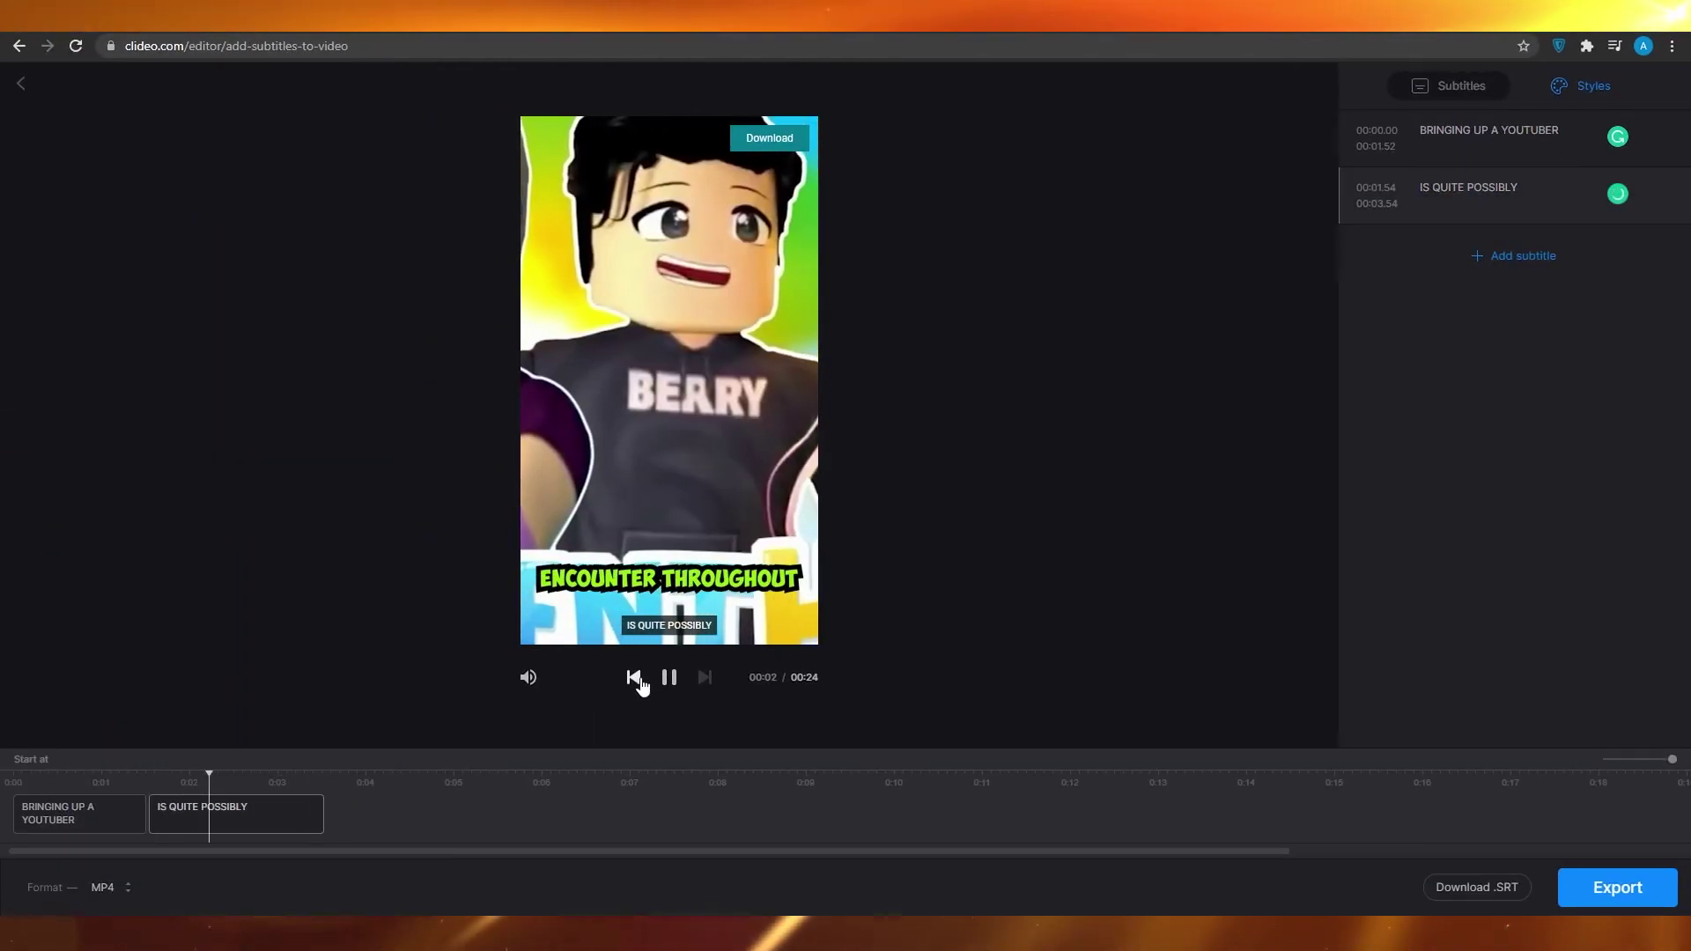
click(636, 678)
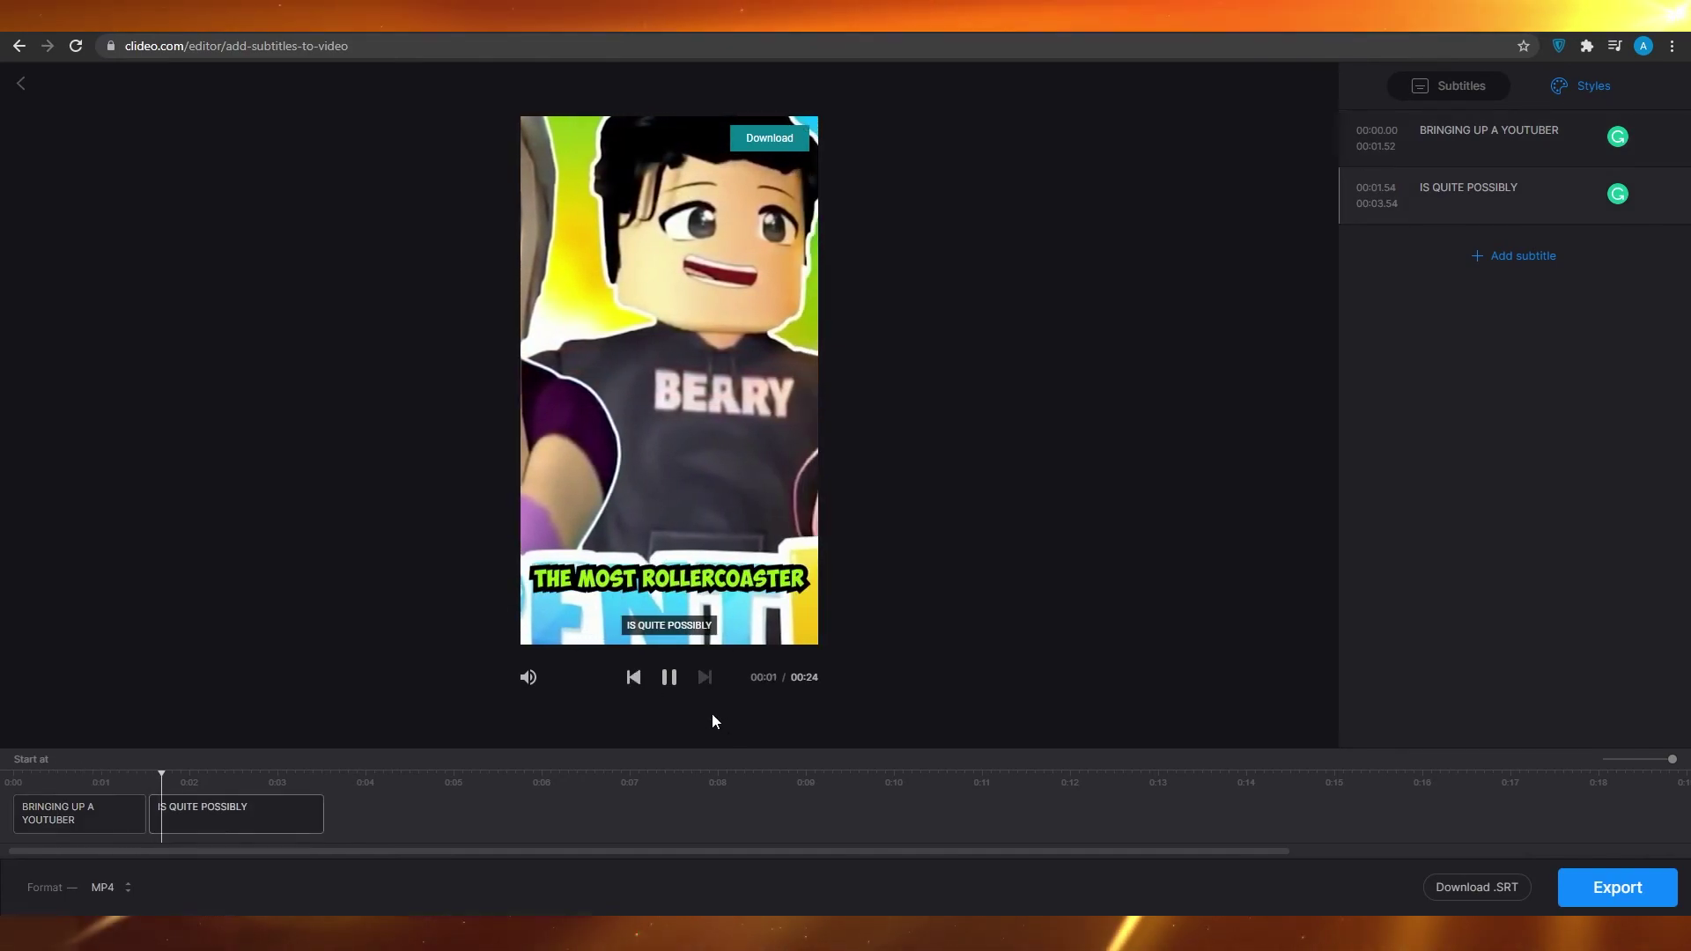
click(633, 677)
click(669, 678)
- Move the "IS QUITE POSSIBLY" subtitle earlier to start at 00:01.15 and play it to check the timing
drag(226, 812, 185, 812)
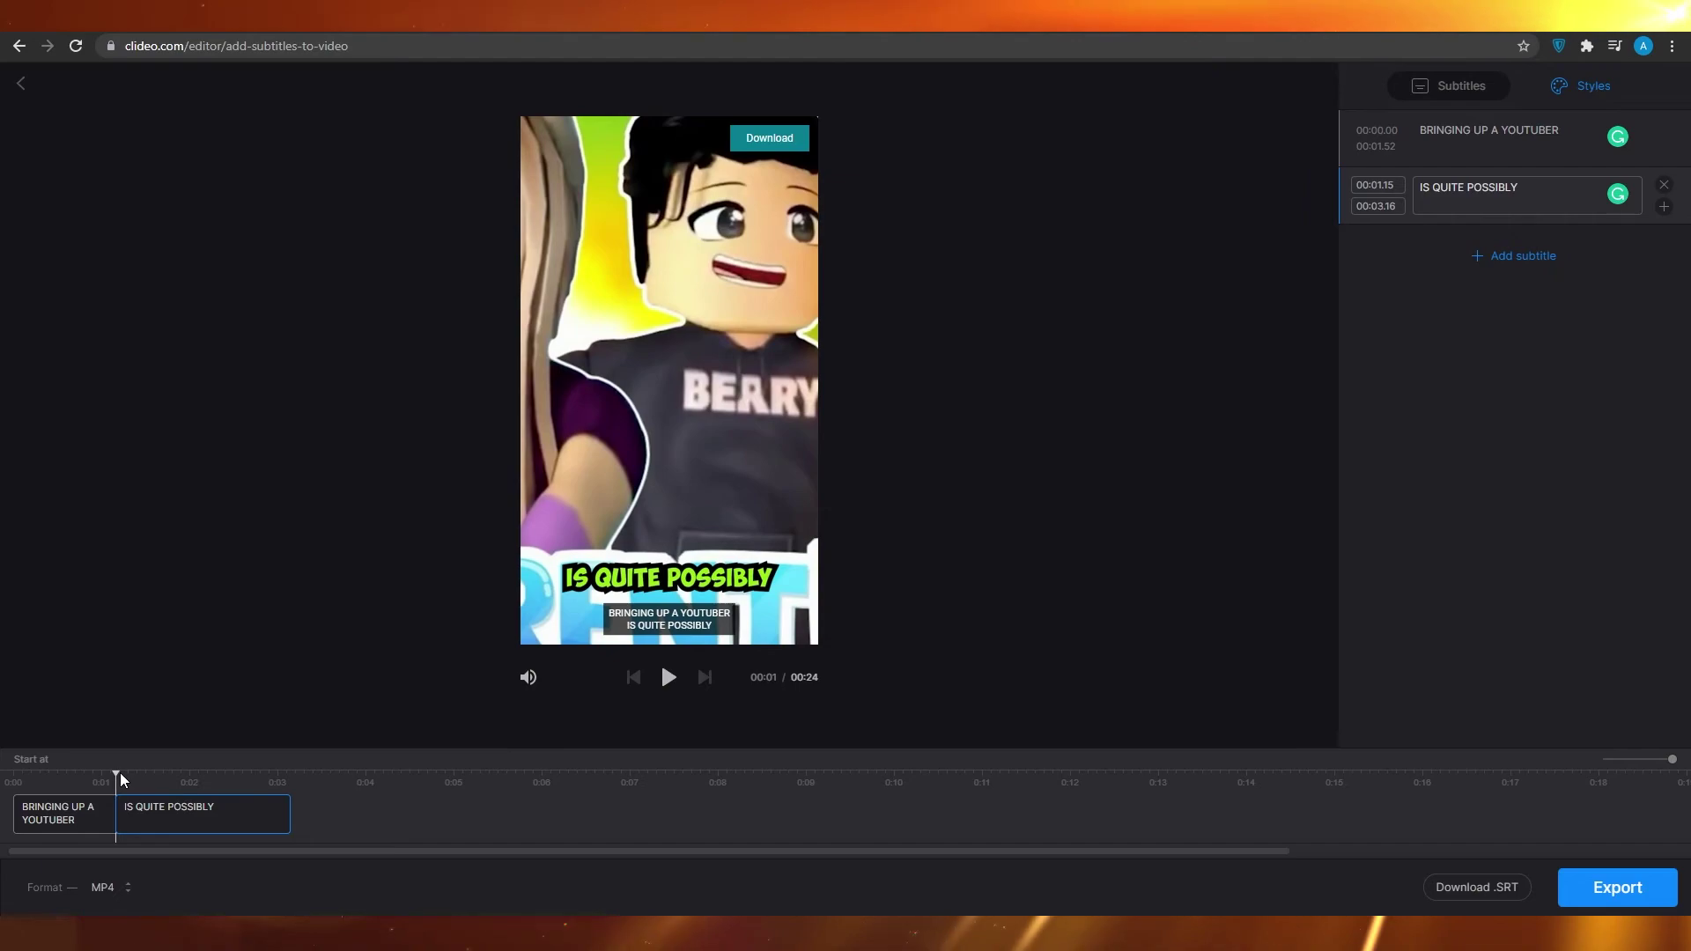
click(669, 677)
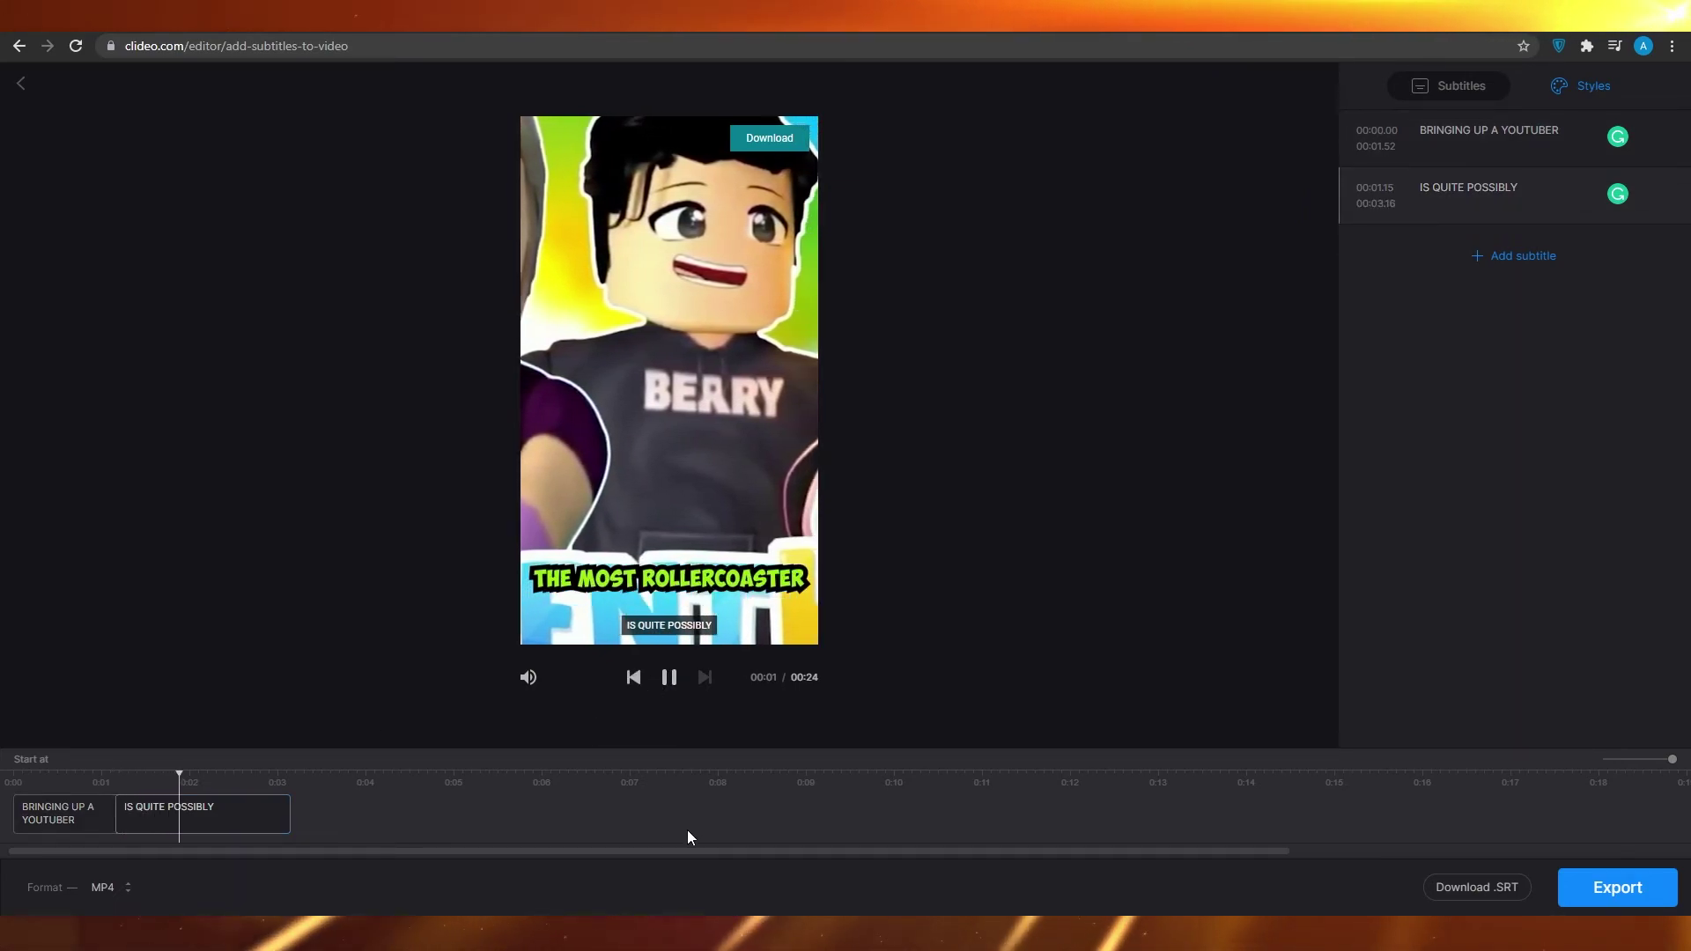
click(667, 678)
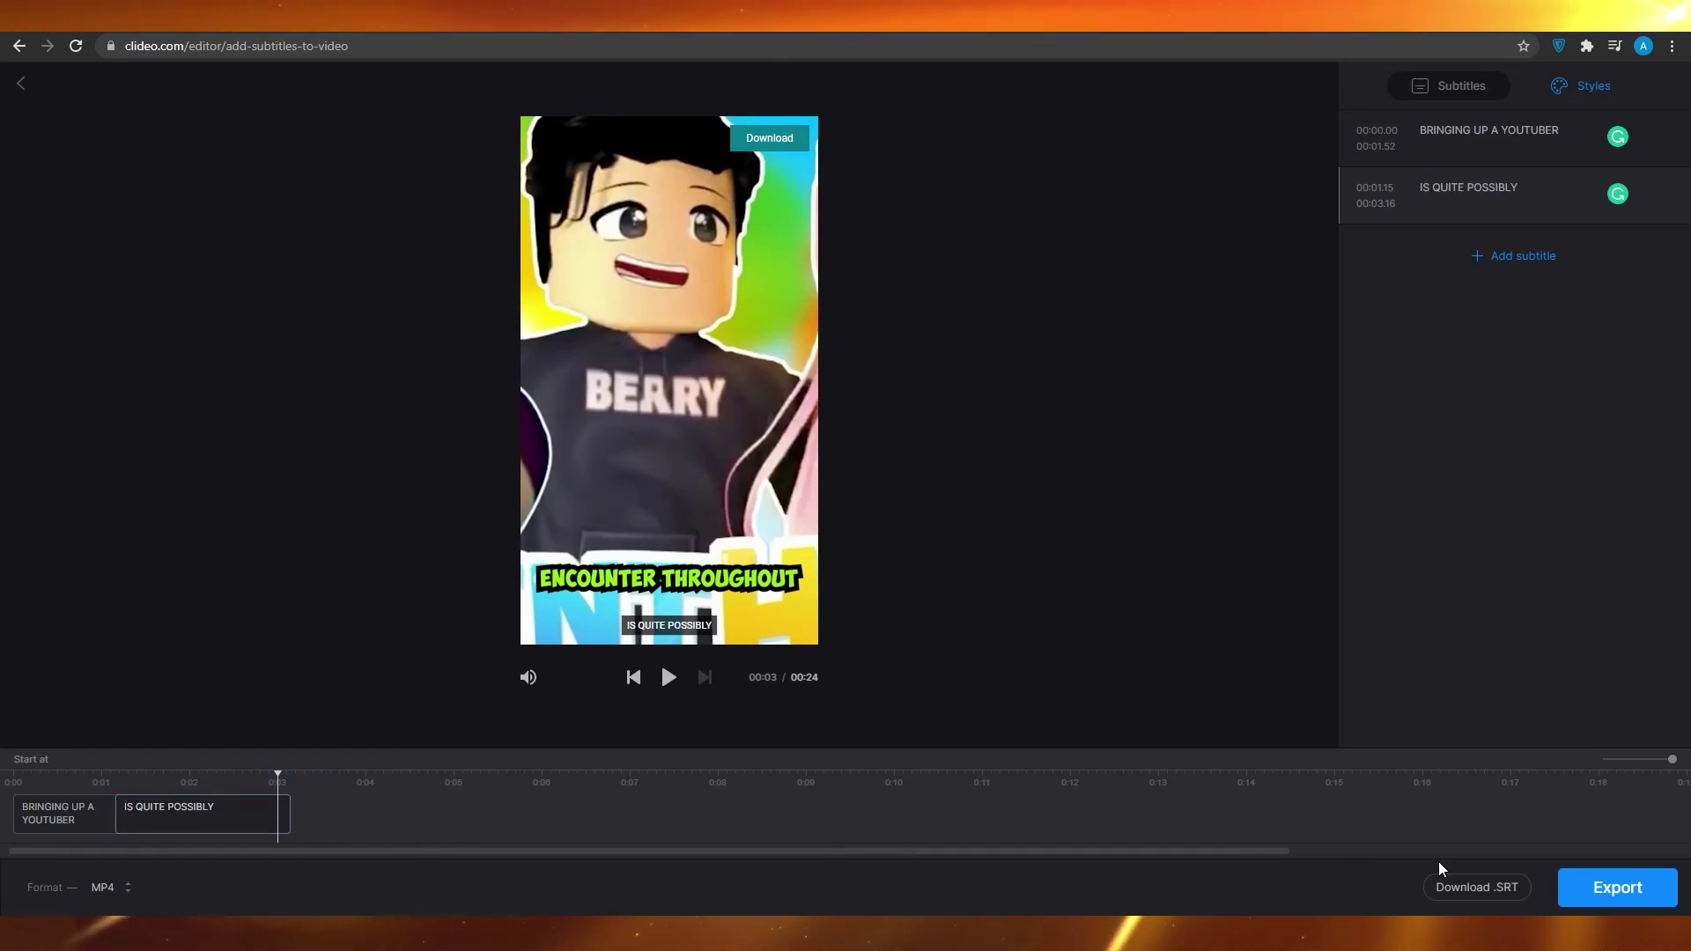
- Leave the subtitle editor and return to the Add Subtitles to Video page
click(20, 83)
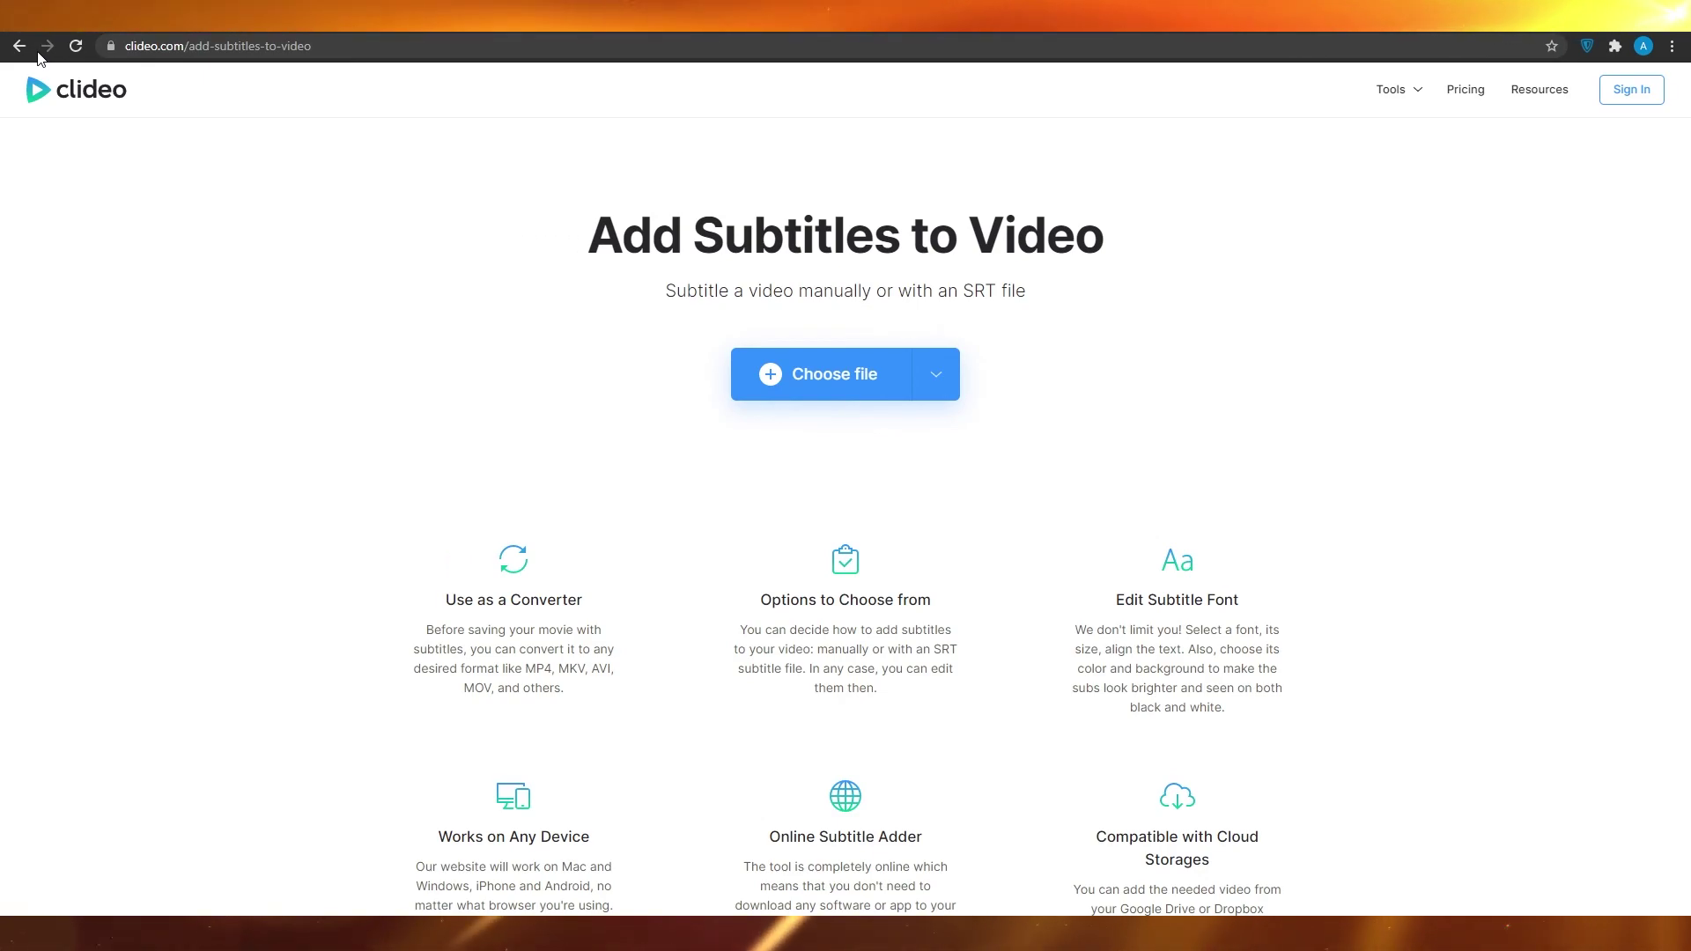
scroll(552, 276, down, 1)
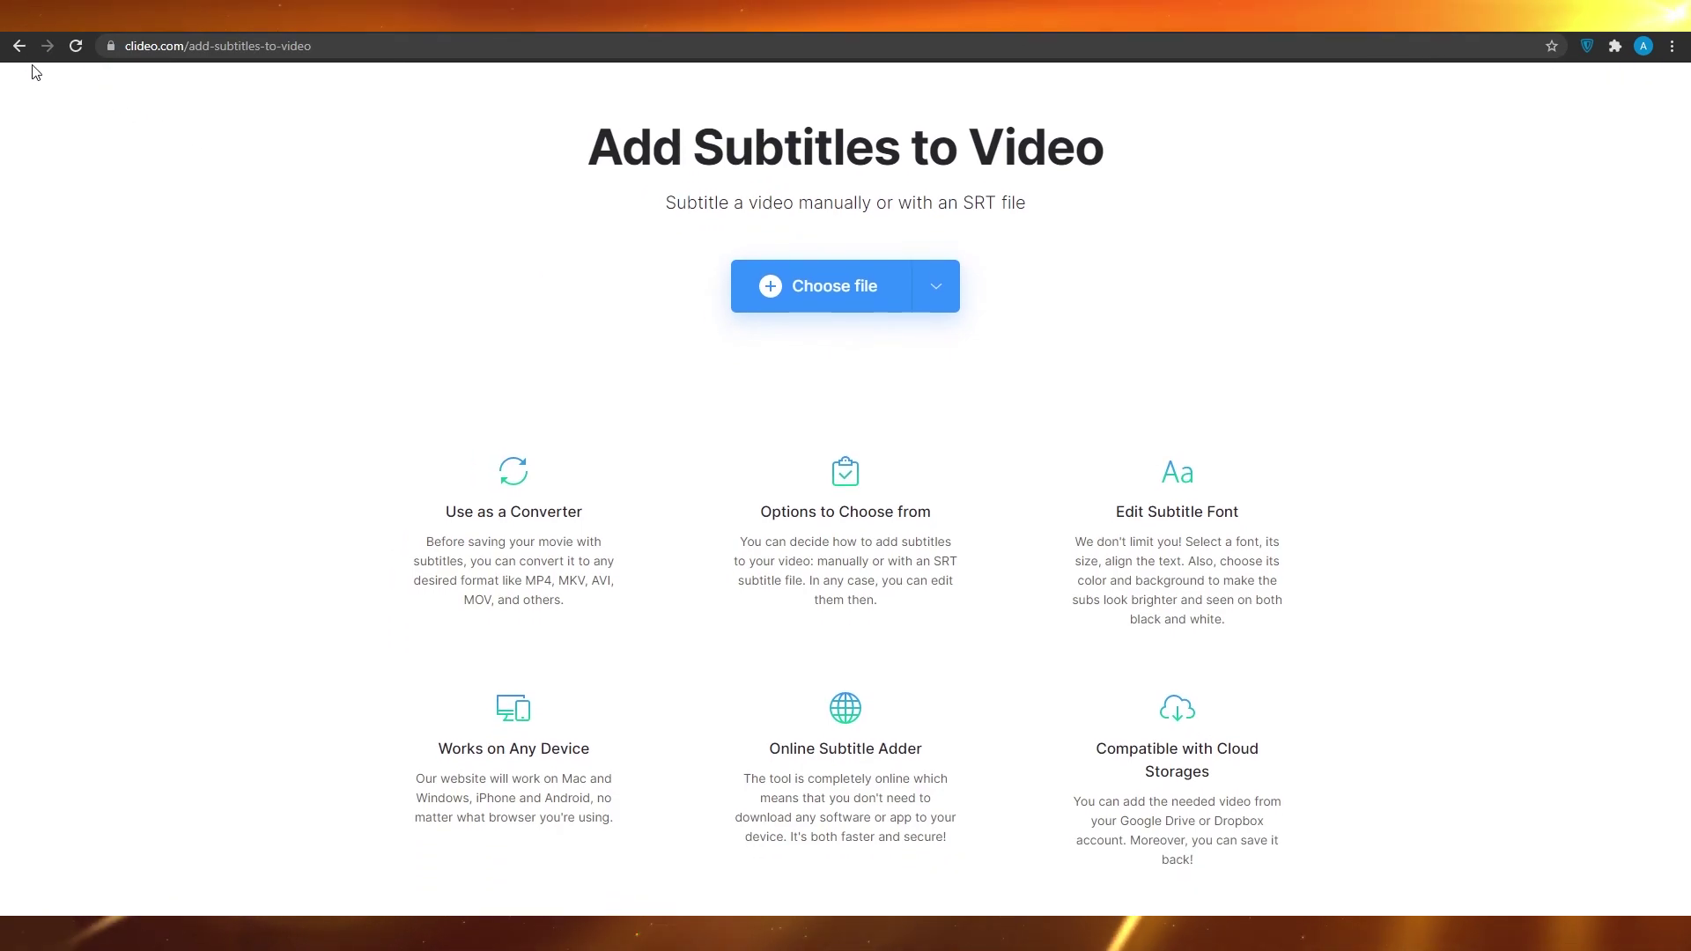
click(9, 45)
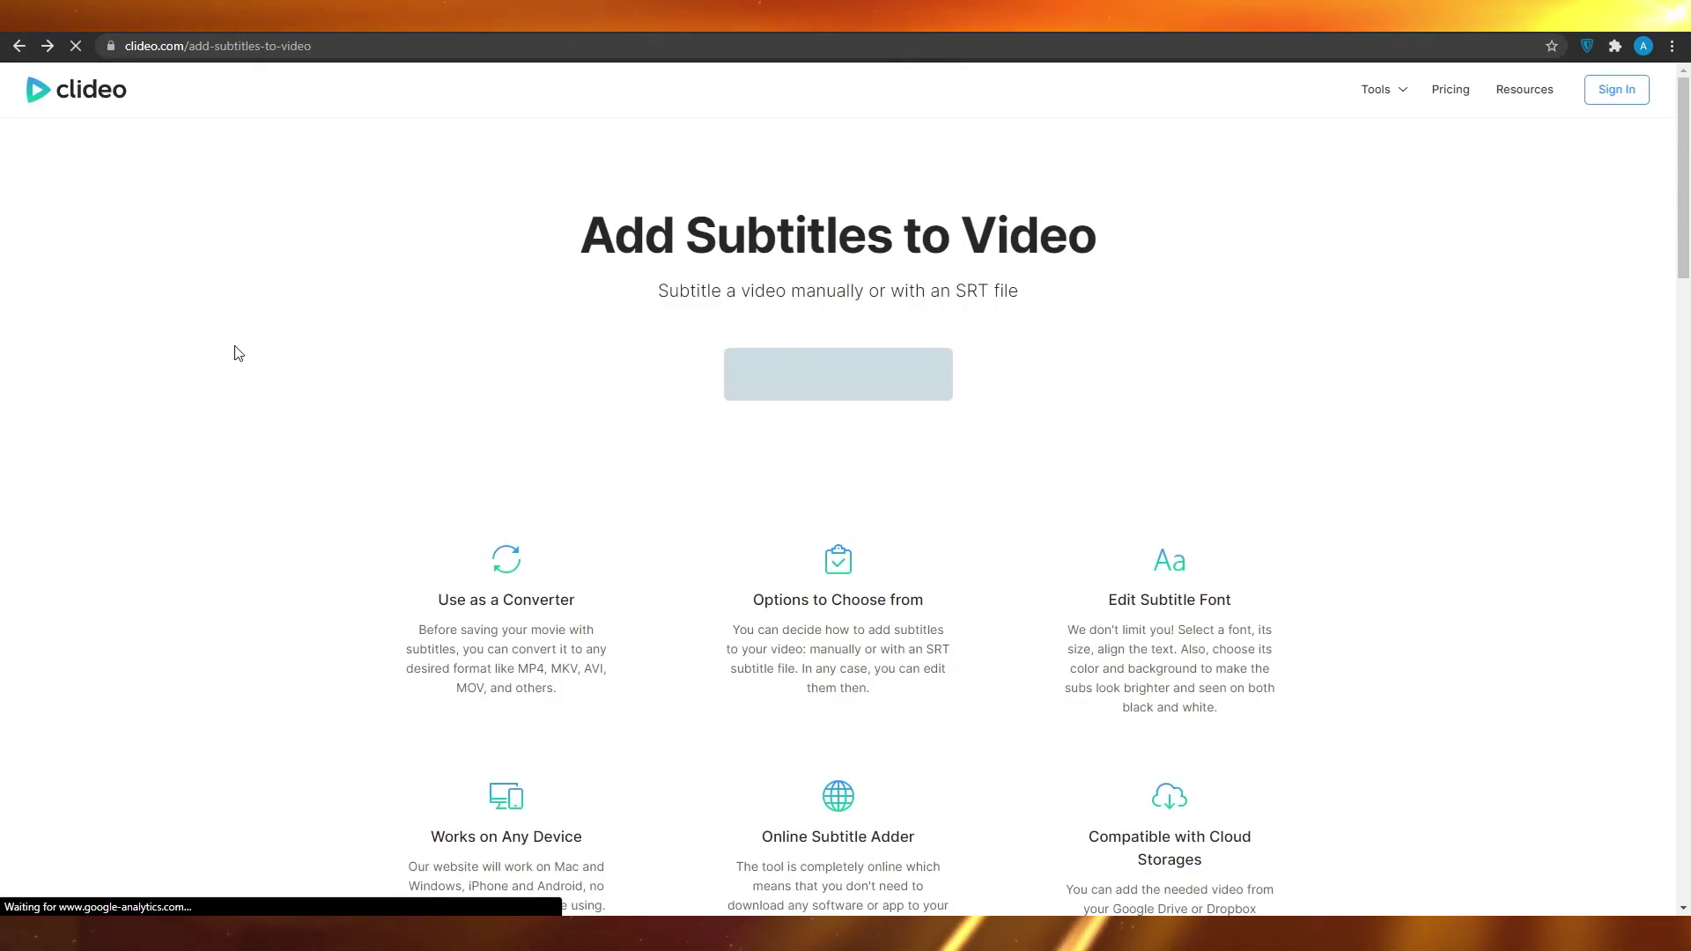
- Examine the Add Subtitles to Video page for its features, editor preview, instructions and related resources
scroll(441, 446, down, 3)
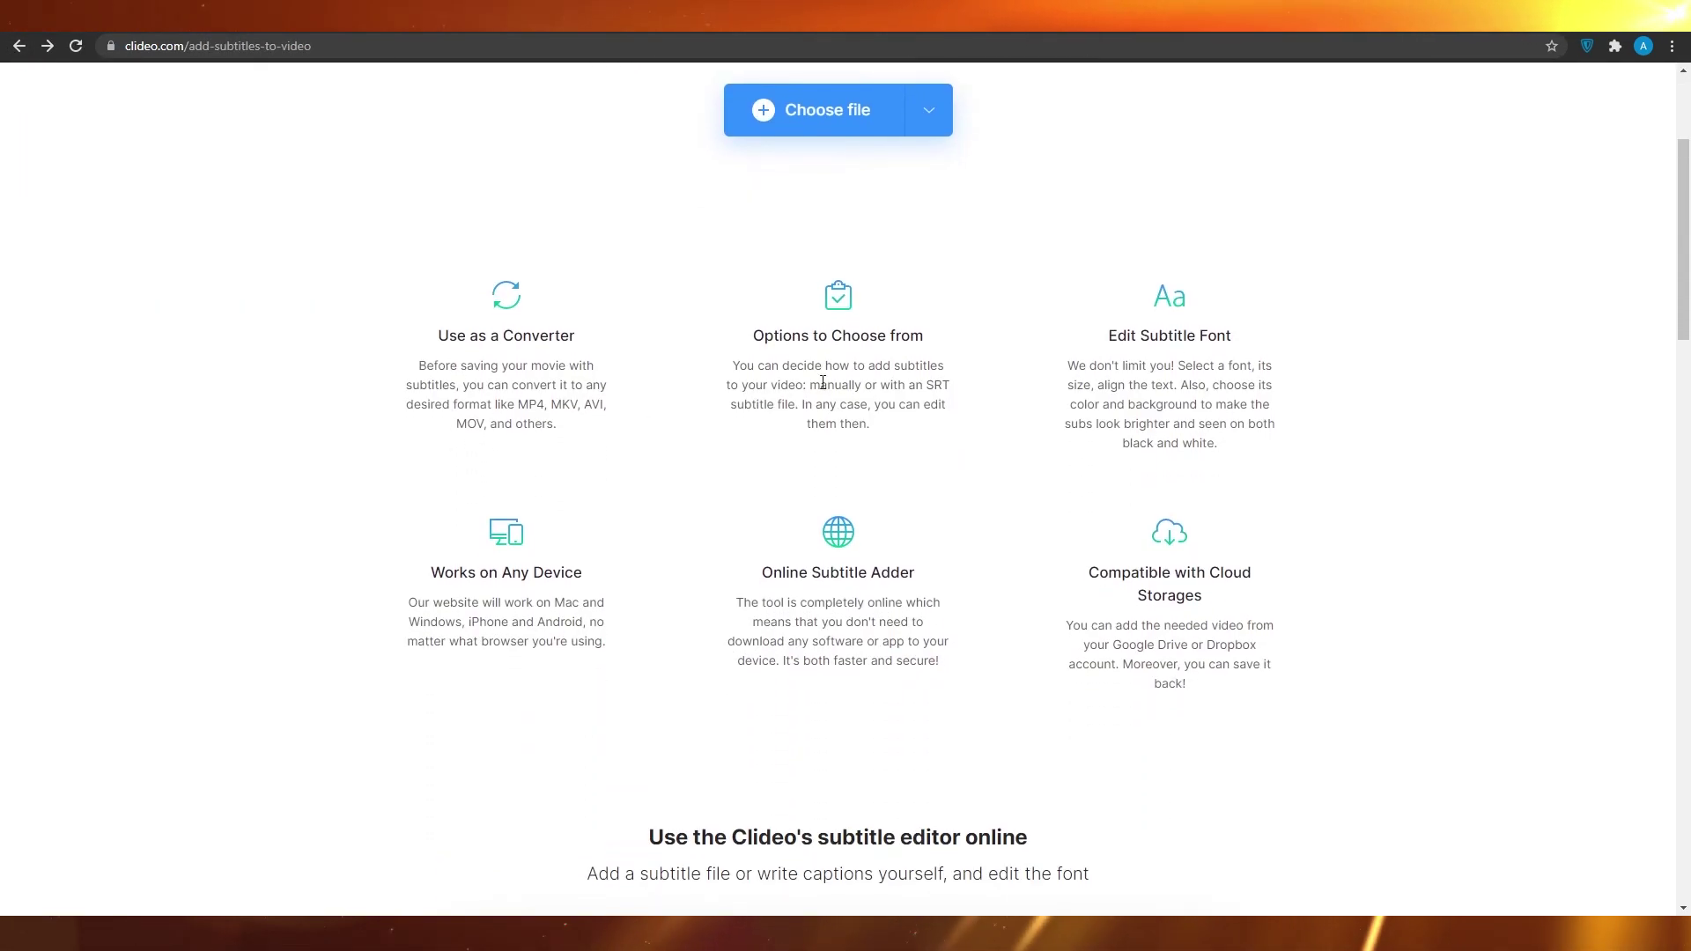
scroll(1137, 324, down, 1)
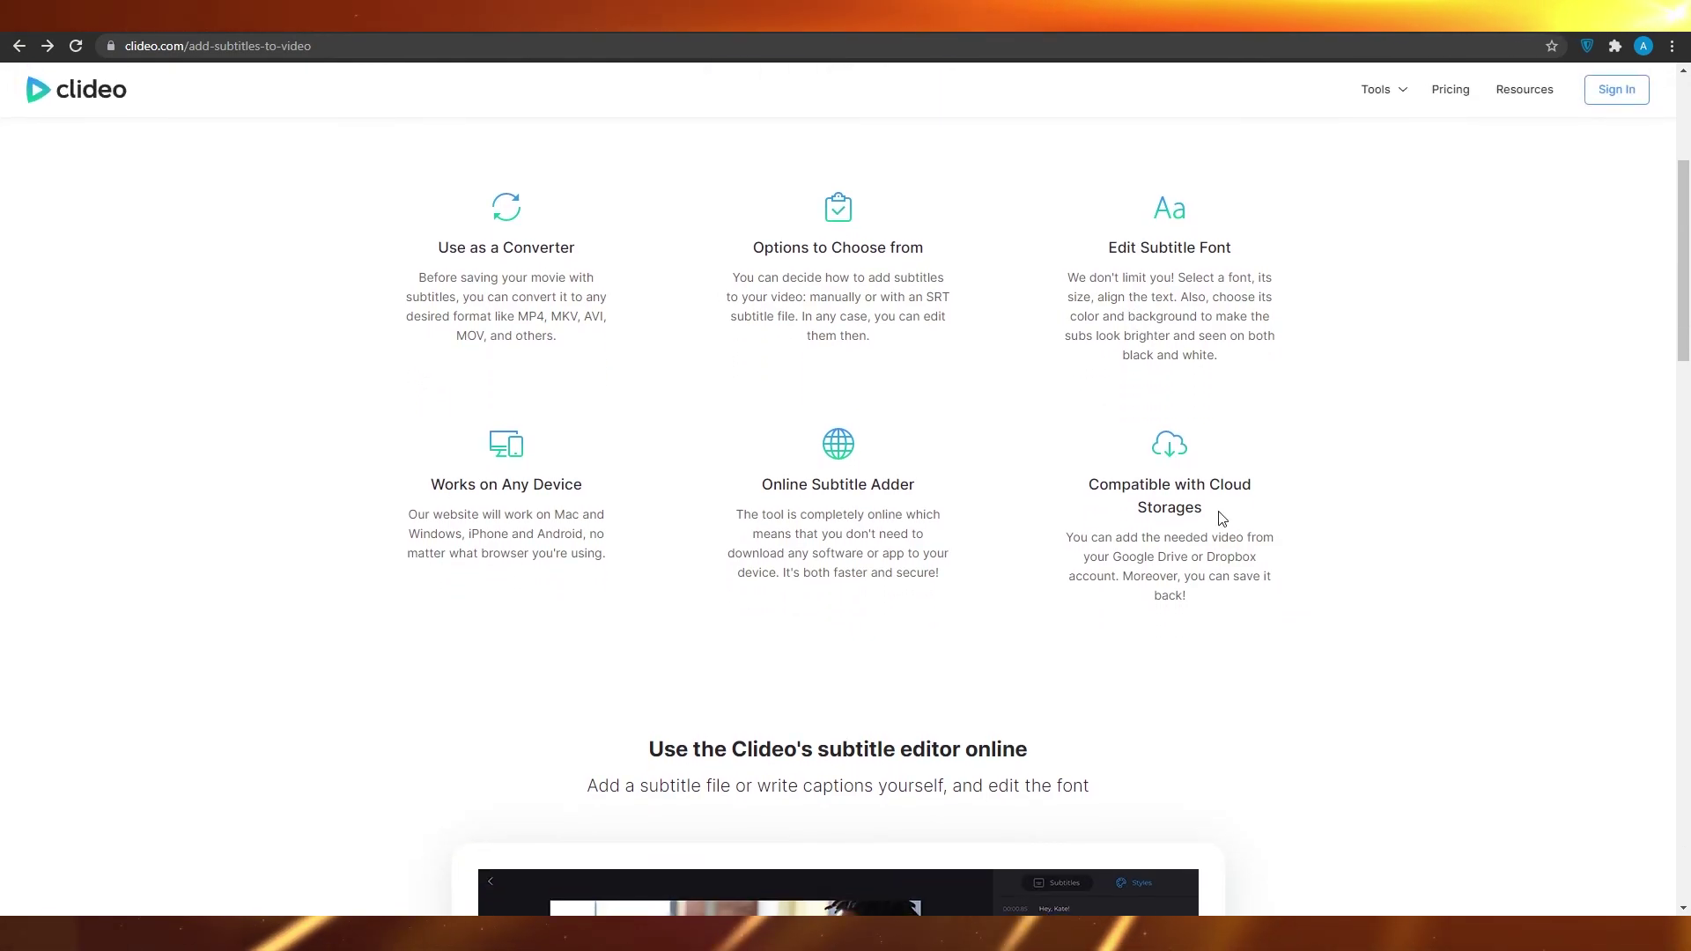
scroll(1204, 529, down, 5)
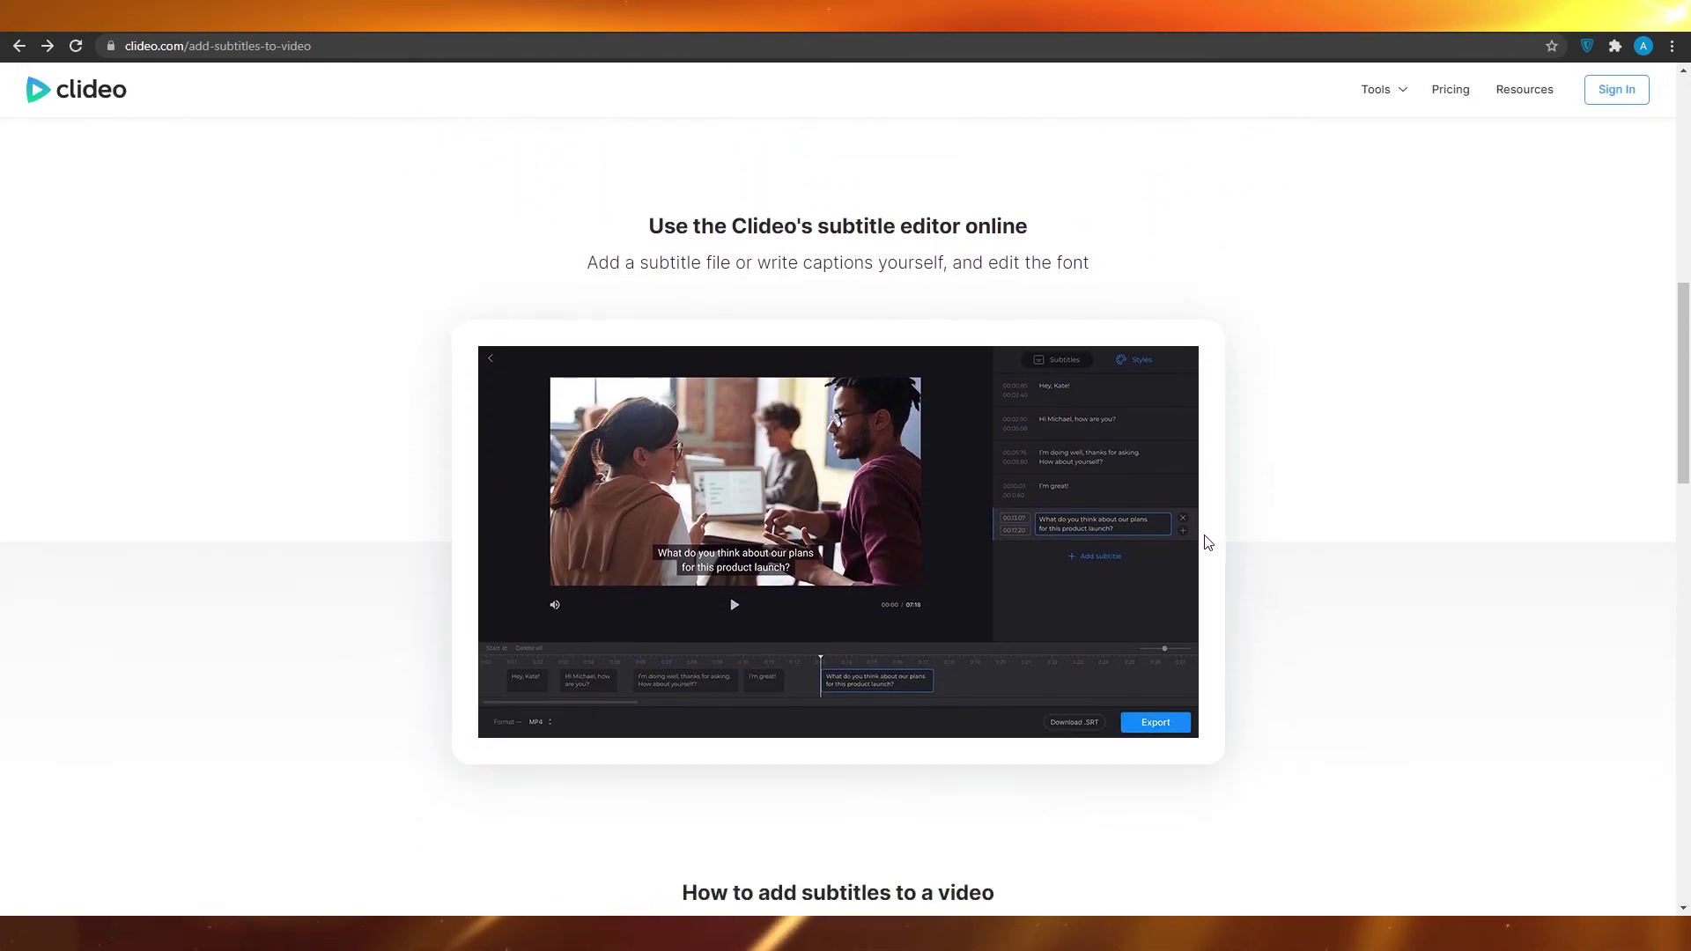
scroll(1039, 468, down, 10)
scroll(1034, 451, down, 5)
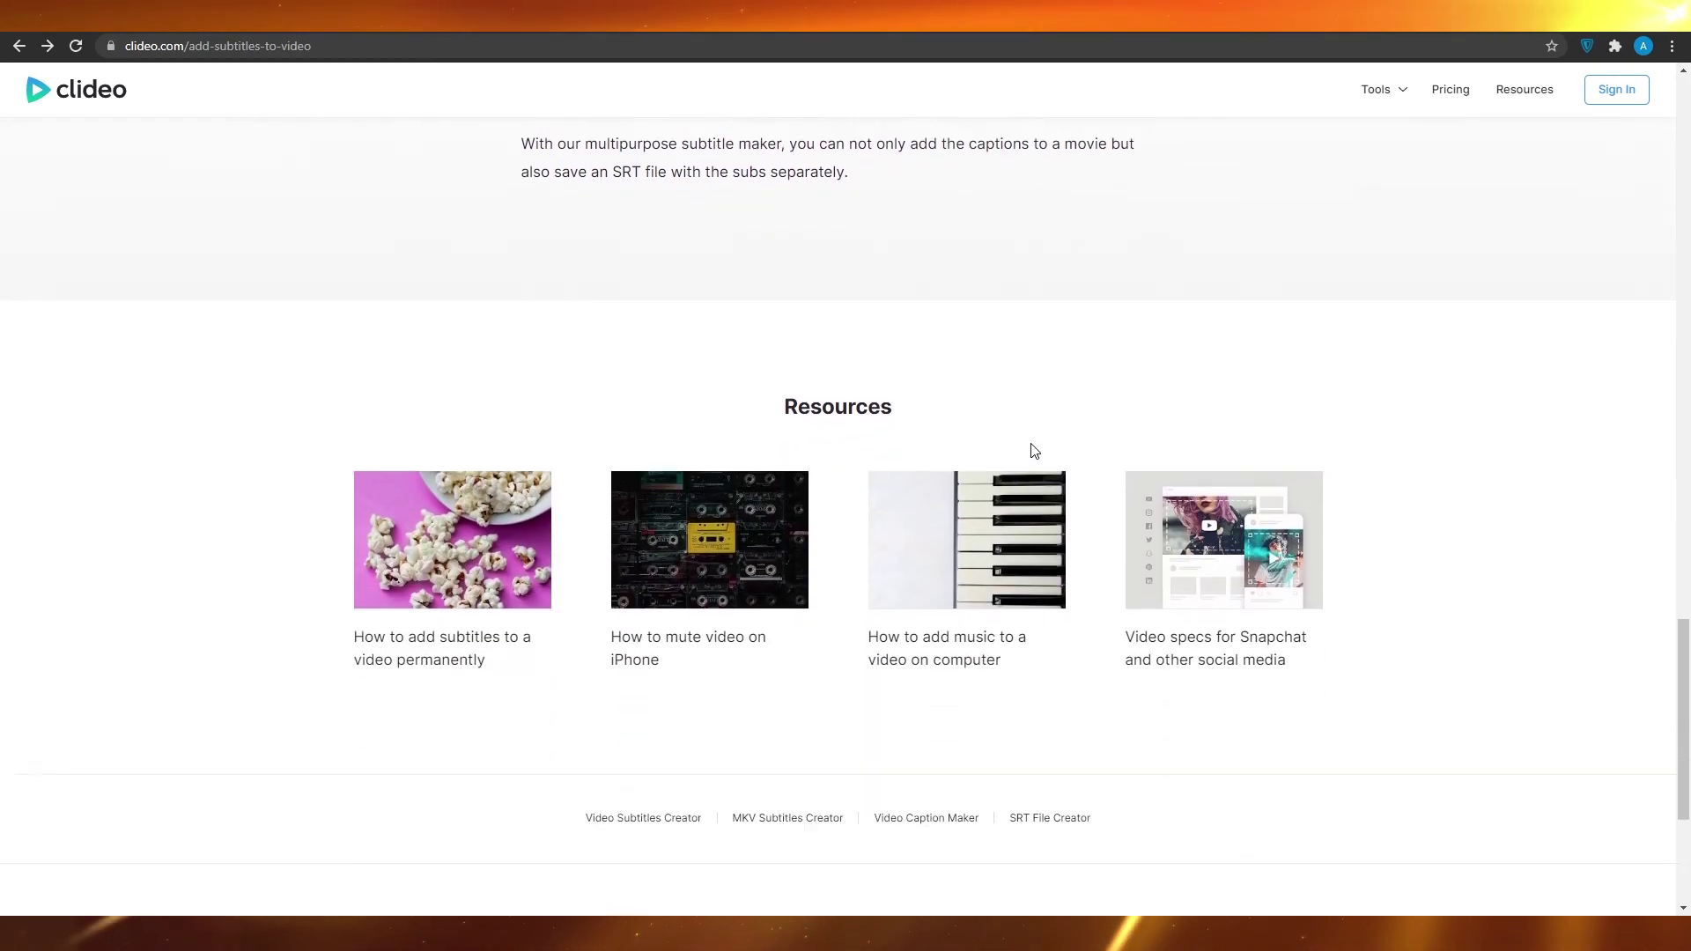
scroll(1034, 451, down, 1)
scroll(807, 626, down, 1)
scroll(810, 625, up, 8)
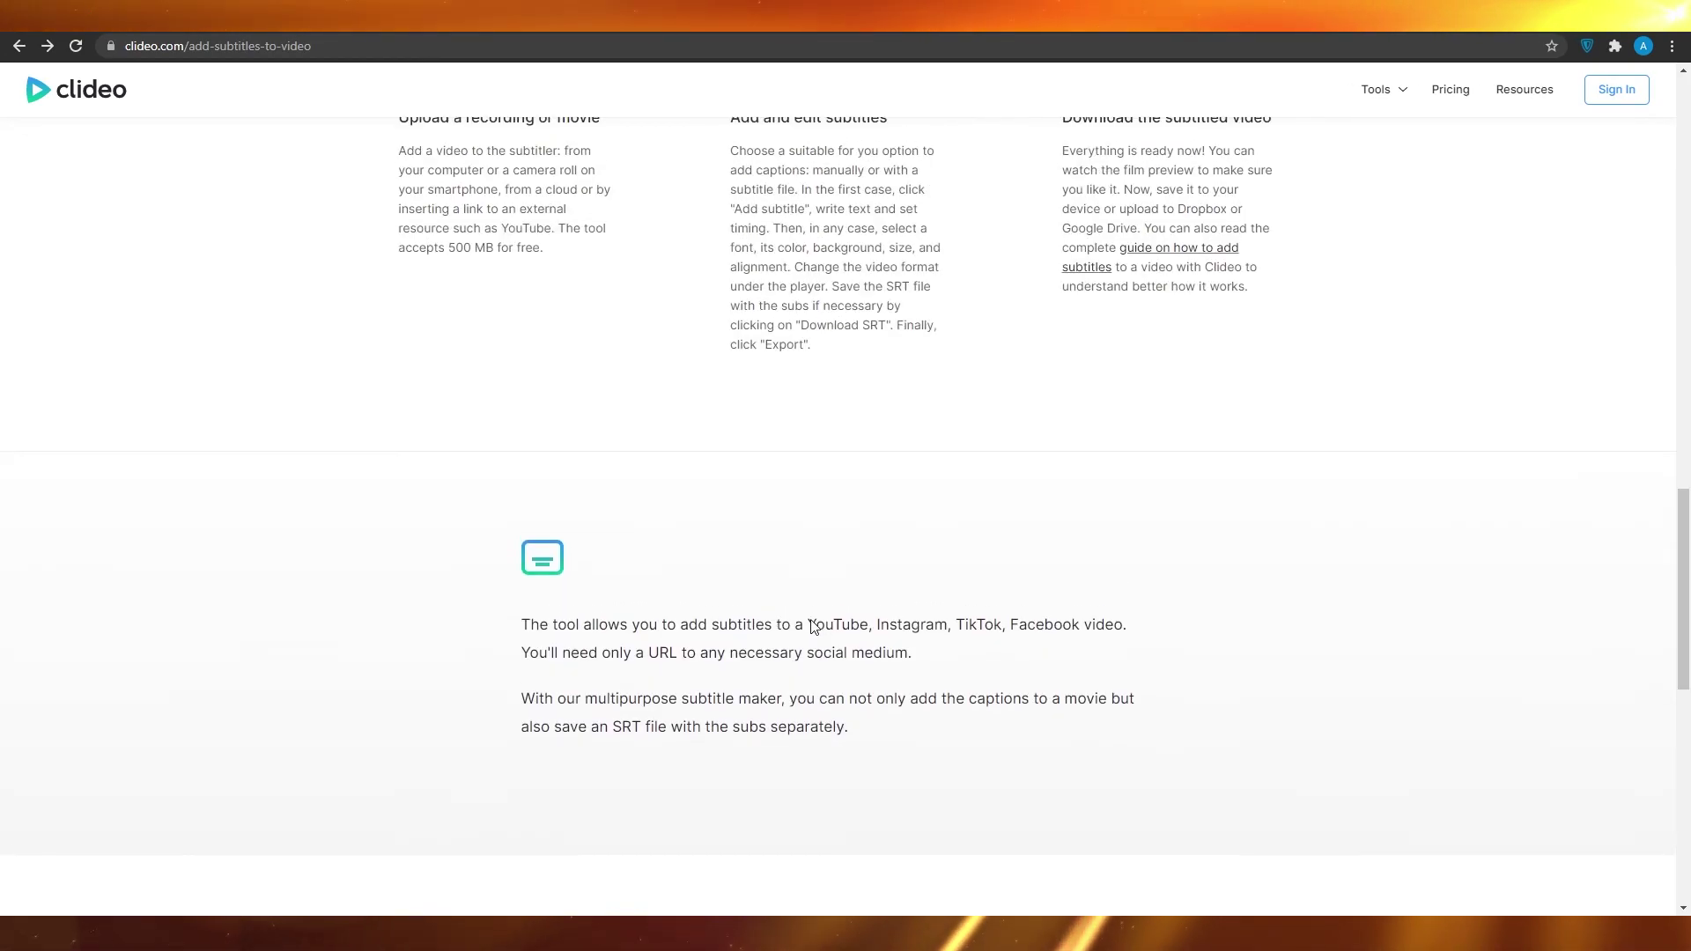
scroll(811, 626, up, 15)
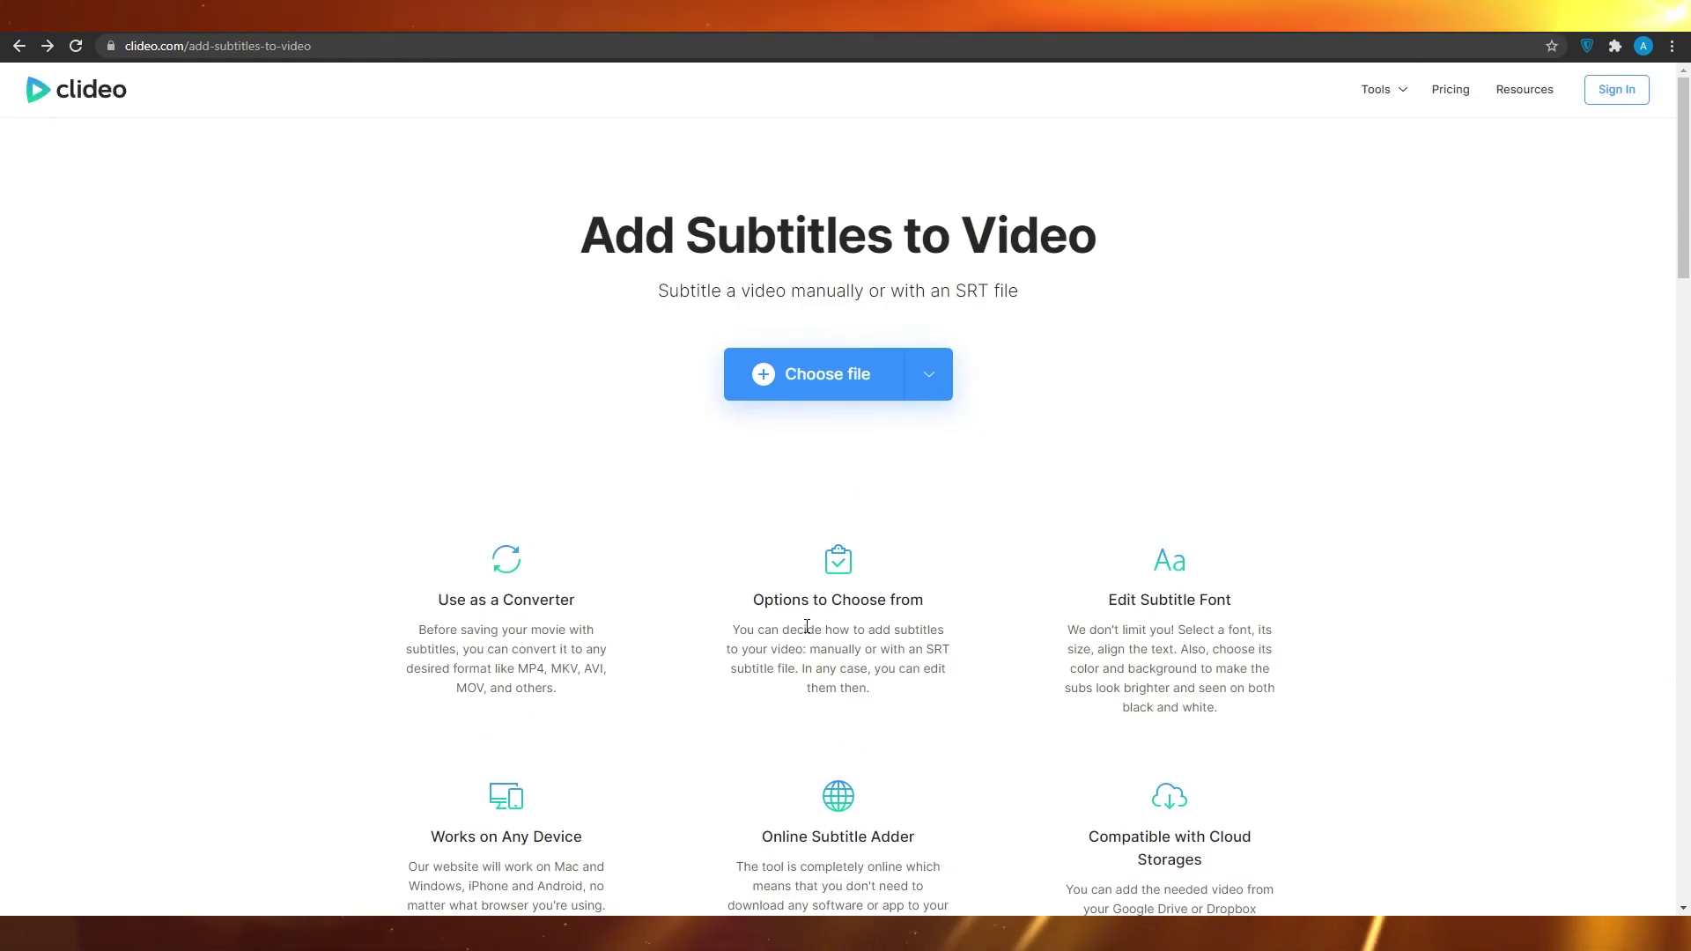